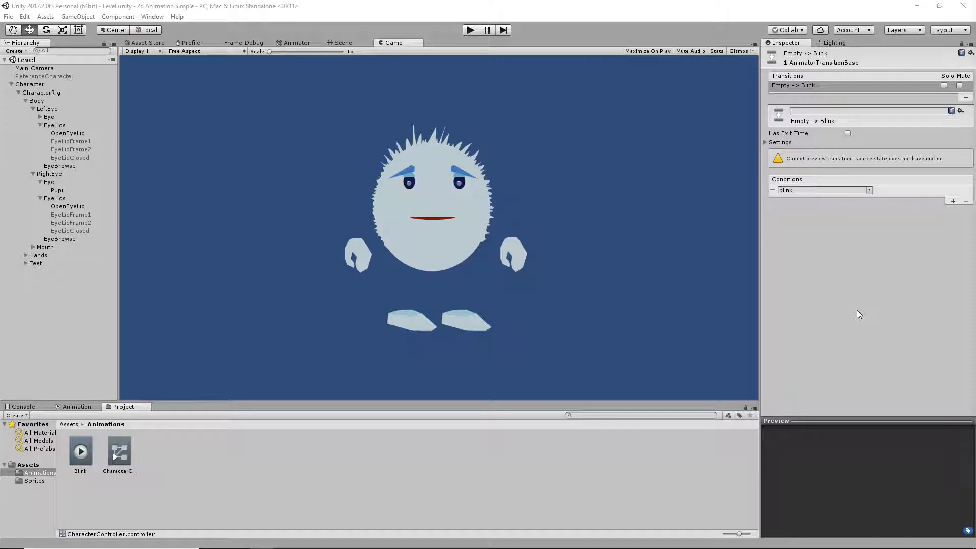
Create a new animation clip for the character and save it as Idle in the Animations folder.
click(299, 43)
click(341, 43)
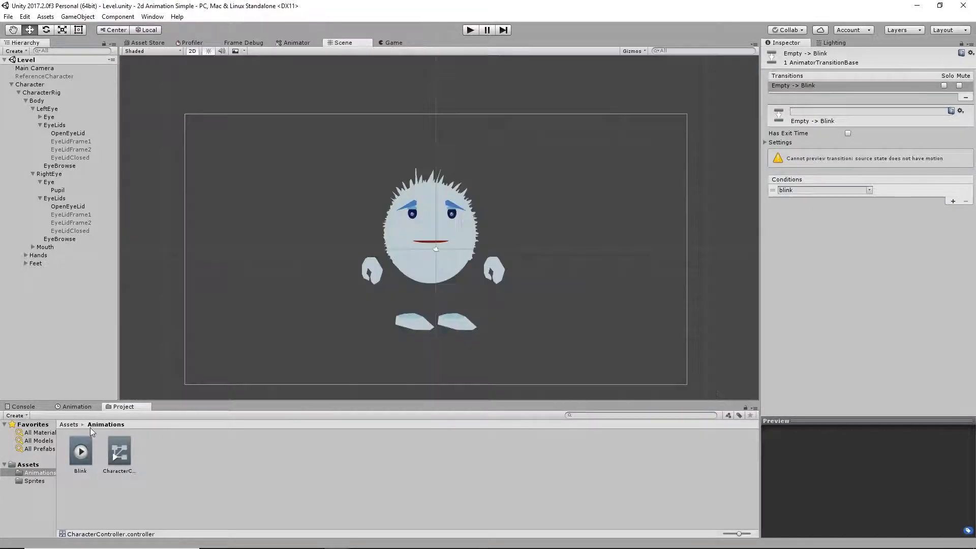
click(75, 407)
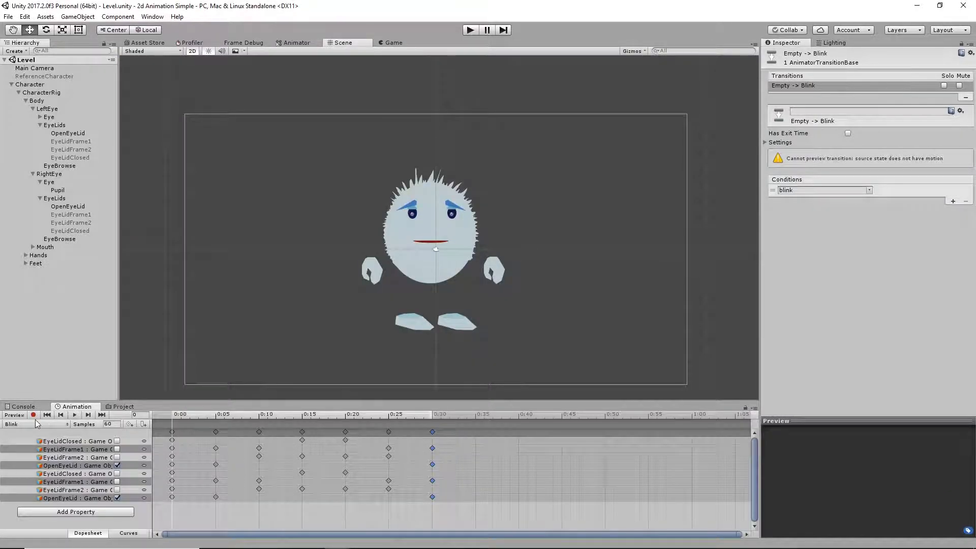
click(59, 423)
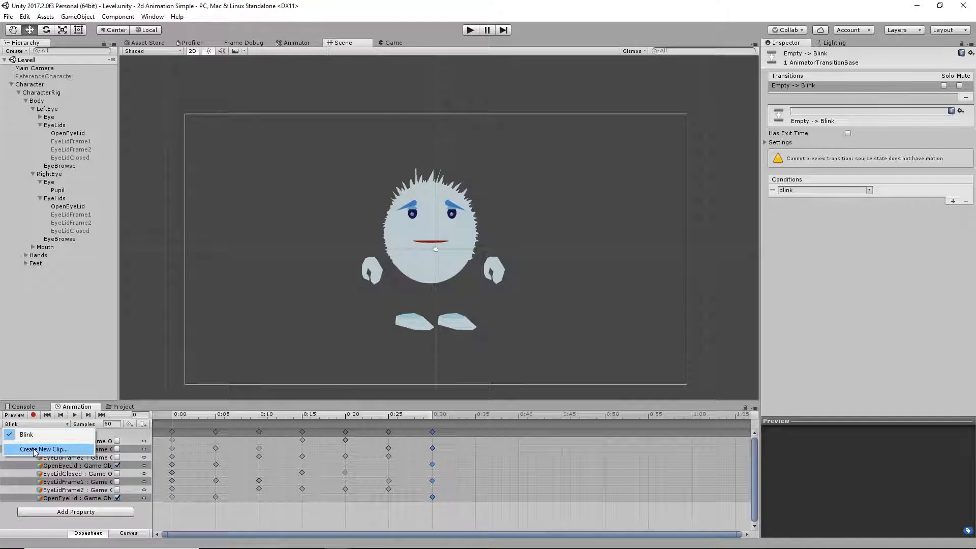
click(36, 449)
click(377, 356)
drag(376, 355, 295, 349)
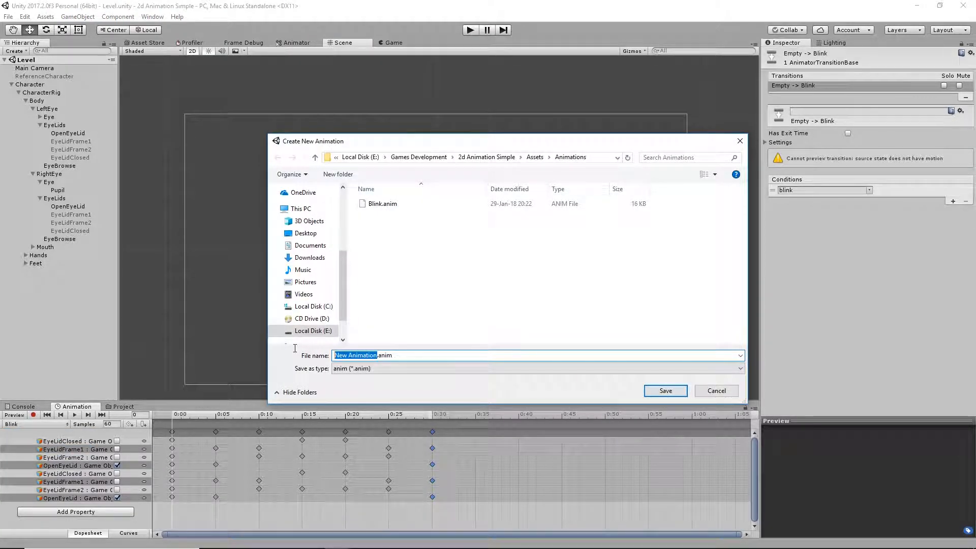
text(Idle)
key(Return)
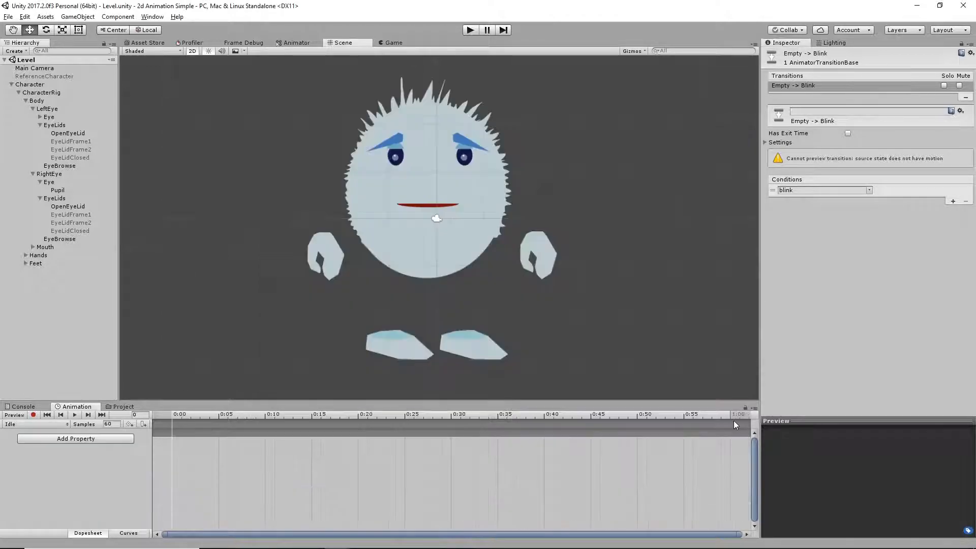
Start recording keyframes at 0:30 and set the left foot's Z rotation to -3.
click(441, 414)
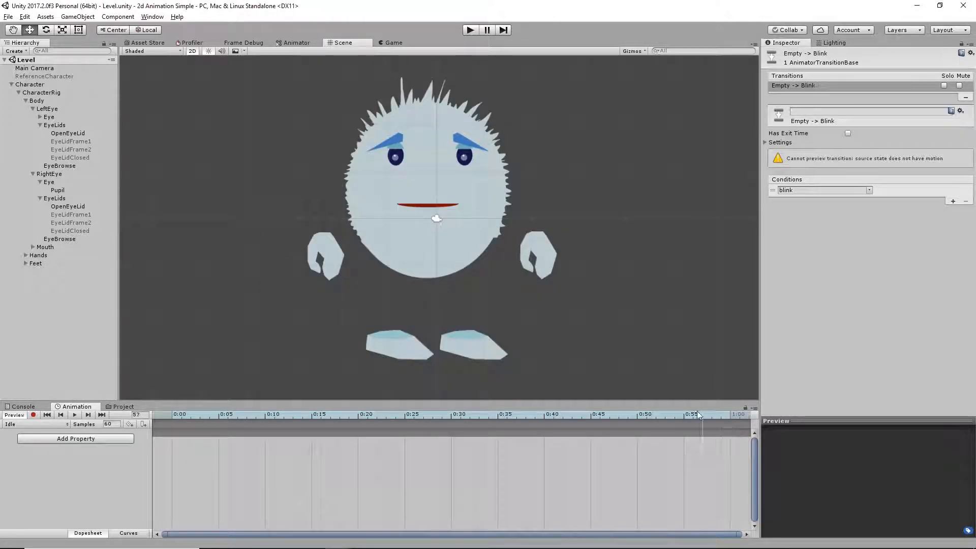
drag(438, 404, 456, 405)
click(33, 415)
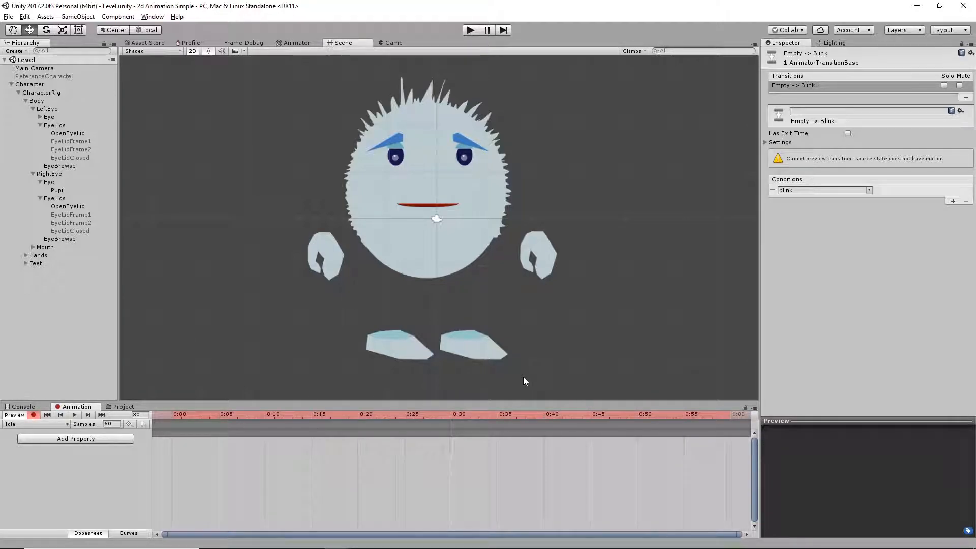
click(24, 264)
click(46, 271)
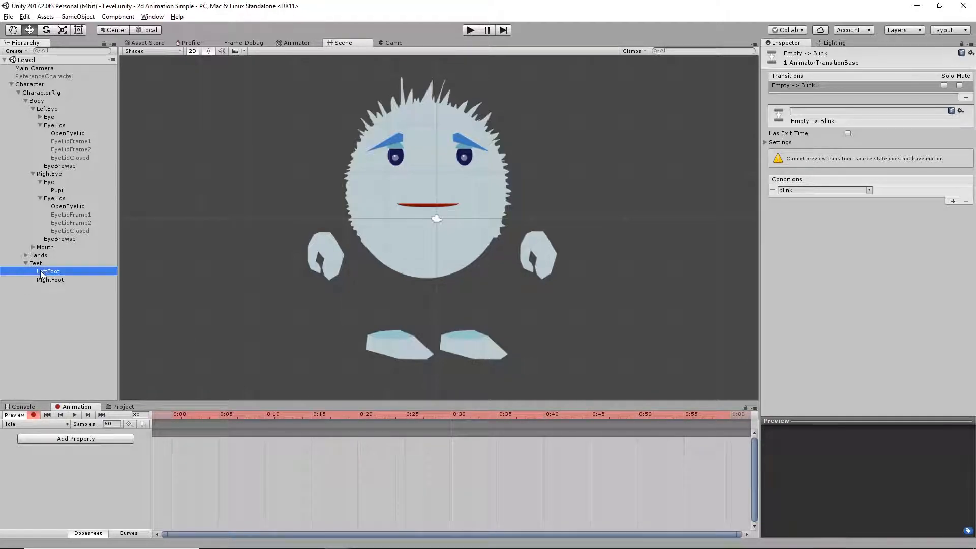
shift+click(61, 280)
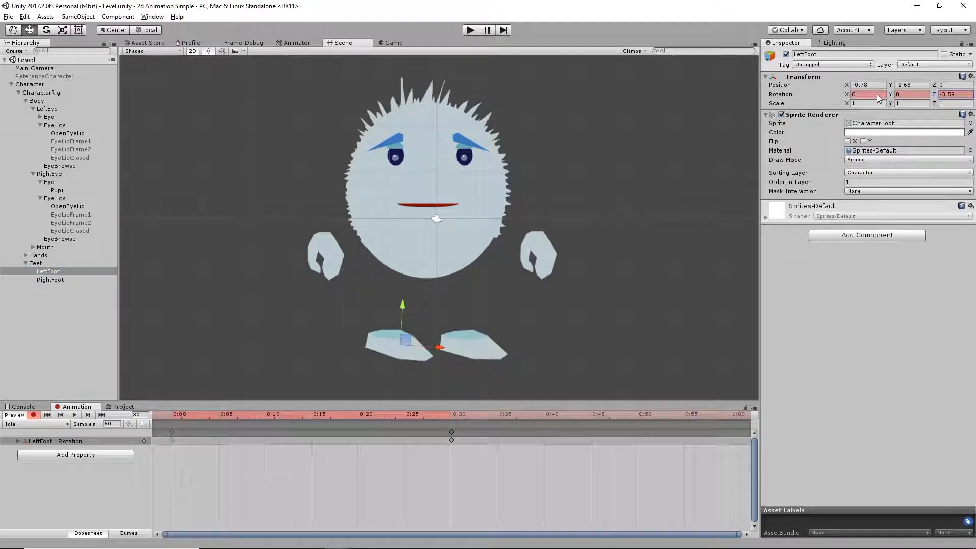
click(954, 95)
text(-3)
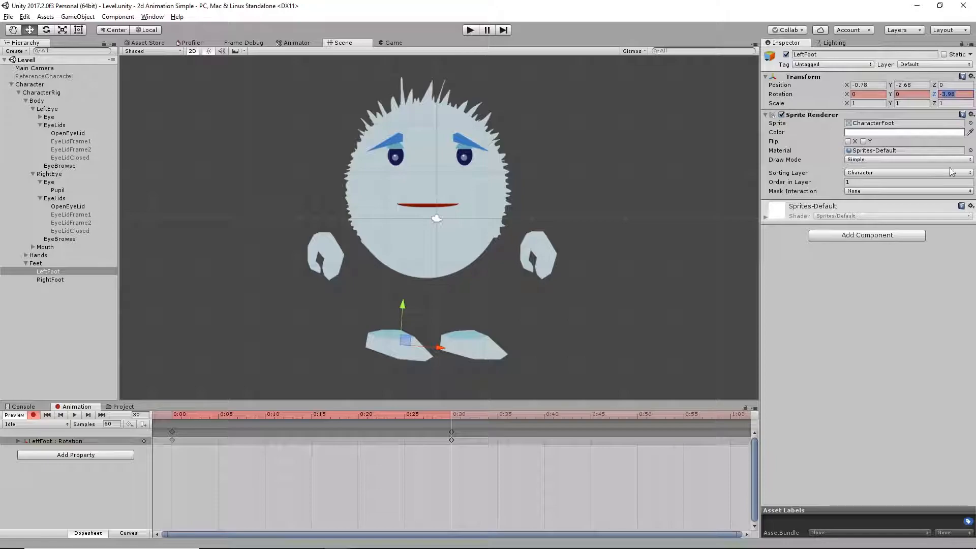
Set the right foot's Z rotation to -3 at 0:30.
click(55, 280)
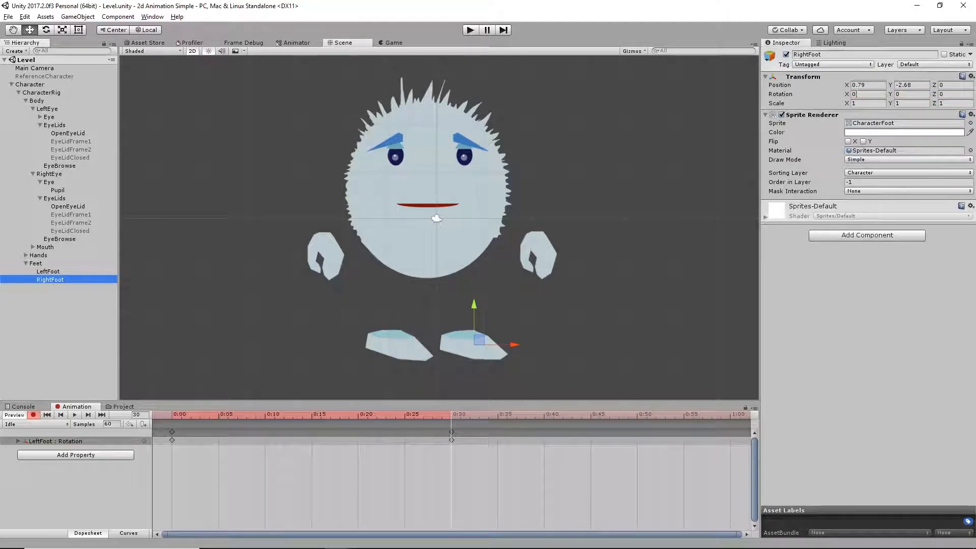
click(949, 94)
text(-3)
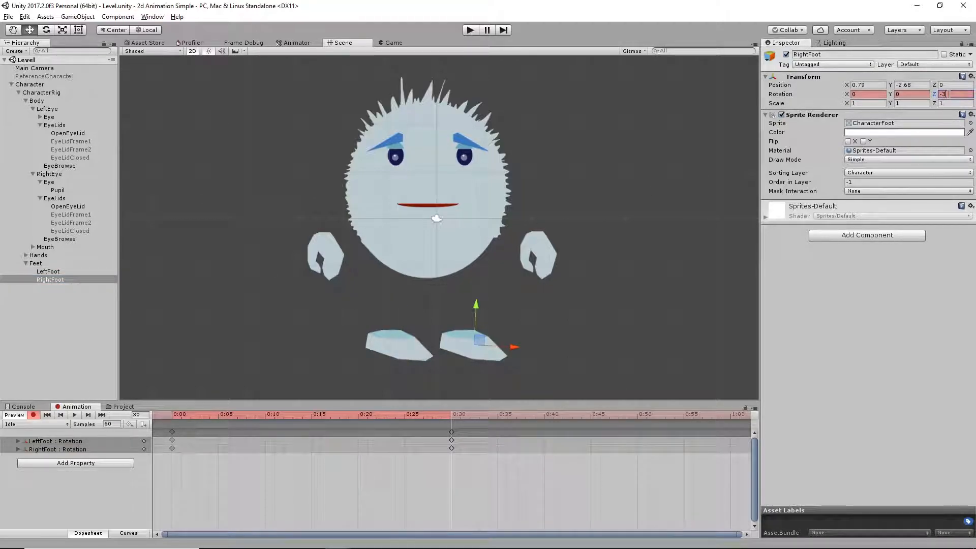
Set the Z rotation of both the right and left foot to 0 at 1:00 and preview the clip.
click(730, 415)
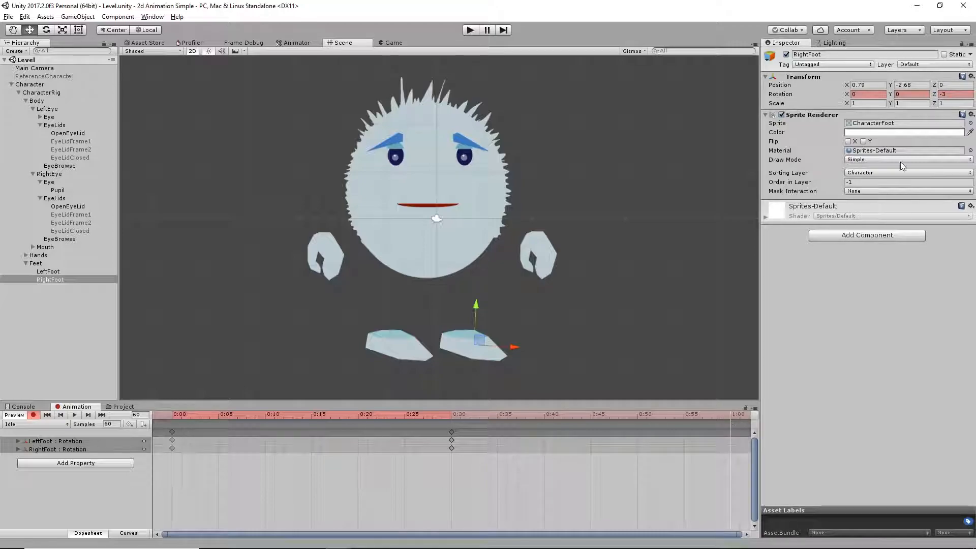
click(944, 95)
text(0)
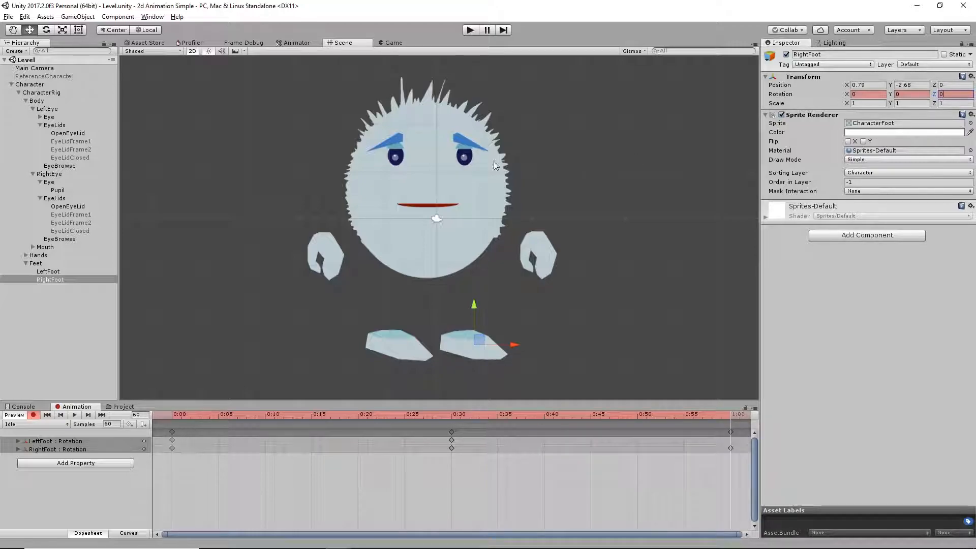
click(51, 272)
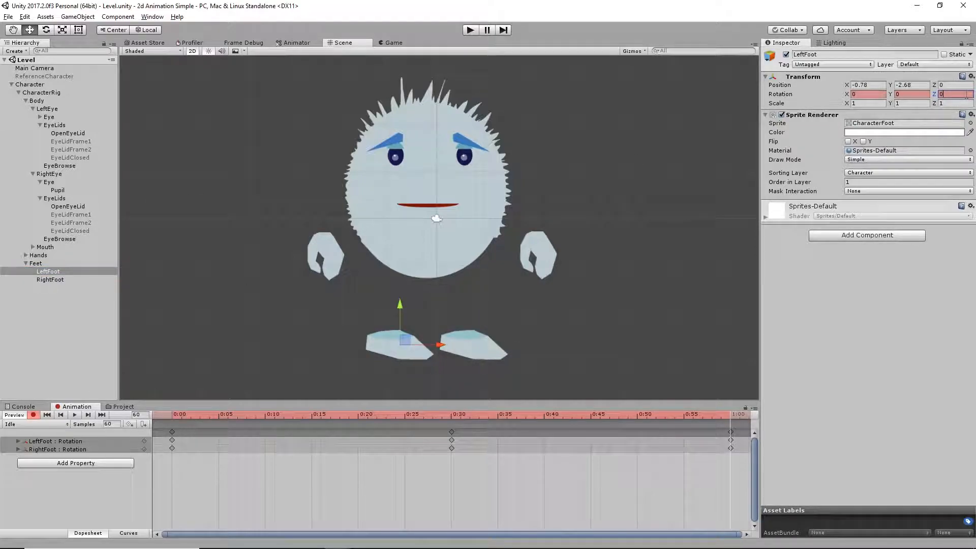
click(75, 414)
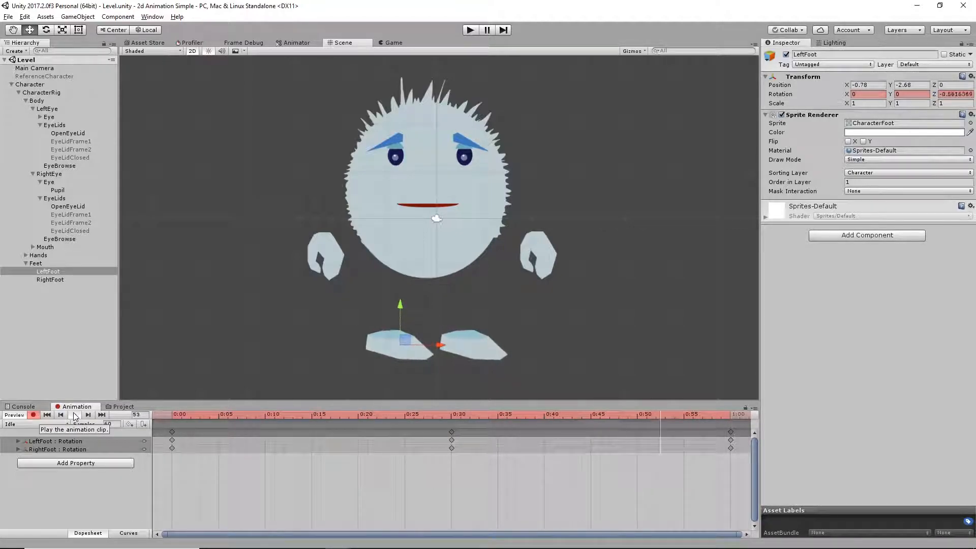
At 0:30, set the left foot's X position to -0.68 and the right foot's to 0.89.
click(453, 415)
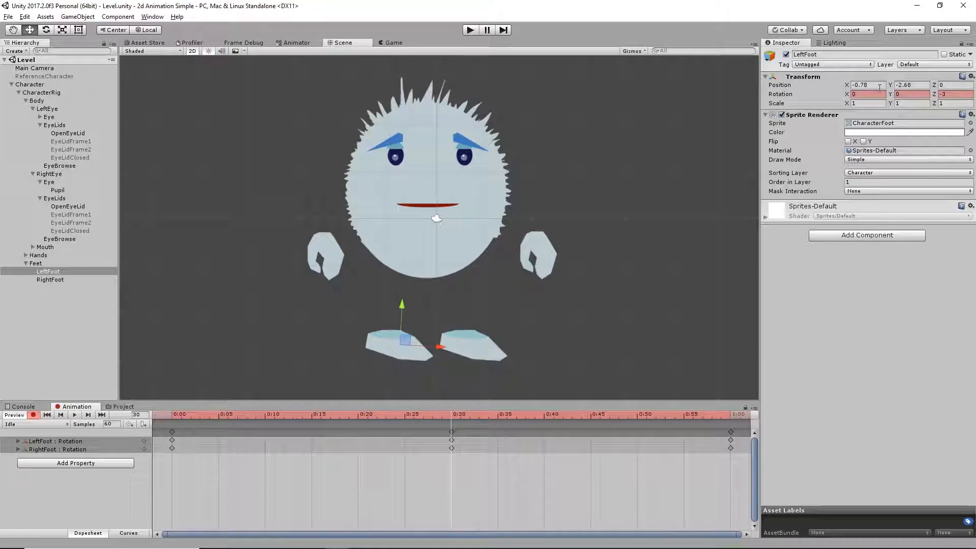
click(863, 85)
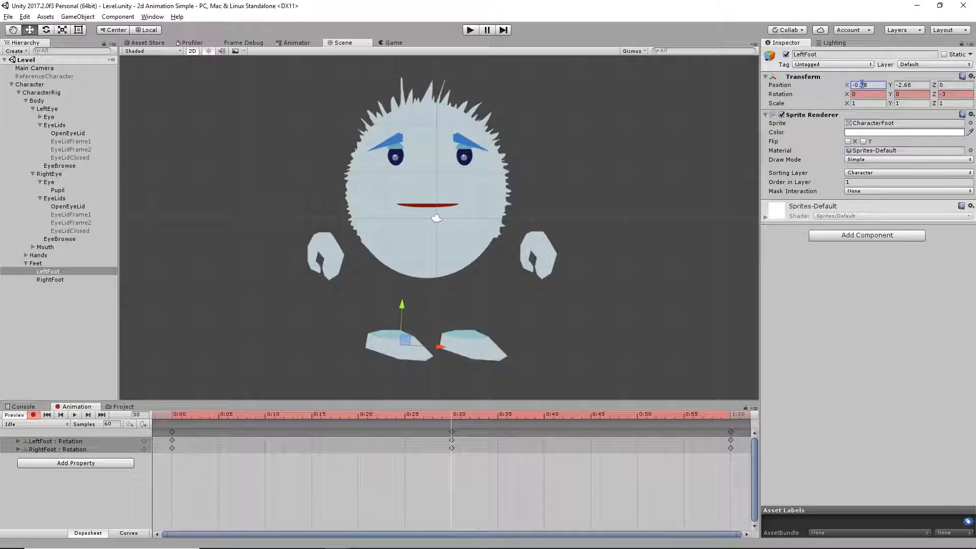
key(Return)
click(50, 280)
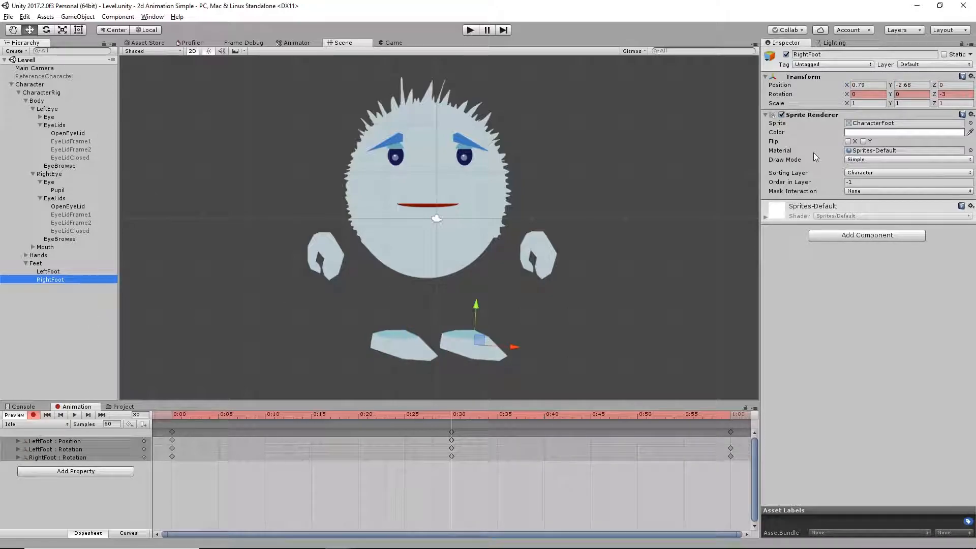
drag(858, 85, 861, 84)
text(8)
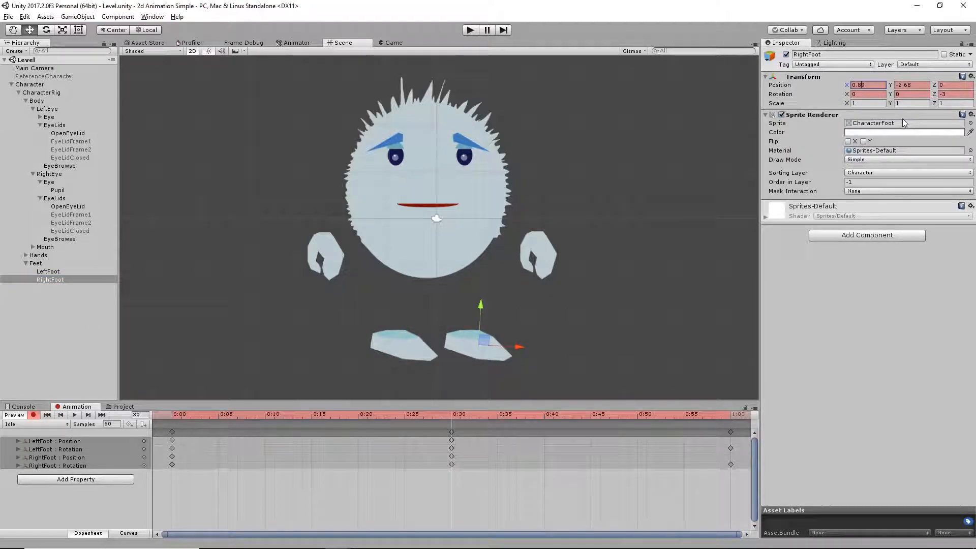
At 1:00, set the right foot's X position to 0.79 and the left foot's to -0.78, and play the clip.
click(732, 414)
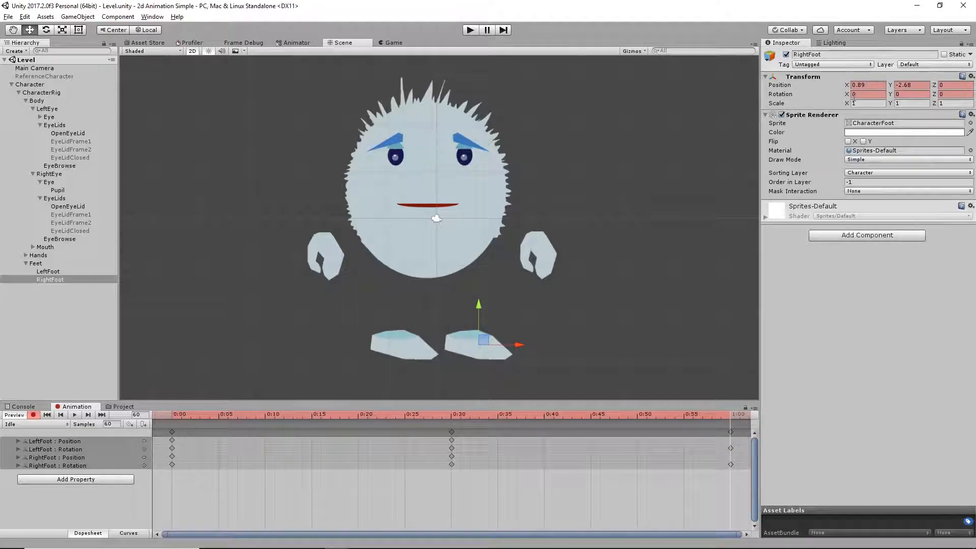
drag(859, 85, 861, 85)
text(7)
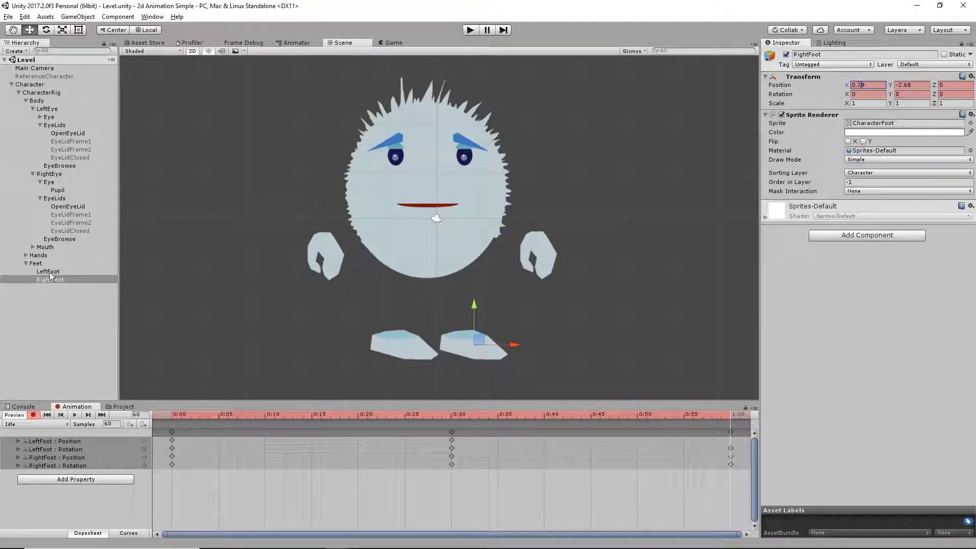
click(49, 272)
text(7)
click(75, 415)
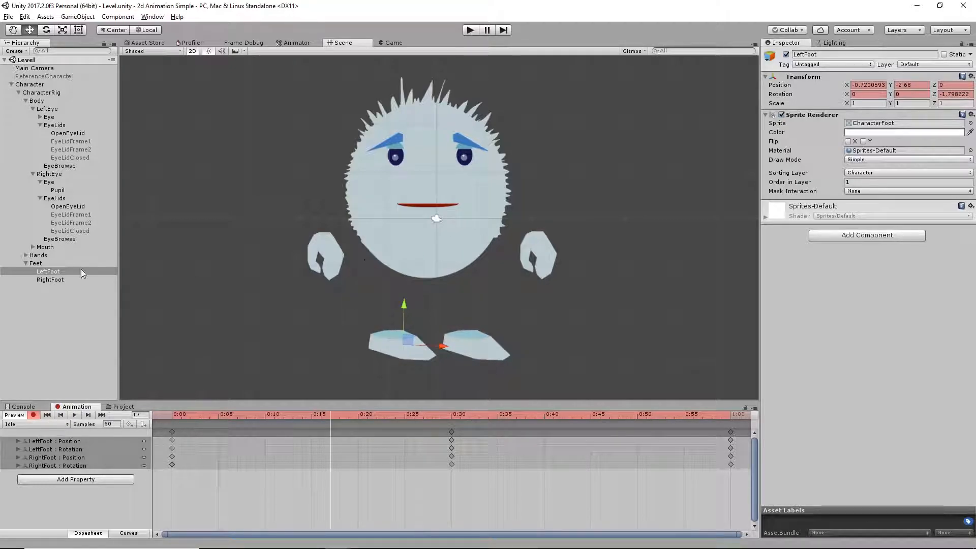
Set the body's Y position to 0.95 at 0:30.
click(25, 264)
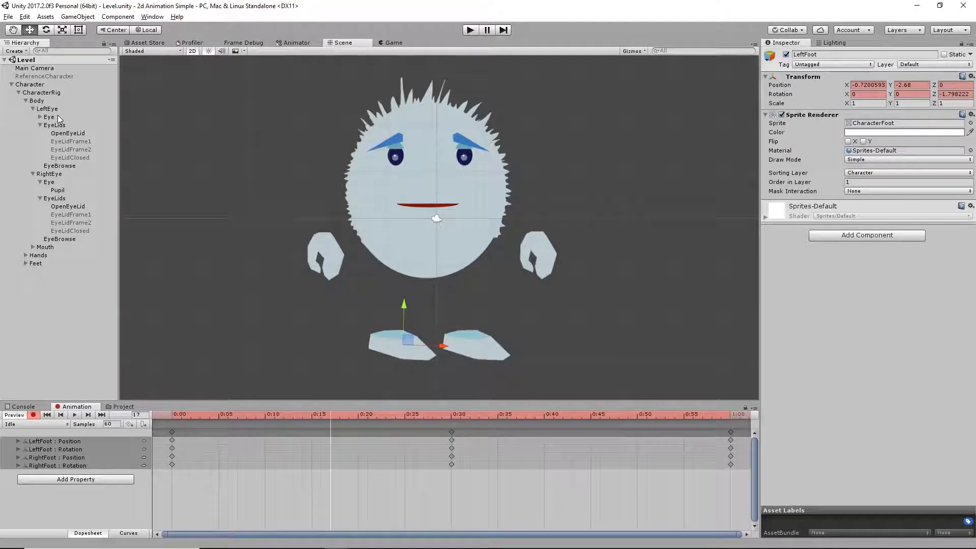
click(453, 414)
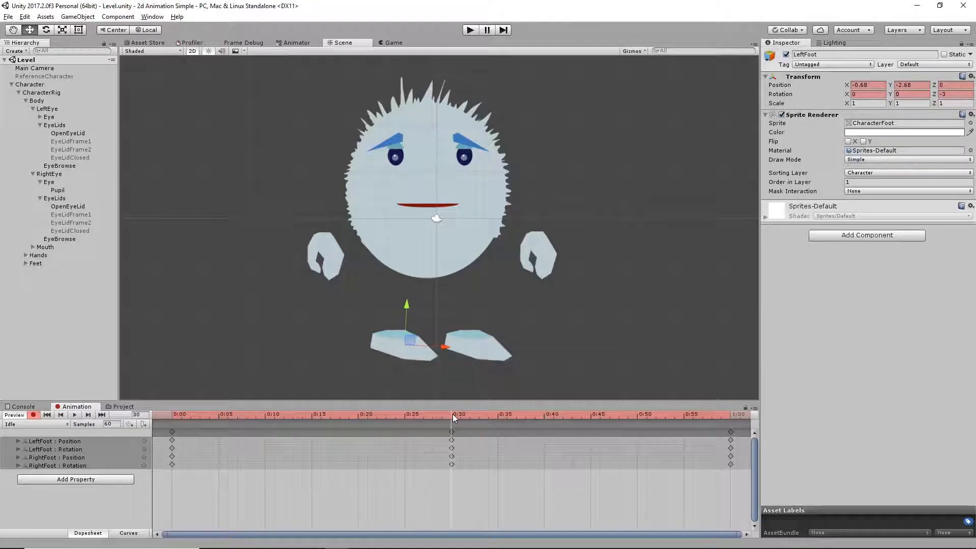
click(37, 100)
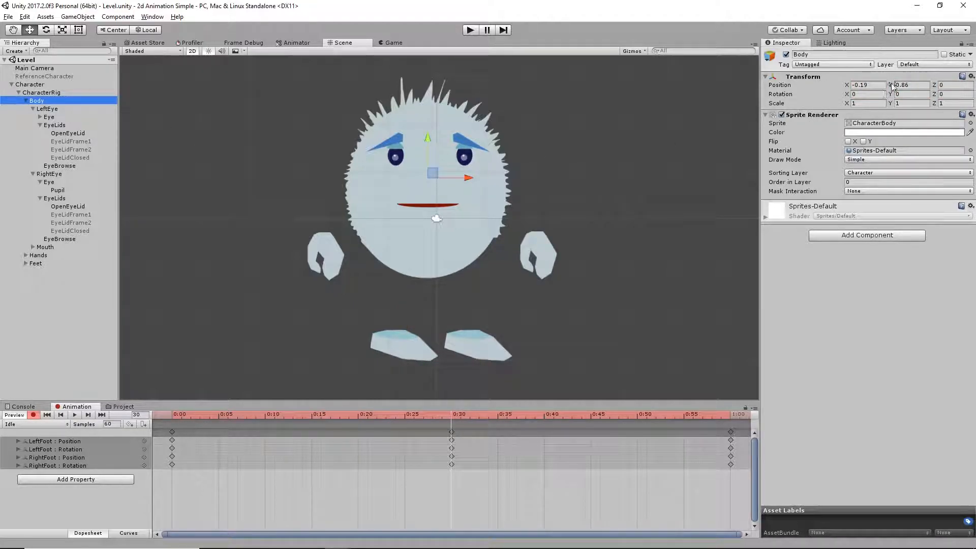
drag(891, 85, 894, 85)
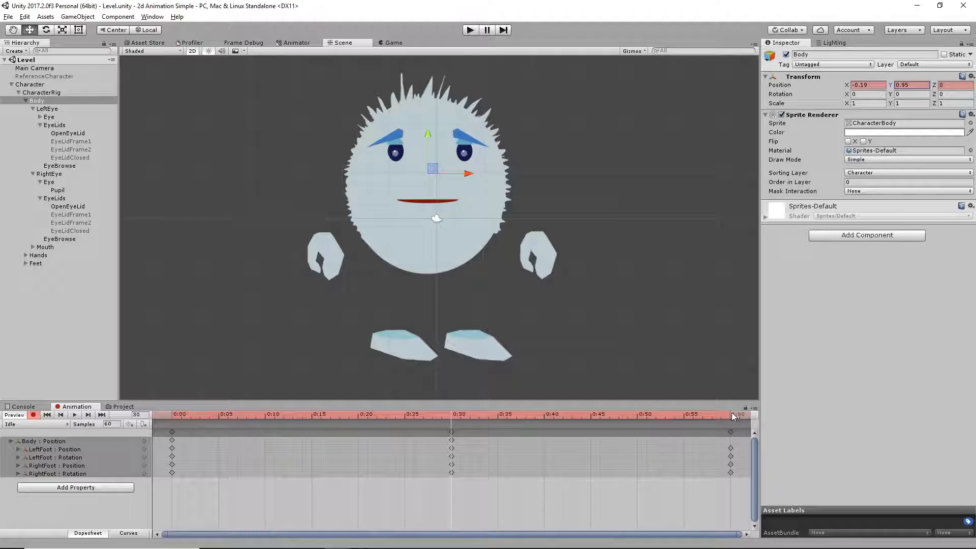
Reuse the body's first-frame Y position of 0.86 at 1:00 and preview the clip.
key(shift+comma)
click(905, 85)
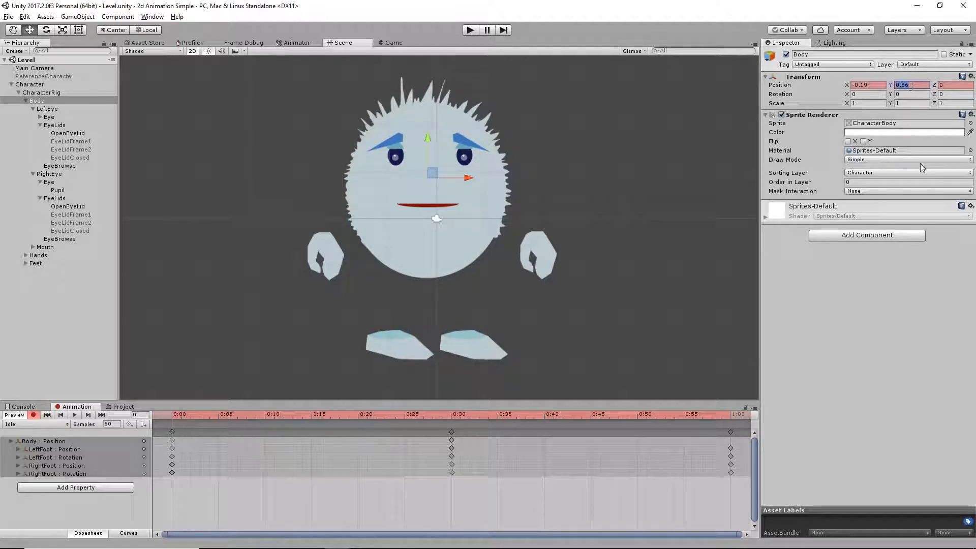
click(730, 414)
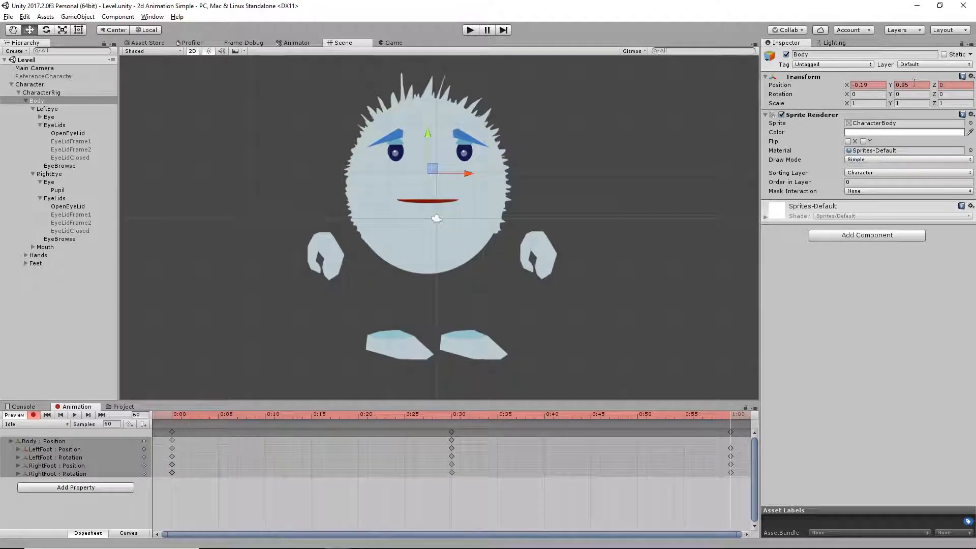
click(75, 415)
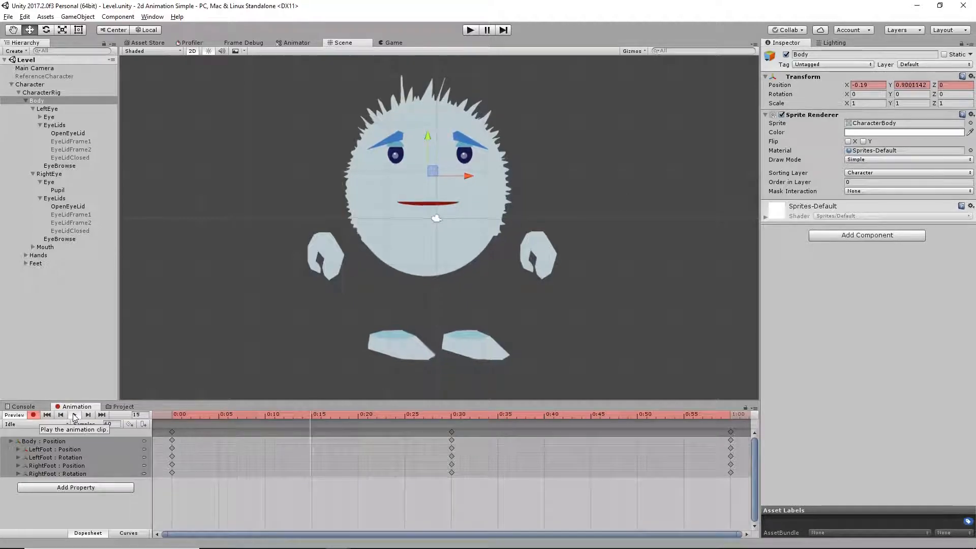
Select both hands and lower their Y position to -0.95 at 0:30.
click(452, 416)
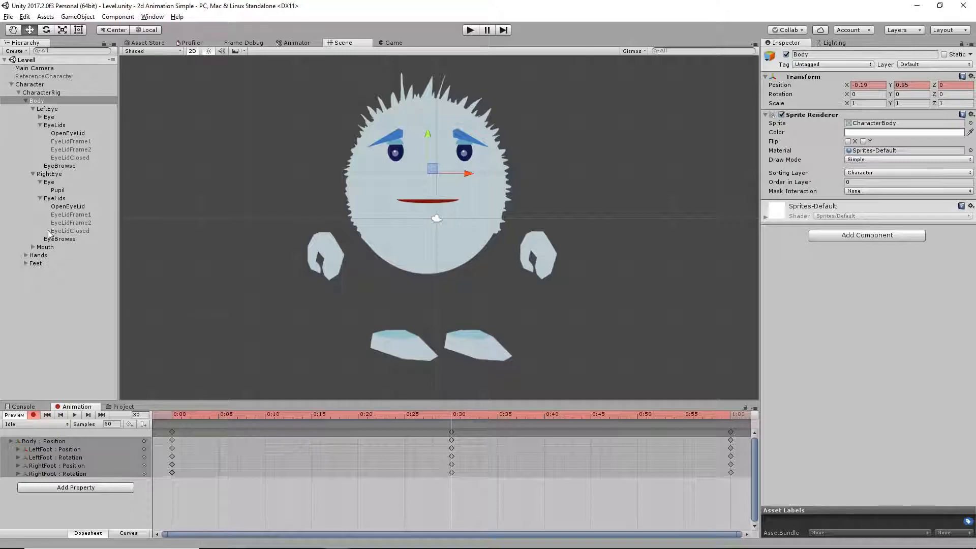
click(25, 255)
click(50, 264)
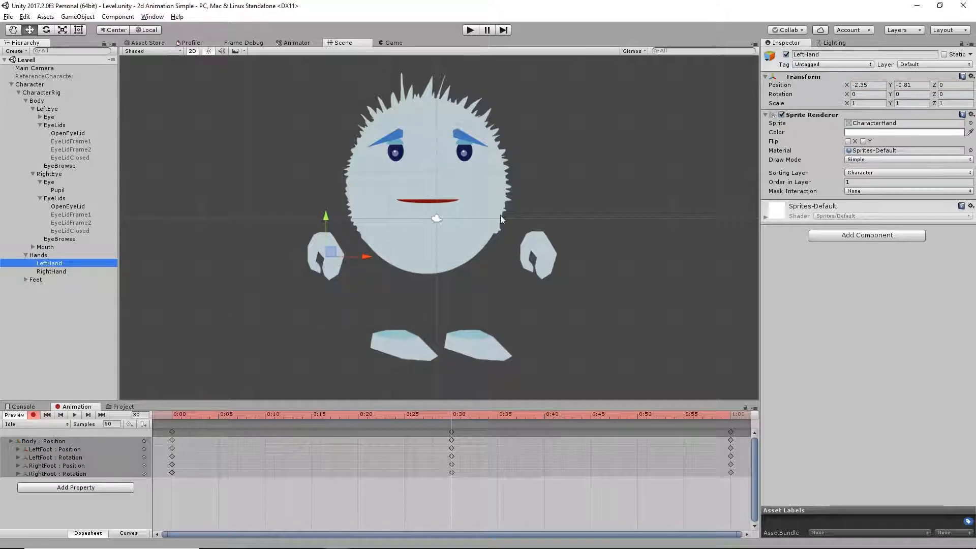
drag(422, 414, 451, 414)
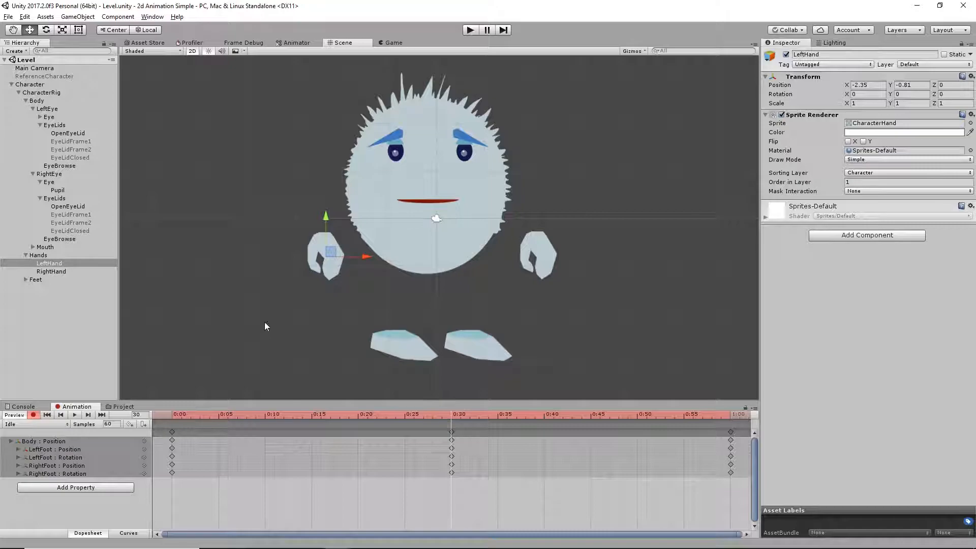
click(538, 254)
shift+click(324, 255)
drag(891, 85, 889, 87)
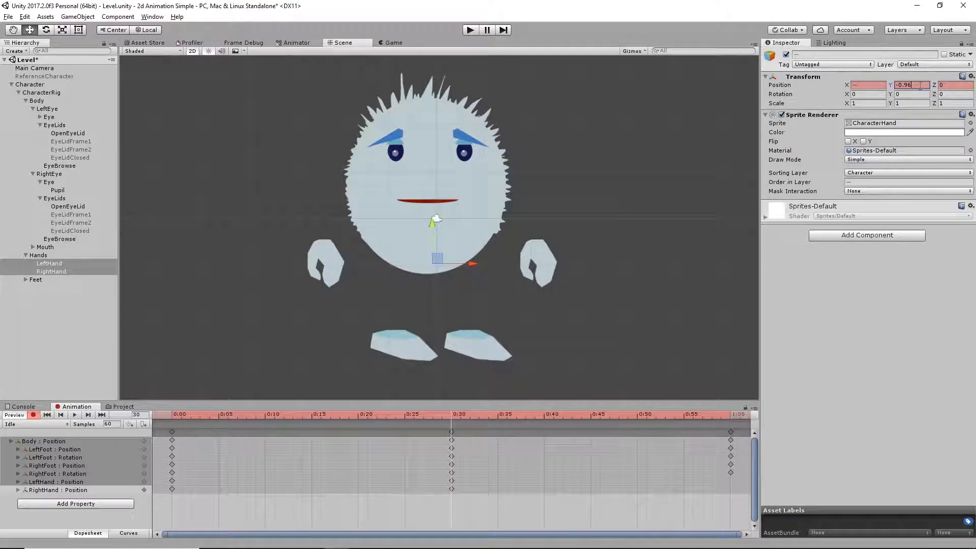
Reuse both hands' first-frame Y position of -0.81 at 1:00, stop recording and play the clip.
click(728, 416)
click(178, 414)
click(731, 414)
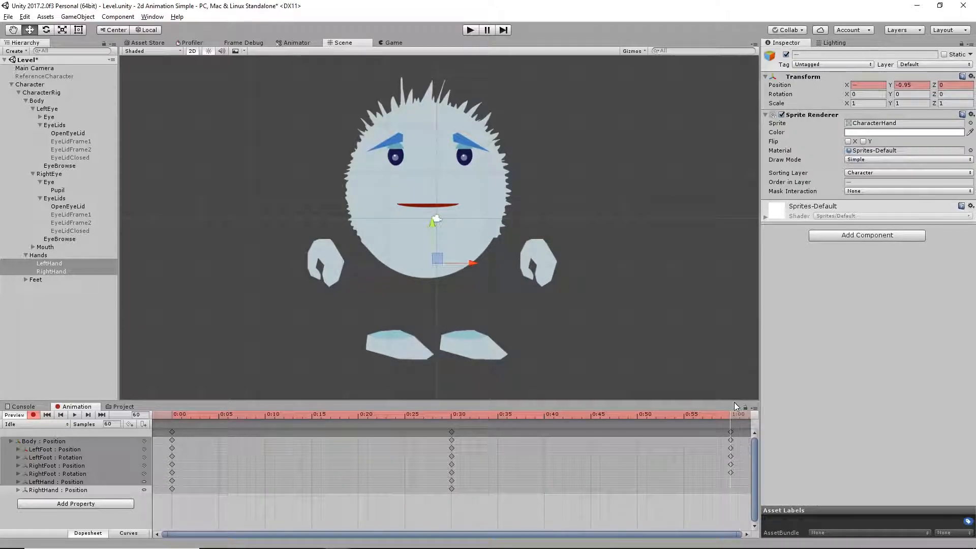
click(34, 415)
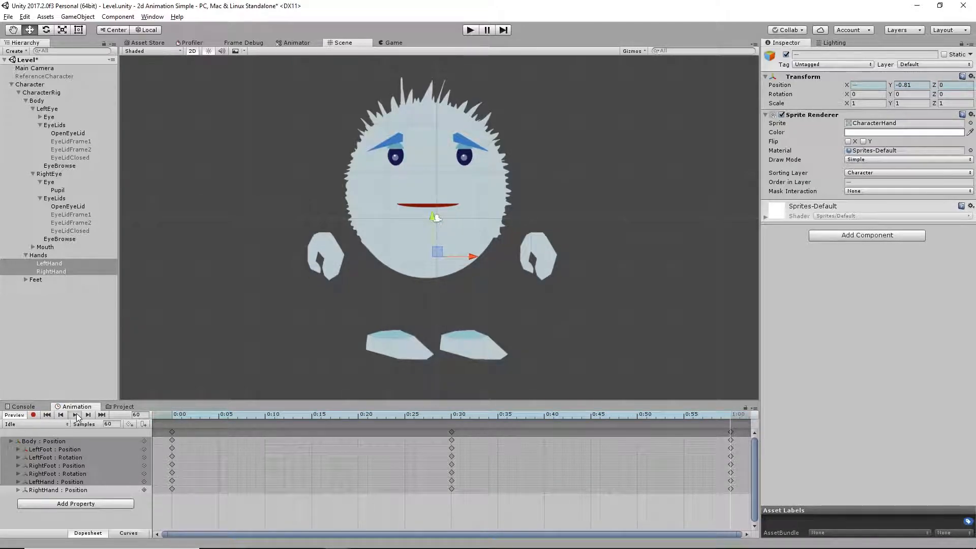
click(75, 415)
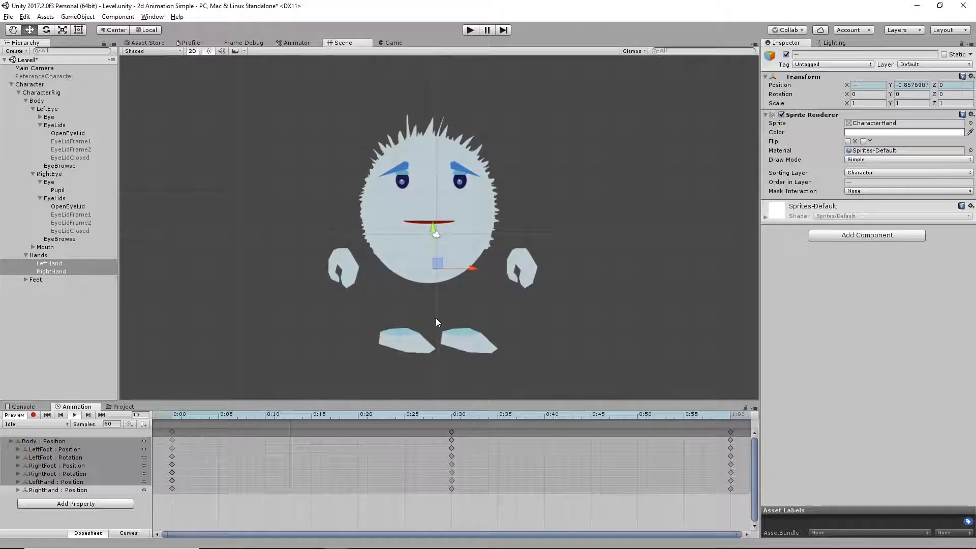
In the animator graph, spread out the Blink and Idle states, placing Idle below Empty and Blink farther from it.
click(299, 43)
click(531, 236)
drag(529, 235, 586, 236)
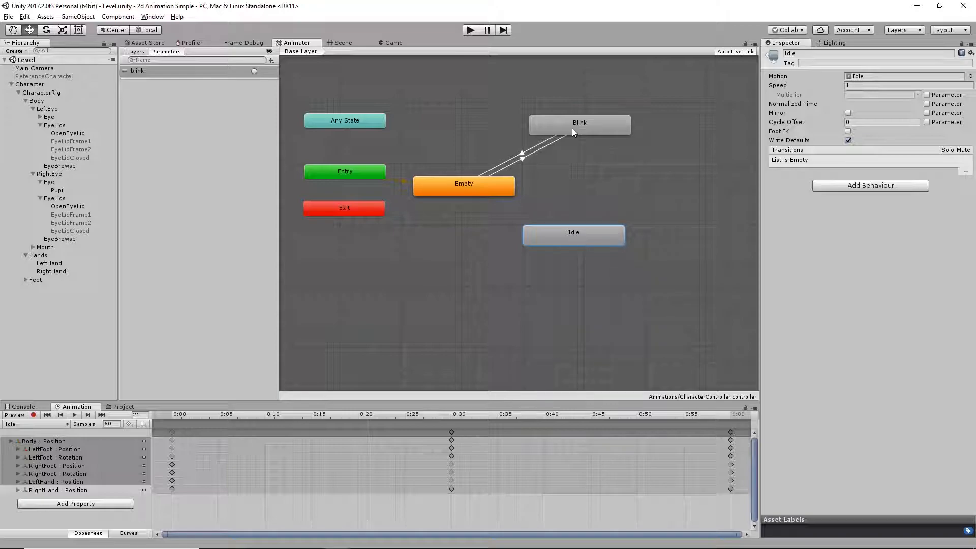
drag(579, 127, 634, 158)
drag(572, 237, 505, 287)
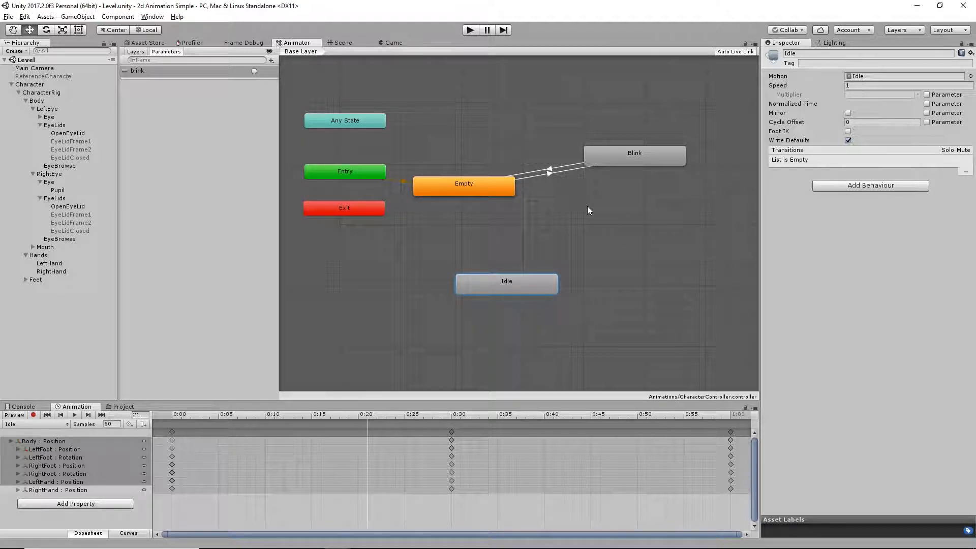
Add an animator layer named Movement and place the Idle clip in it as a state.
click(136, 52)
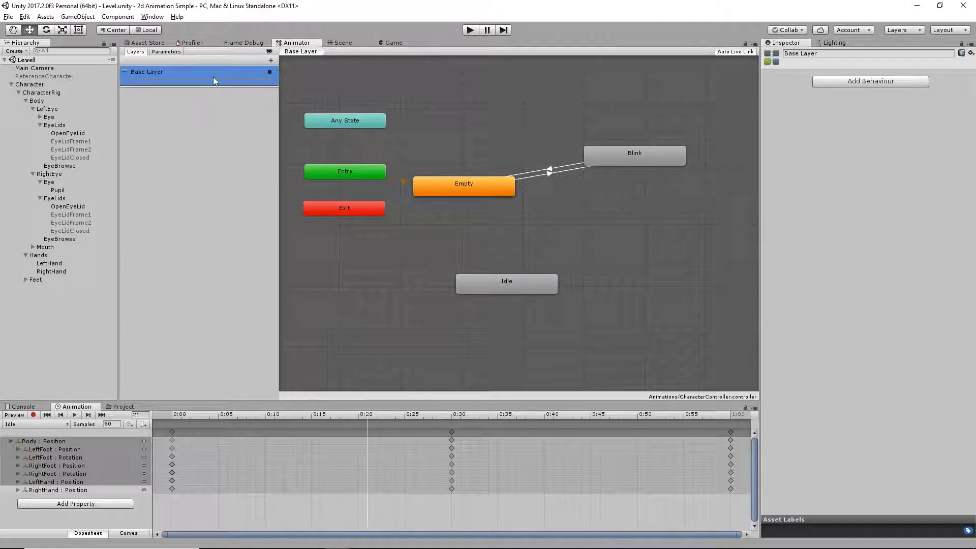
click(271, 60)
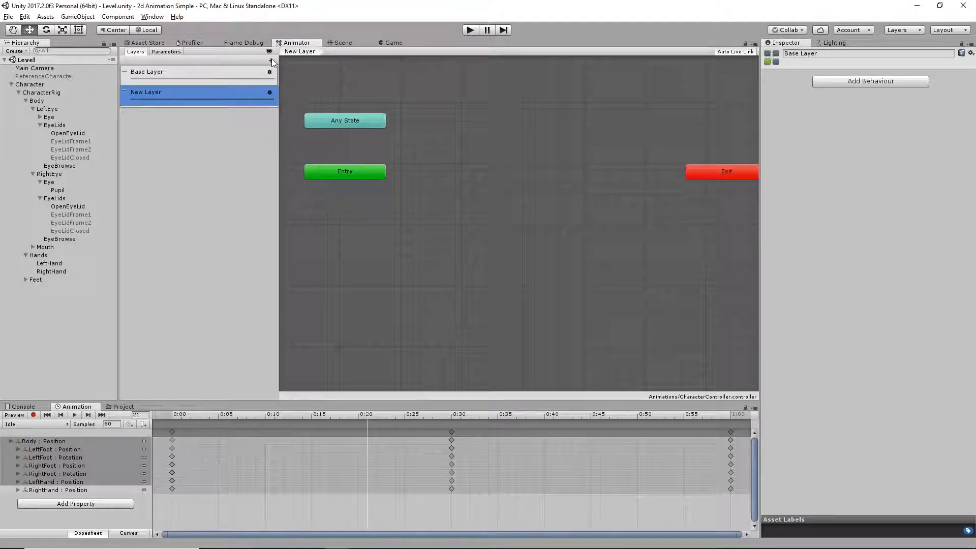
text(Movement)
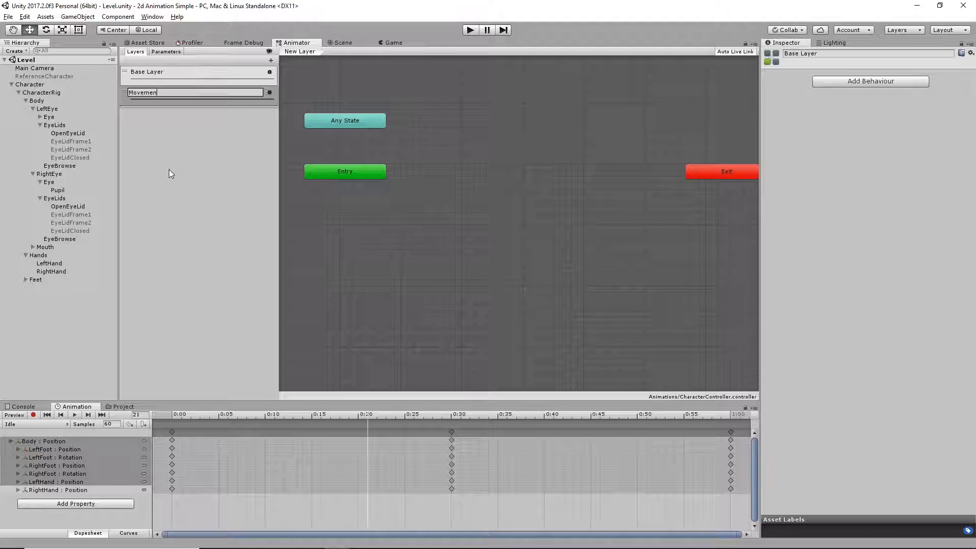
key(Return)
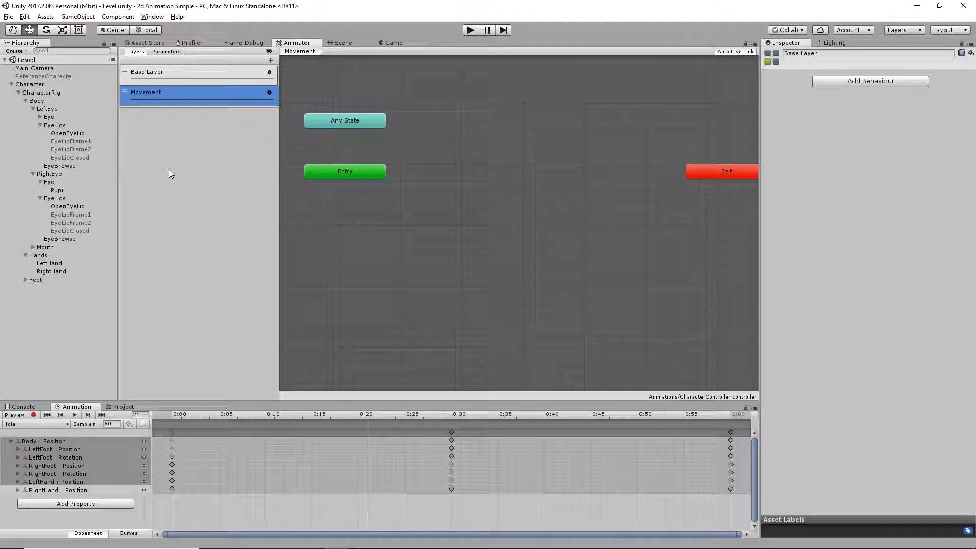
click(122, 407)
drag(157, 452, 438, 158)
Raise the Movement layer's weight to its maximum in the layer settings.
click(270, 93)
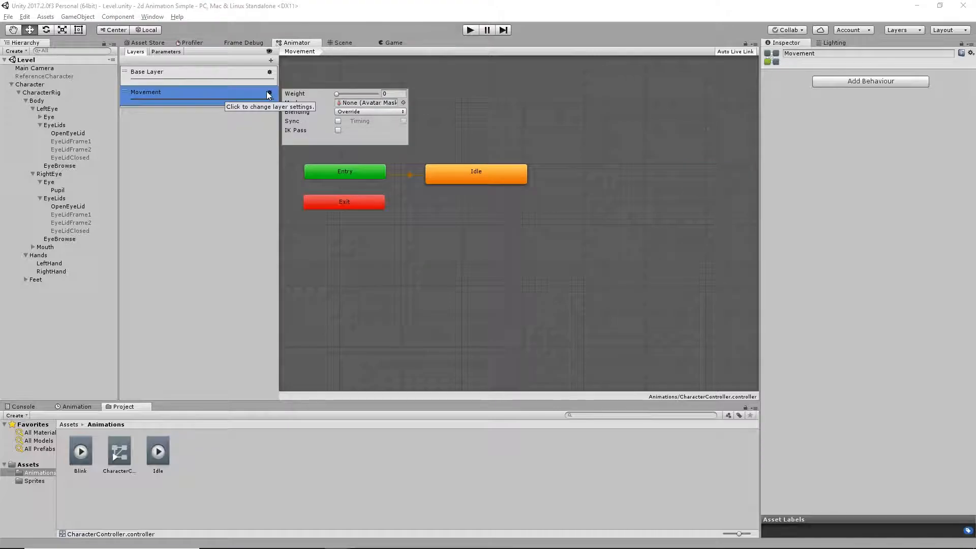
click(192, 179)
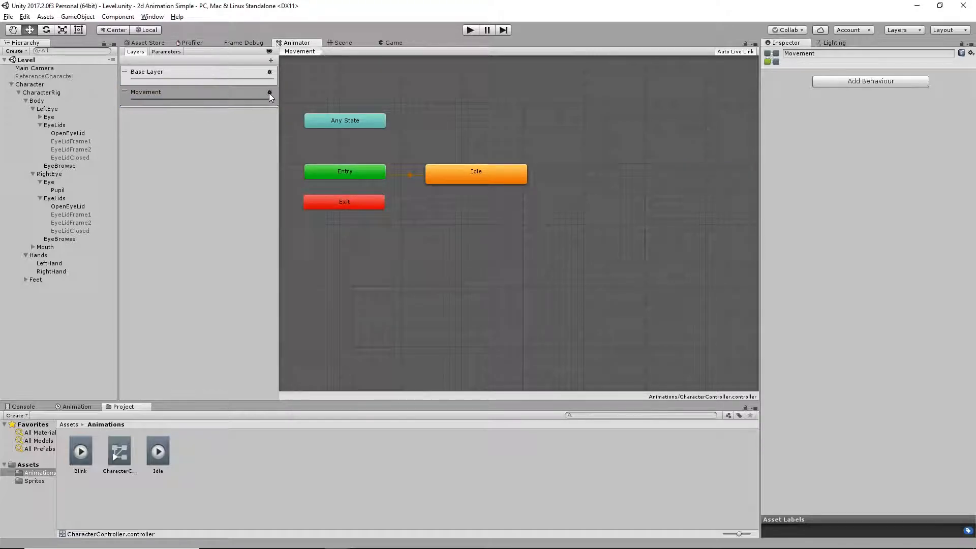
click(270, 92)
drag(338, 94, 382, 99)
Delete the Idle state from the Base Layer and compare the contents of both layers.
click(213, 73)
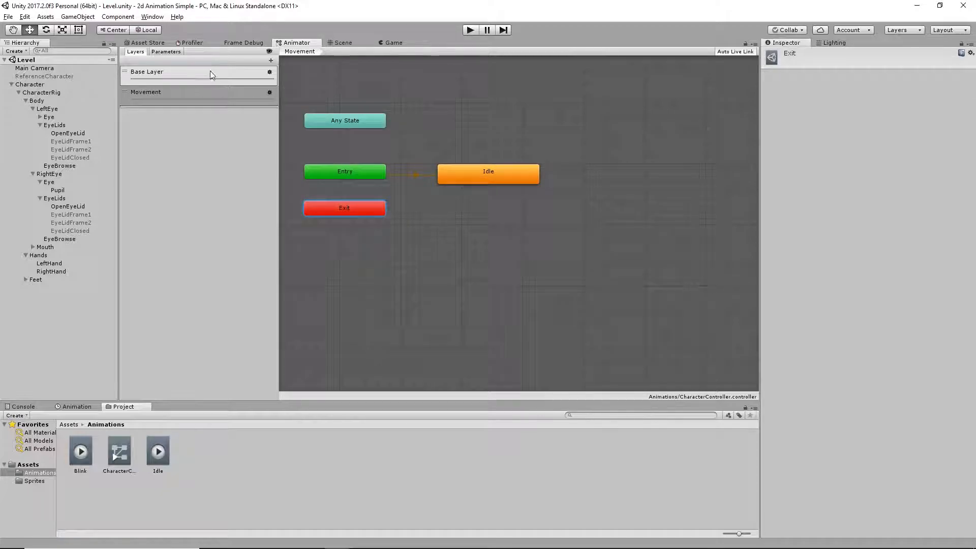
click(514, 285)
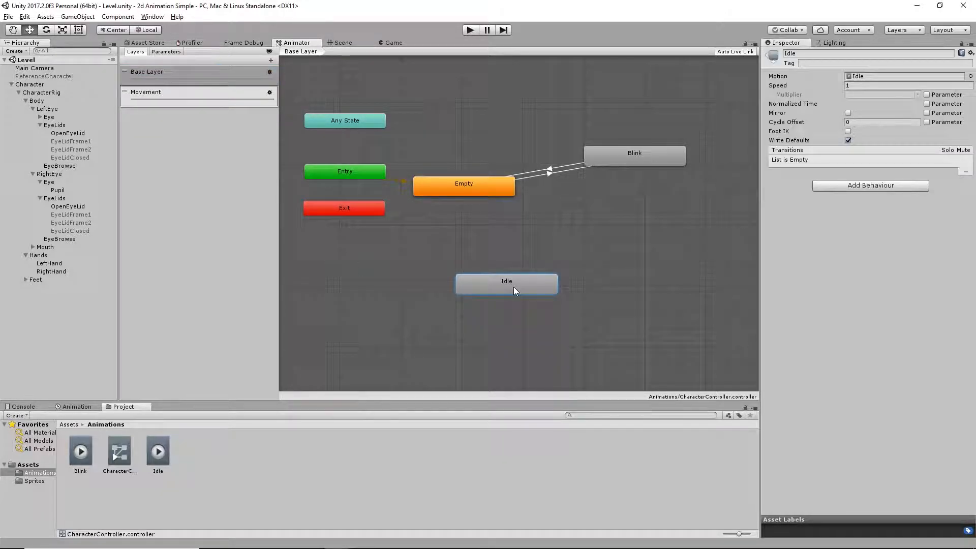
key(Delete)
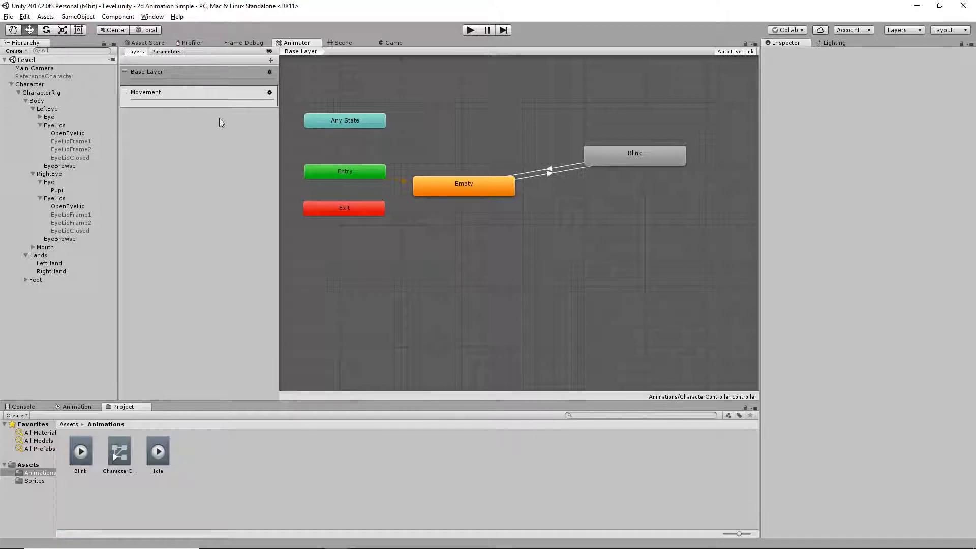
click(239, 93)
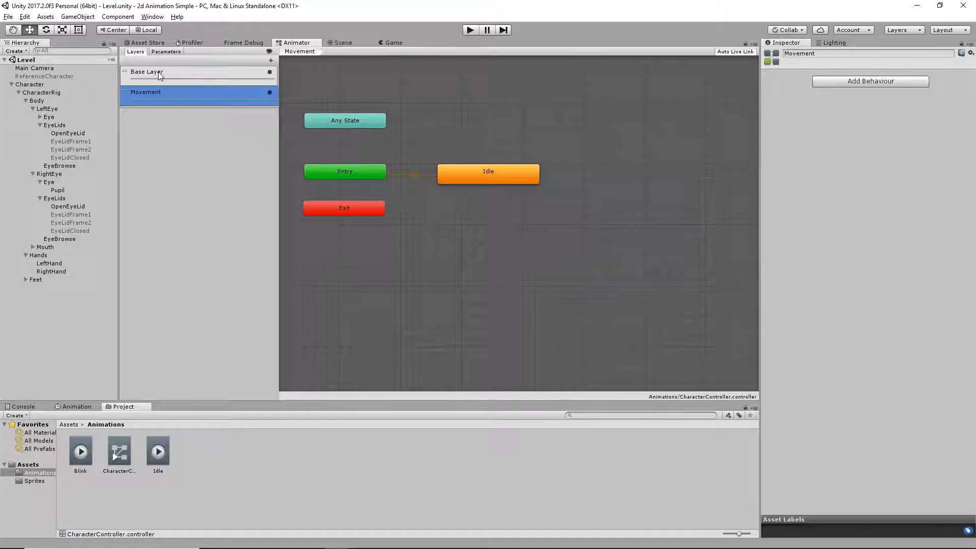
click(198, 72)
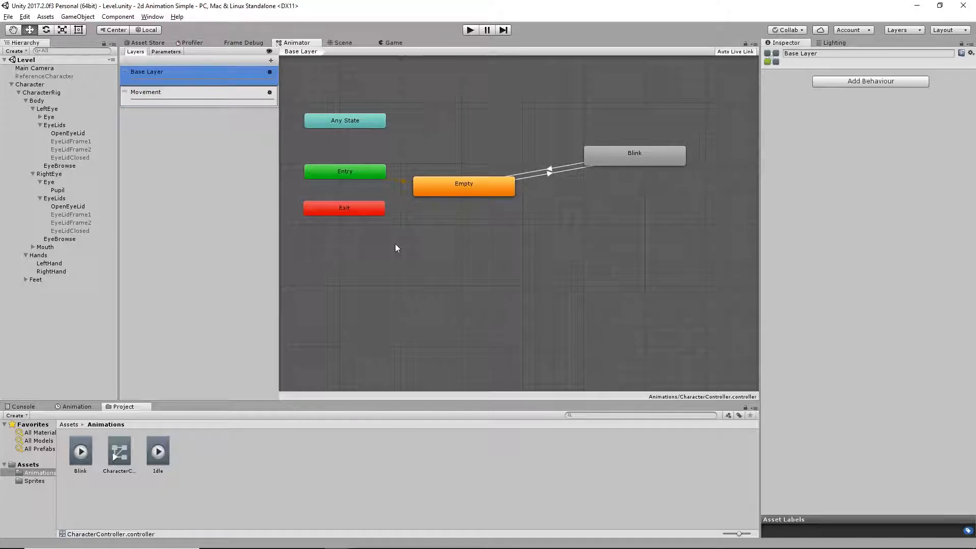
Run the game to check the character's animation, inspect both animator layers during play, and stop the game.
click(389, 43)
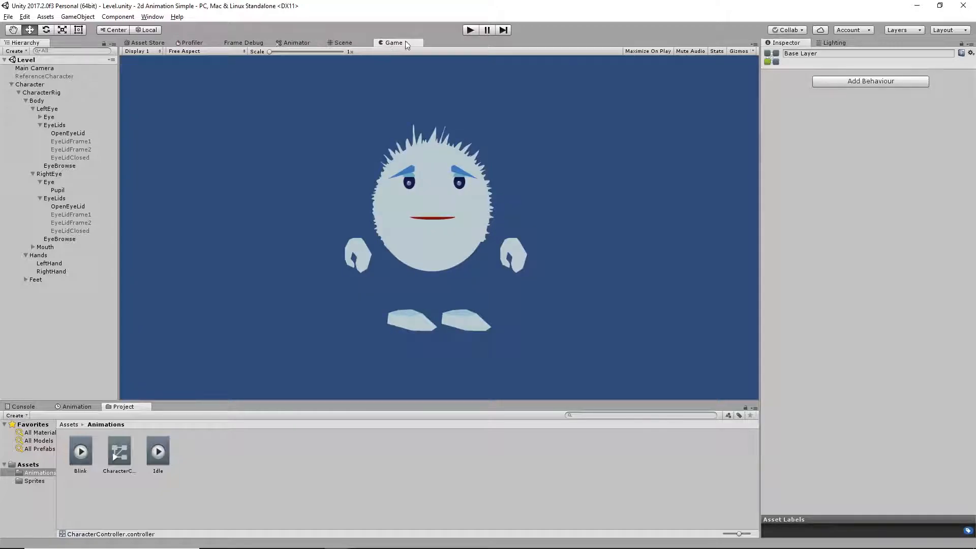
click(471, 30)
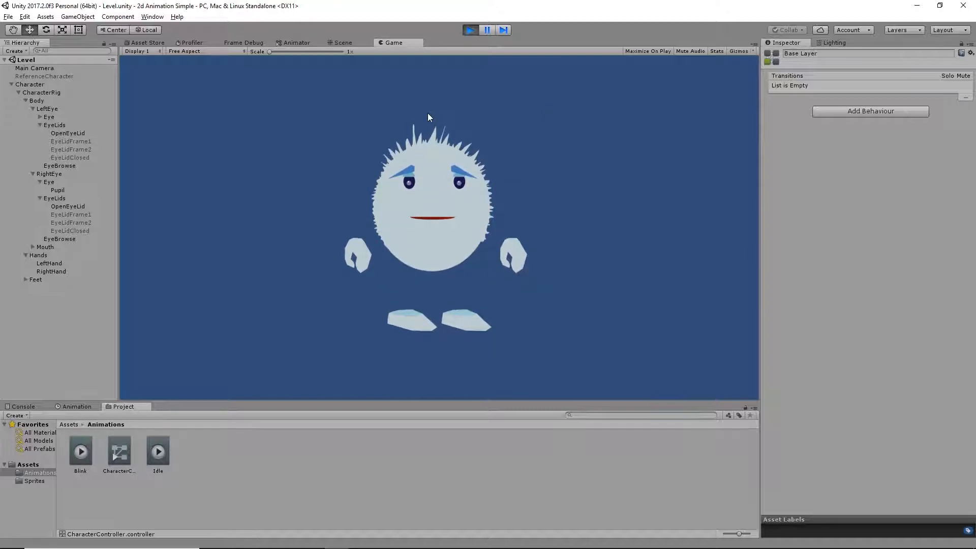
click(295, 42)
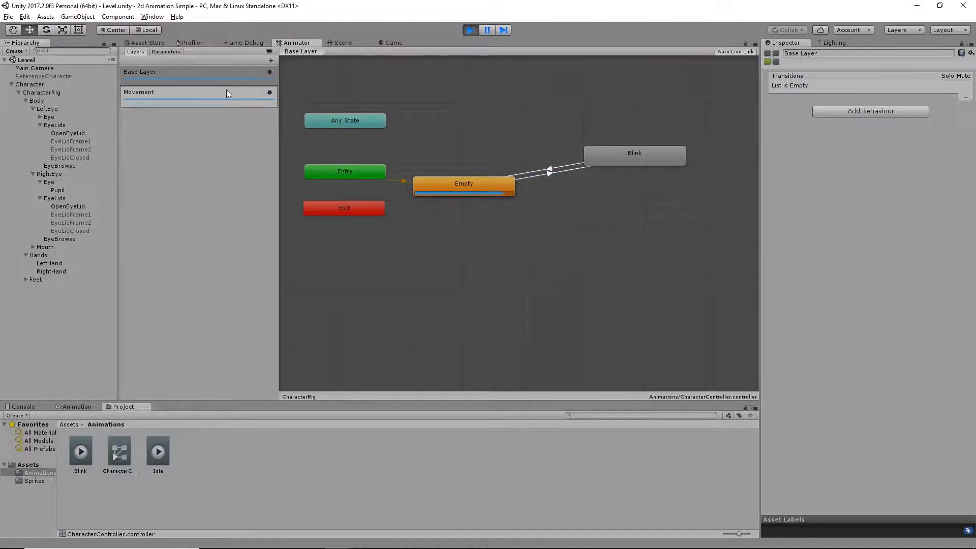
click(181, 72)
click(184, 99)
key(ctrl+p)
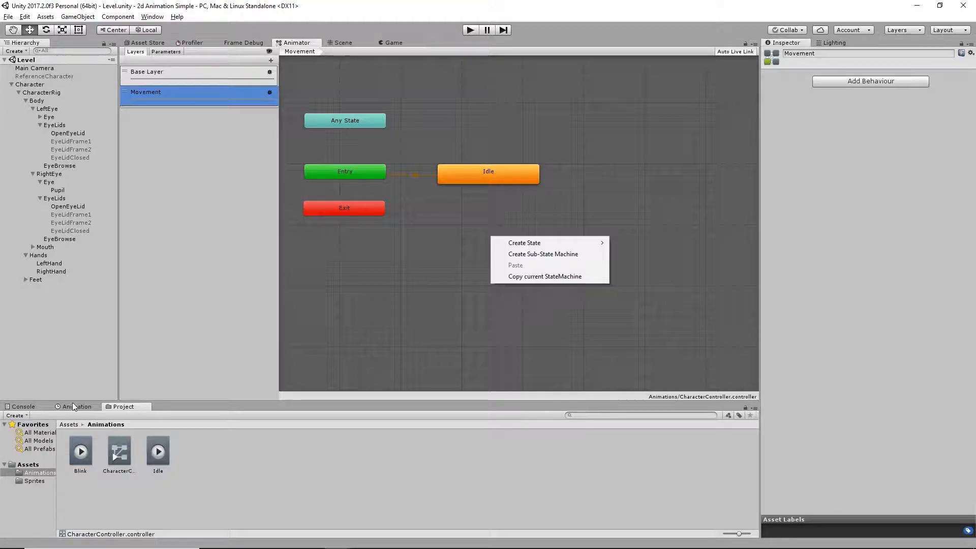
Create a new animation clip saved as Move.anim in the Animations folder.
click(72, 406)
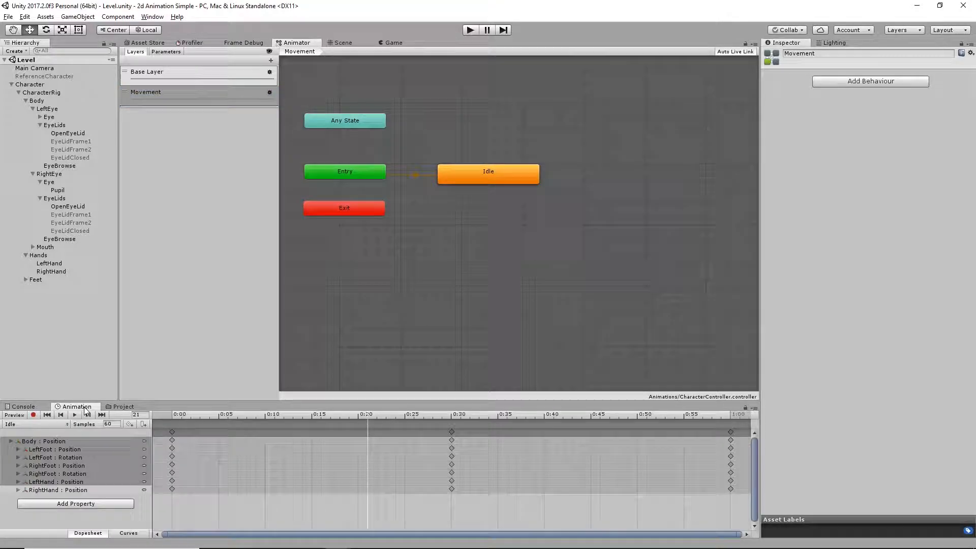
click(59, 424)
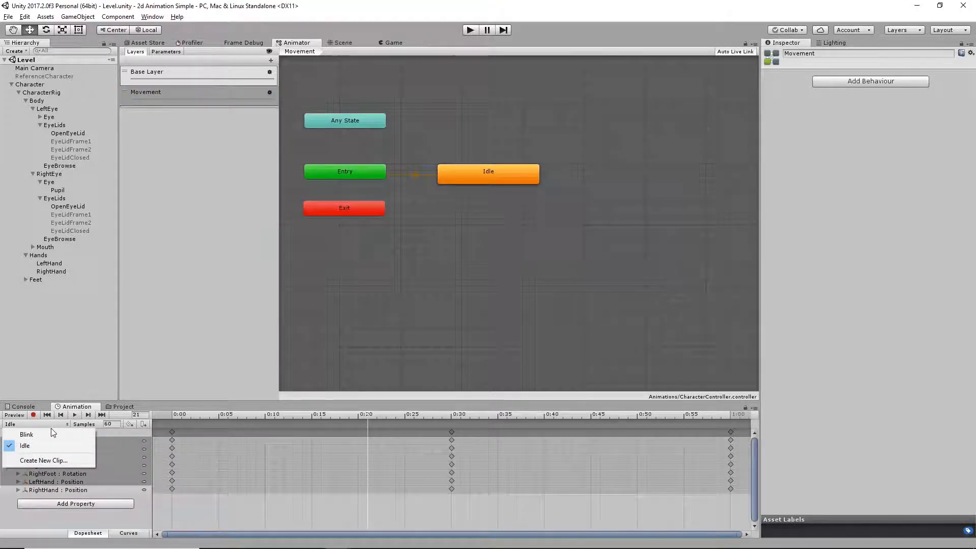
click(48, 461)
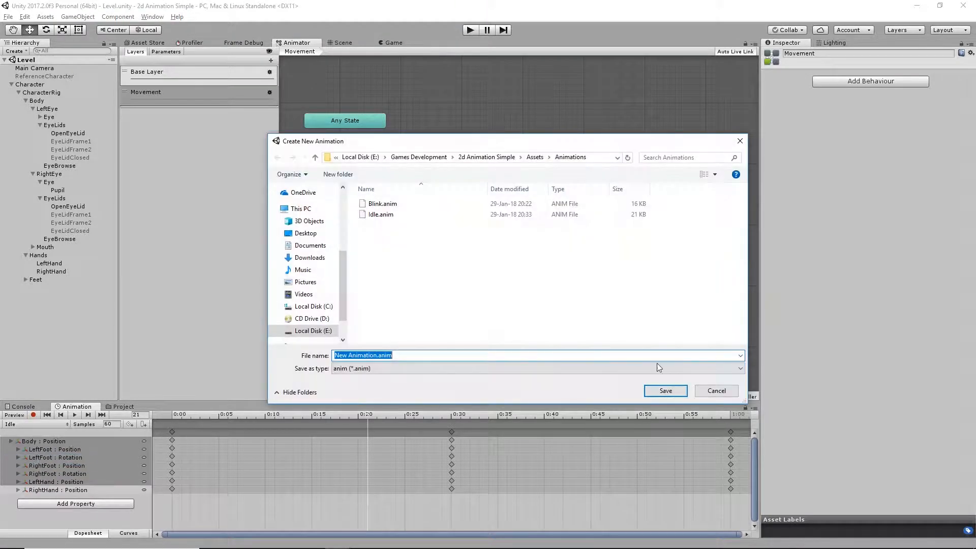
text(Move)
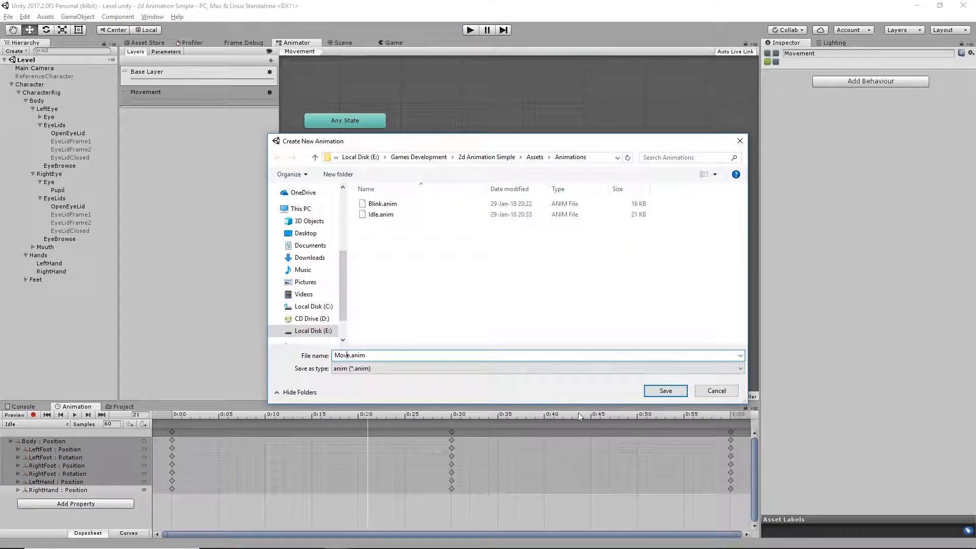
click(663, 393)
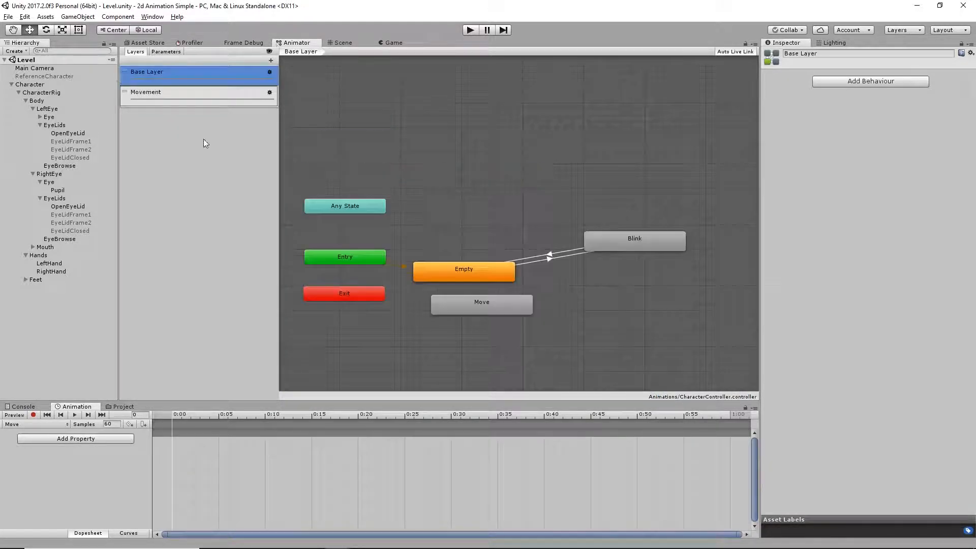
Delete the Move state from the Base Layer and place the Move clip in the Movement layer instead.
click(477, 307)
key(Delete)
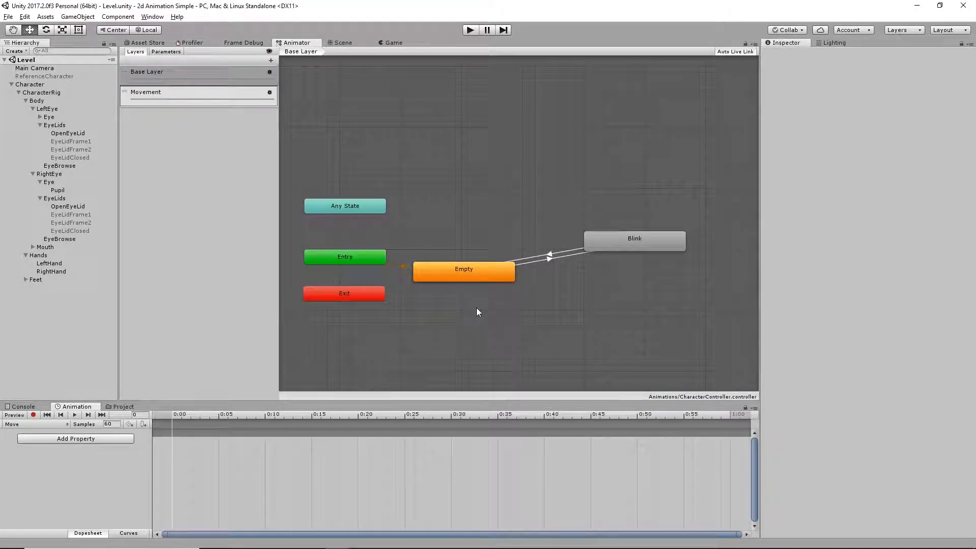
click(121, 406)
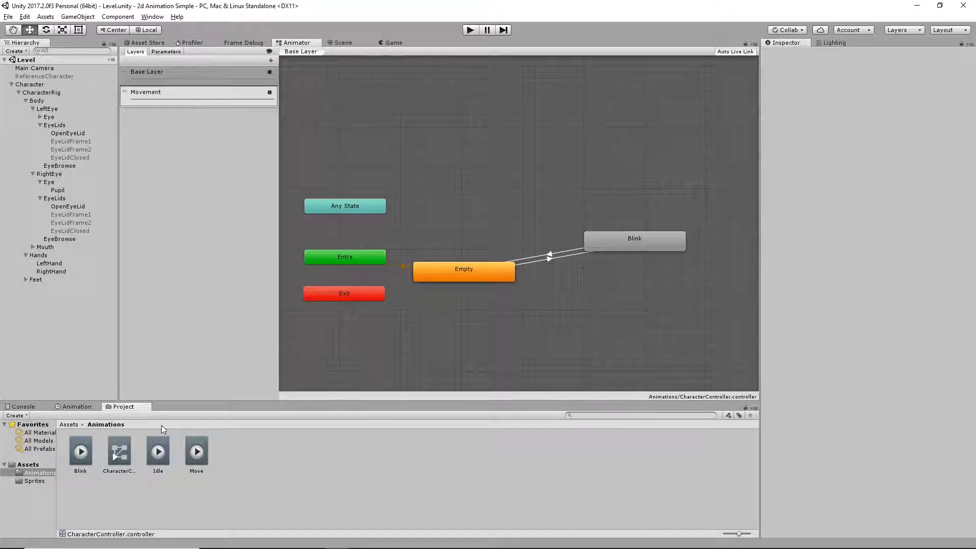
click(150, 73)
click(153, 93)
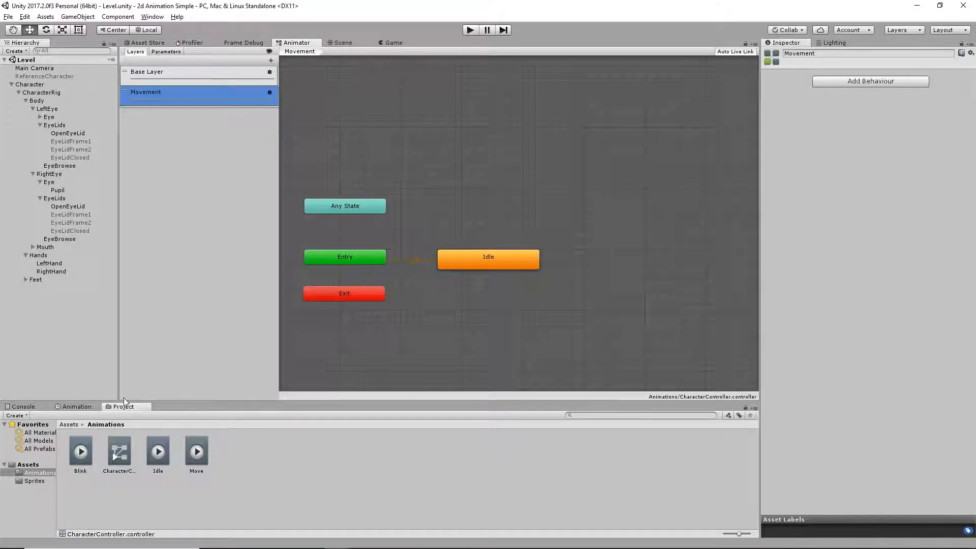
drag(200, 454, 648, 287)
Create another animation clip saved as StartMove.anim in the Animations folder.
click(383, 43)
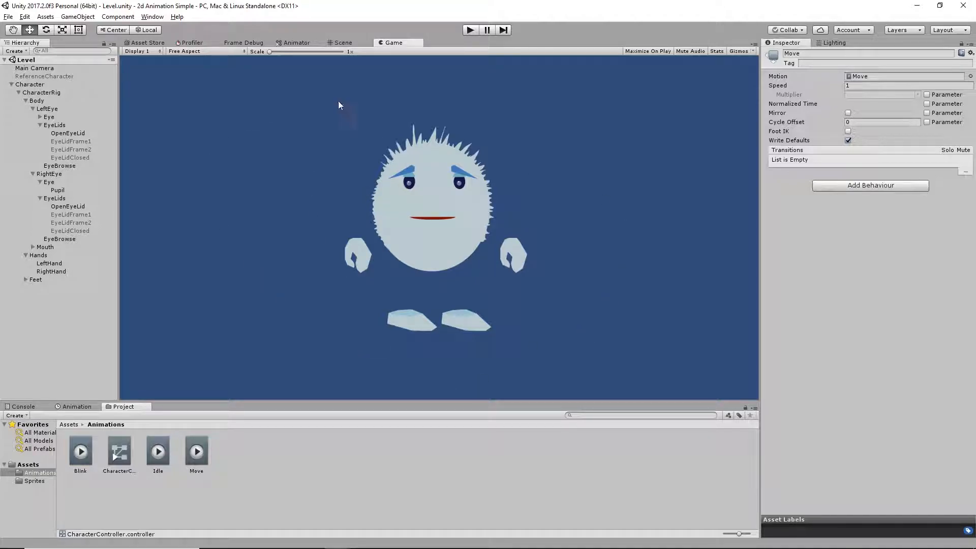
click(334, 42)
click(393, 42)
click(76, 407)
click(36, 424)
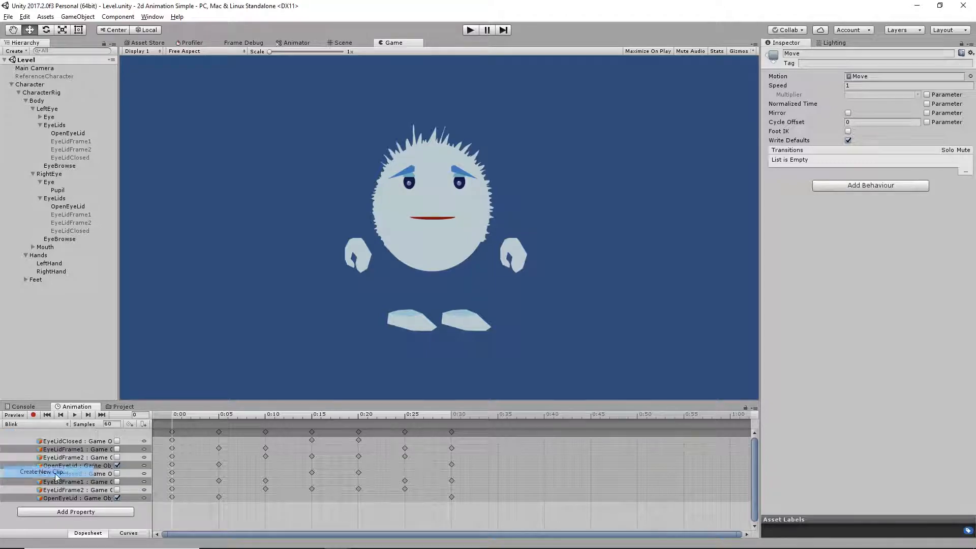
click(54, 470)
click(382, 225)
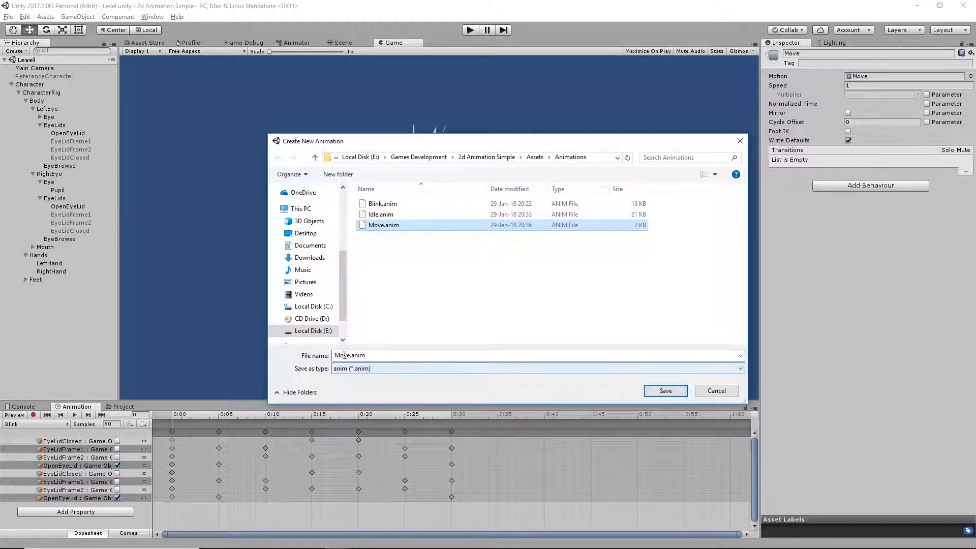
click(335, 355)
text(Star)
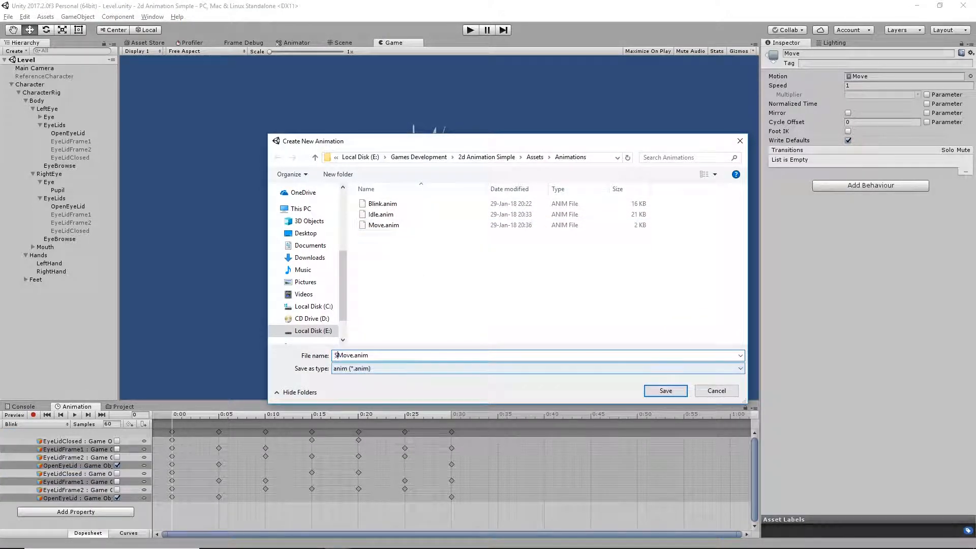
text(t)
key(Return)
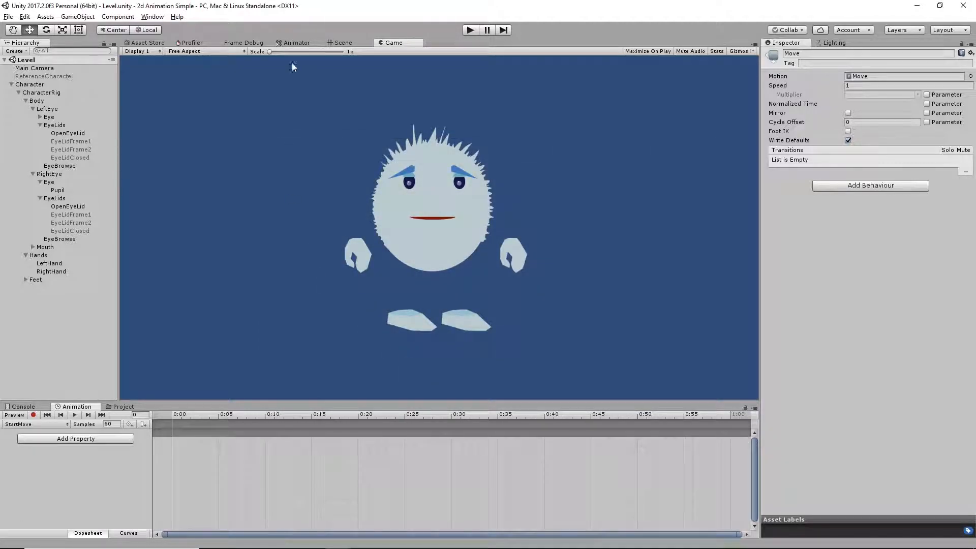
Delete the StartMove state from the Base Layer of the animator.
click(318, 42)
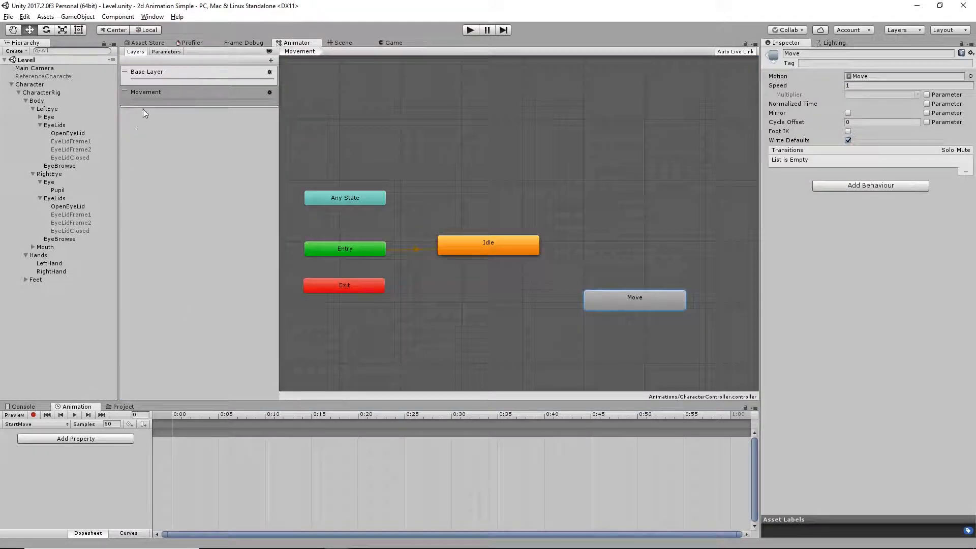
click(174, 72)
click(501, 300)
key(Delete)
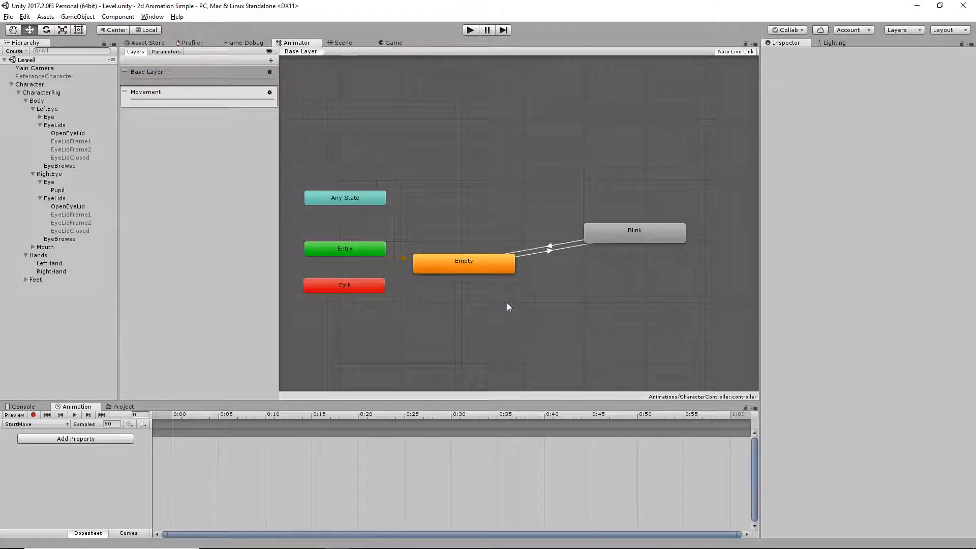
Place the StartMove clip from the Animations folder in the Movement layer and position its state above Move.
click(120, 407)
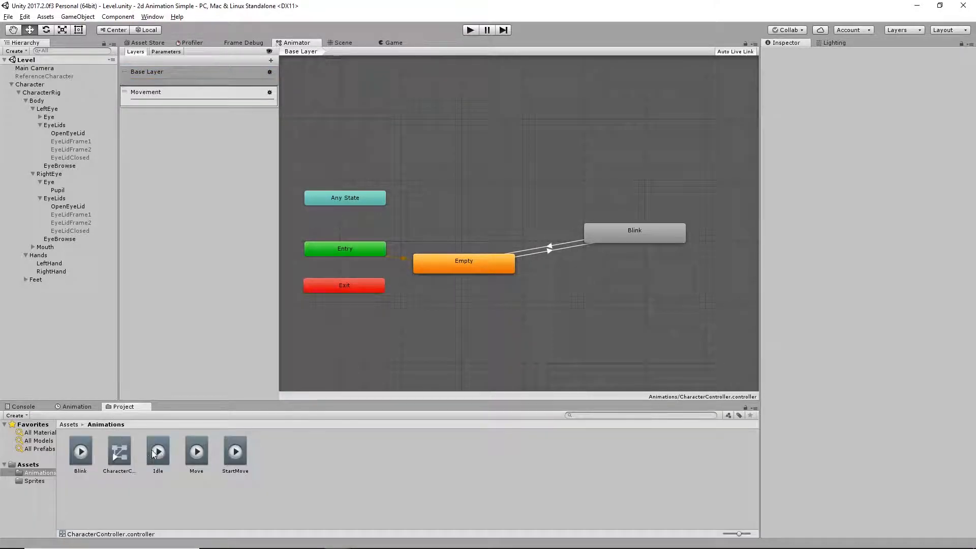
drag(235, 452, 496, 314)
drag(223, 184, 498, 300)
click(160, 98)
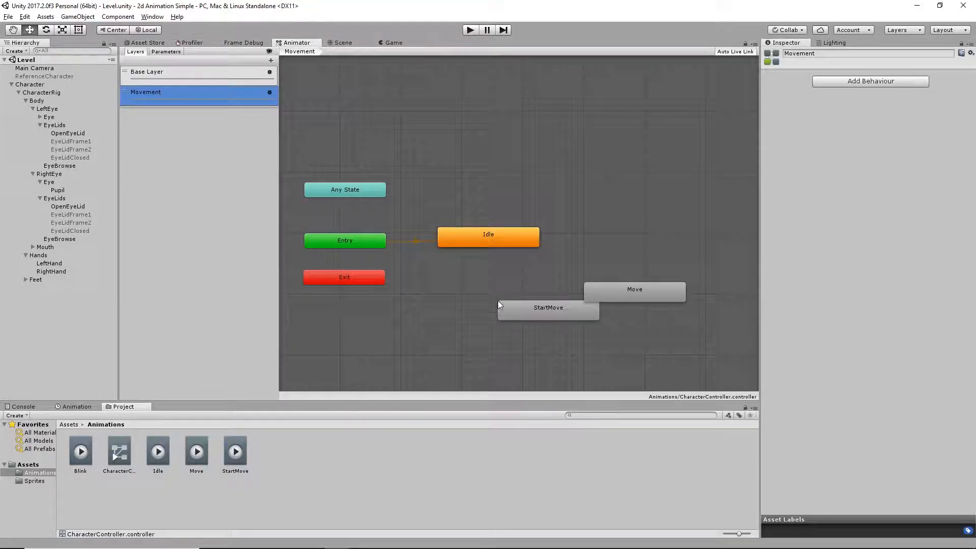
drag(567, 304, 599, 186)
Nudge the Idle state closer to Entry and create a transition from Idle to StartMove.
drag(488, 237, 470, 243)
right_click(487, 239)
click(533, 244)
click(567, 194)
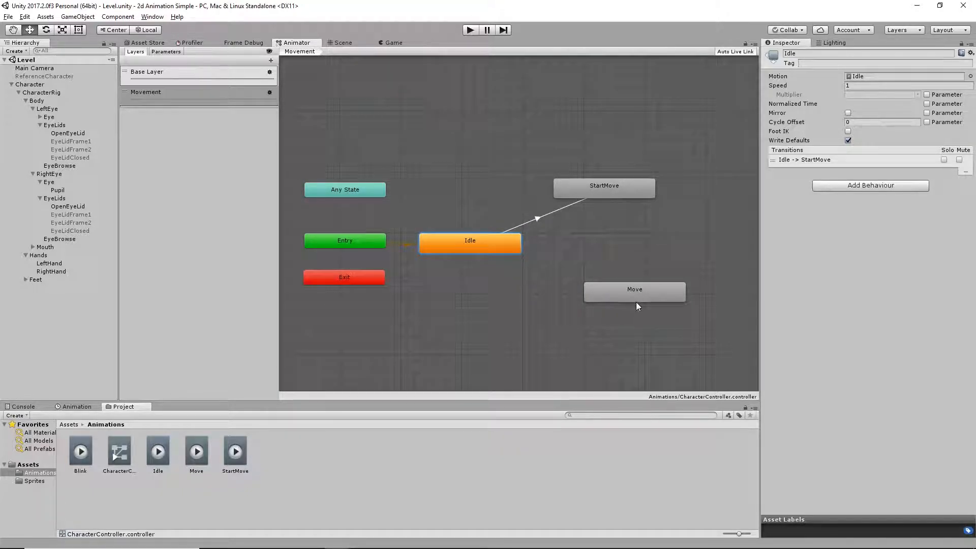
Reposition the Move state below and to the right of StartMove, and create a transition from StartMove to Move.
drag(636, 296, 678, 255)
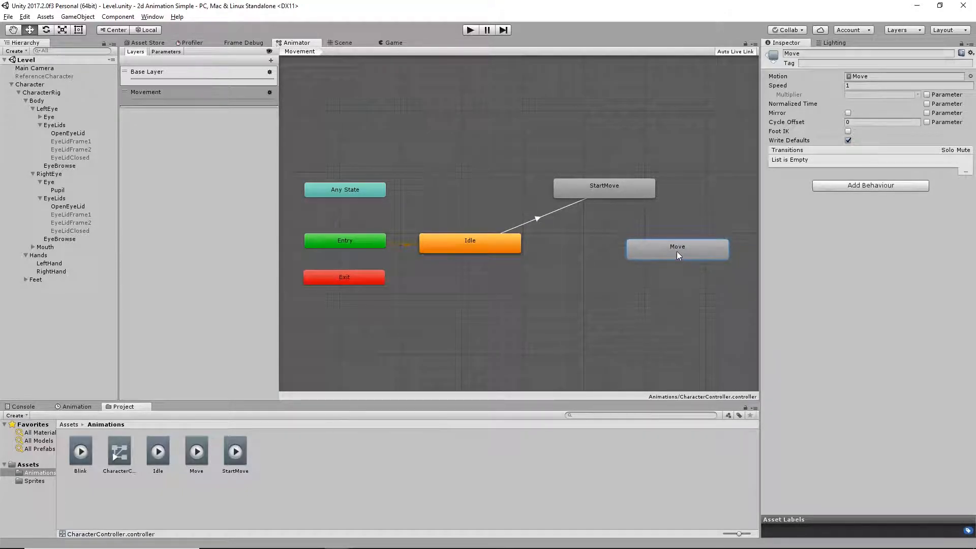
right_click(627, 193)
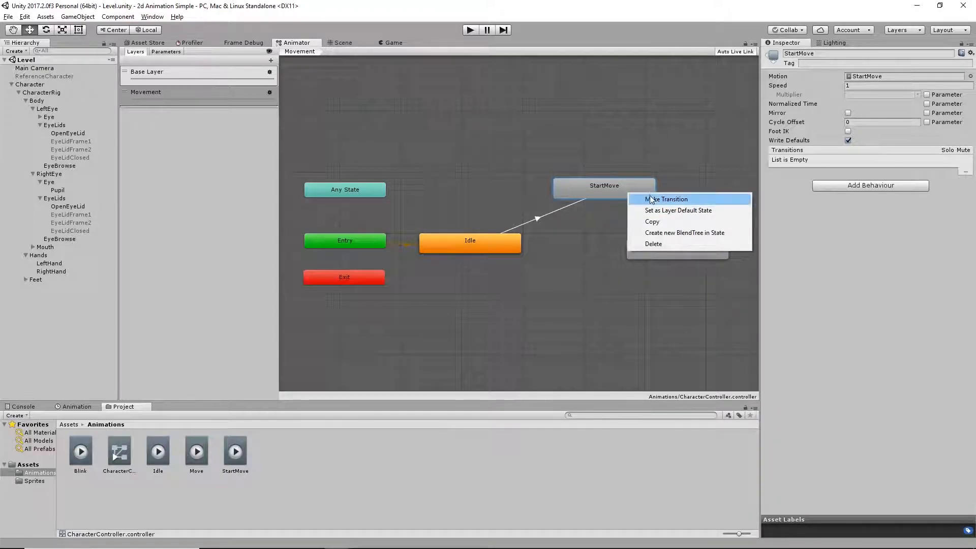
click(654, 200)
click(673, 246)
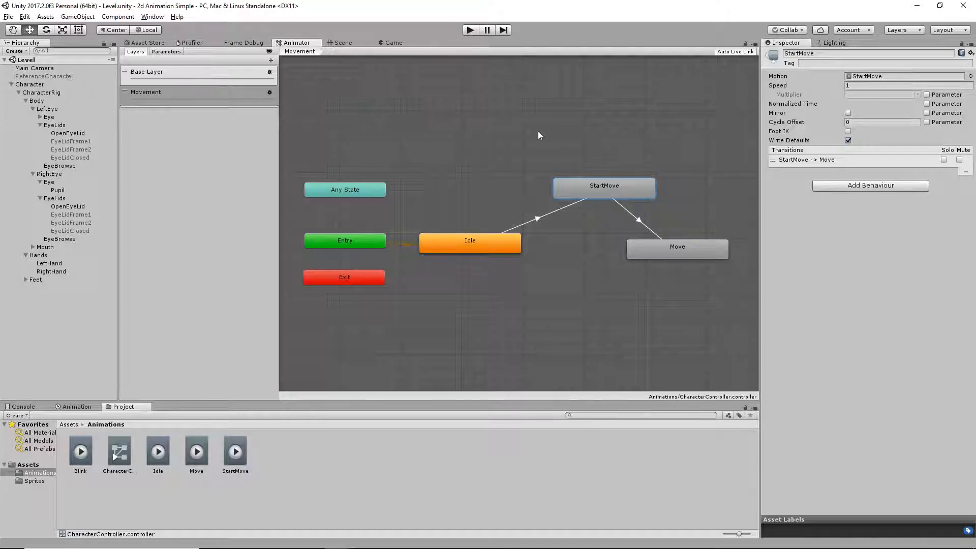
Open the StartMove clip for animating beside the scene view and start keyframe recording at 0:30.
click(343, 43)
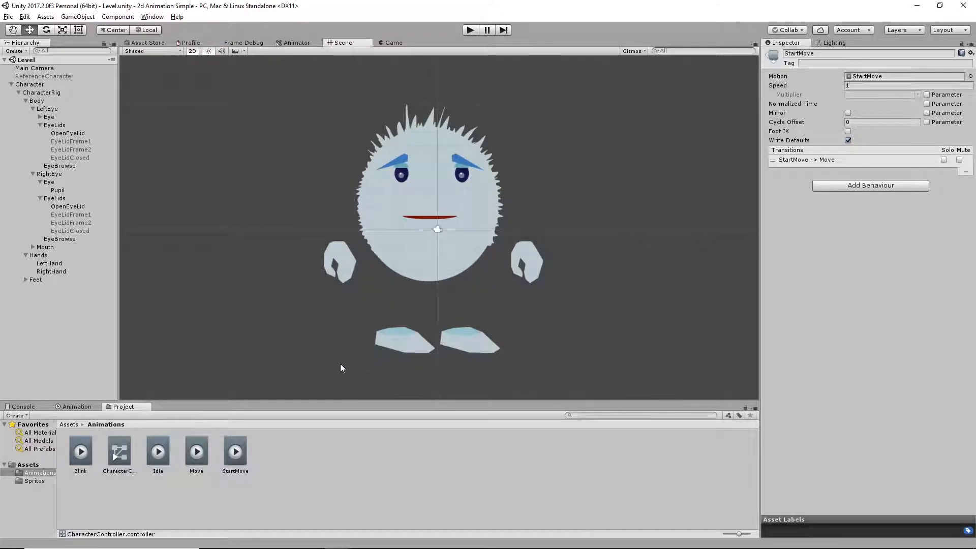
click(76, 407)
click(47, 426)
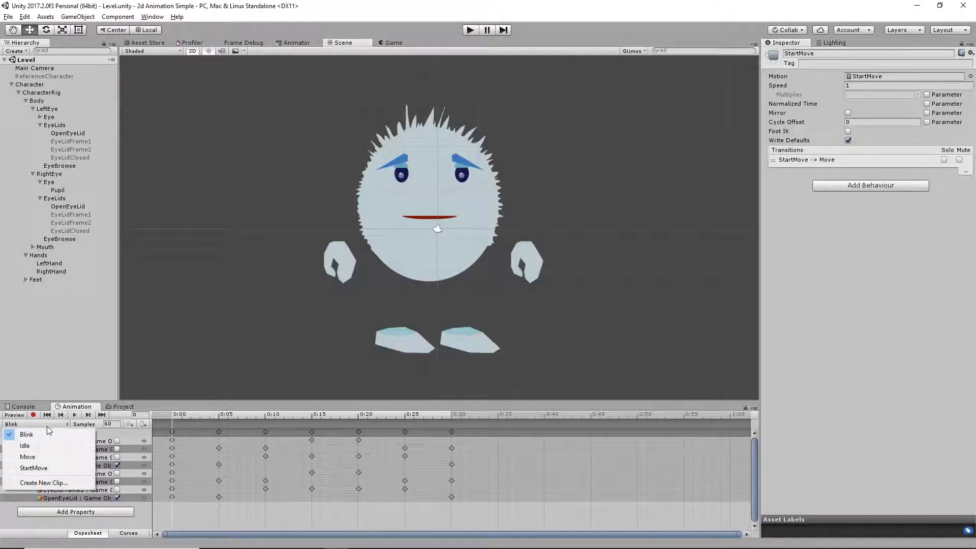
click(55, 465)
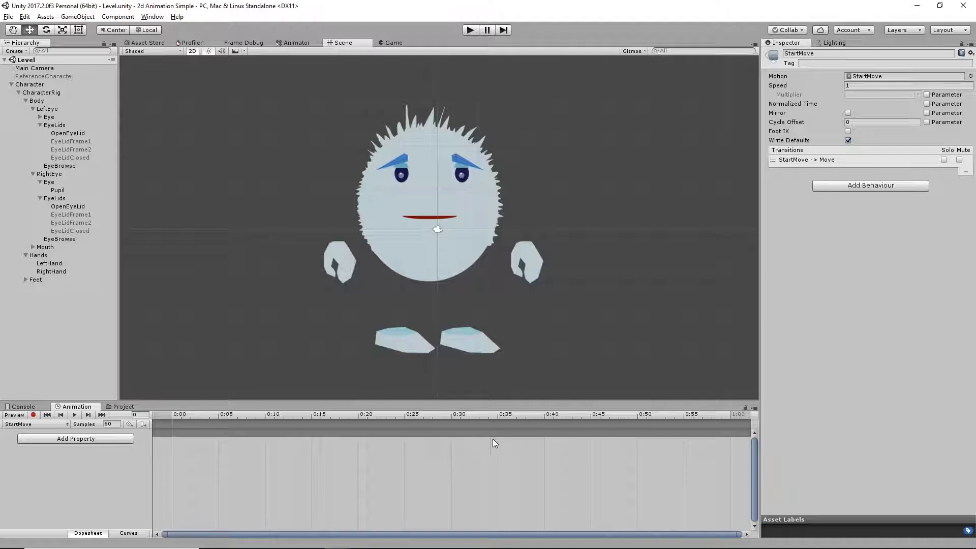
drag(172, 414, 452, 415)
click(34, 415)
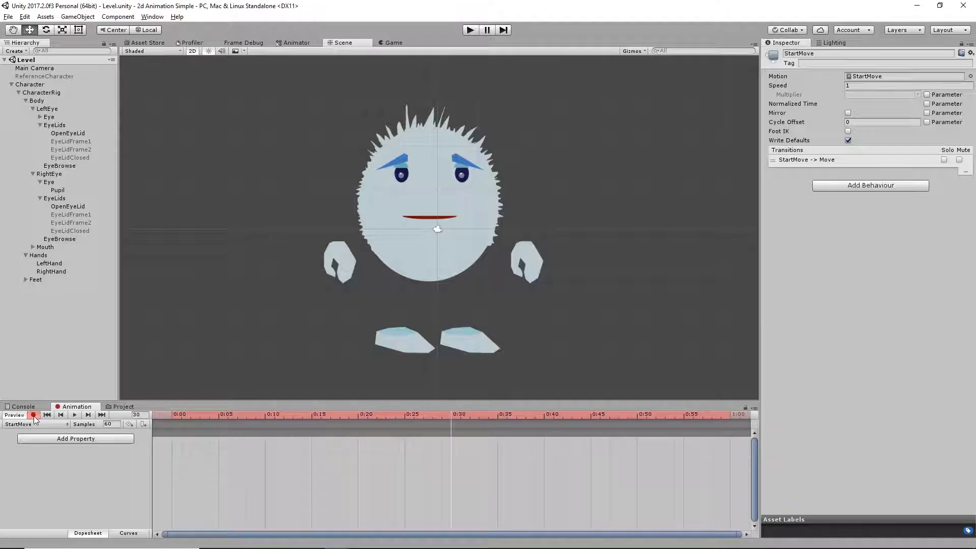
Keyframe LeftEye and RightEye shifted to the right at 0:30, moving LeftEye slightly further so the eyes sit closer together.
click(33, 109)
click(33, 117)
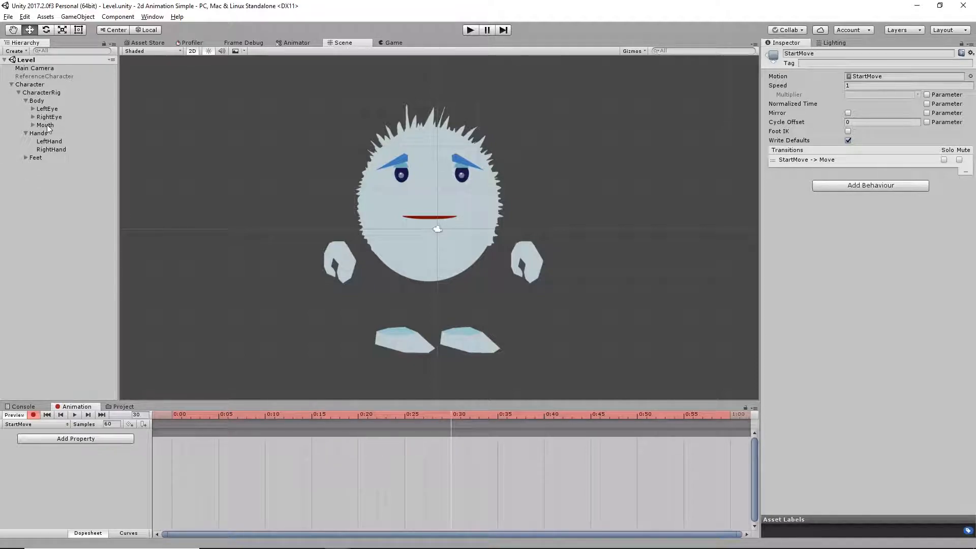
click(45, 125)
click(46, 109)
ctrl+click(48, 117)
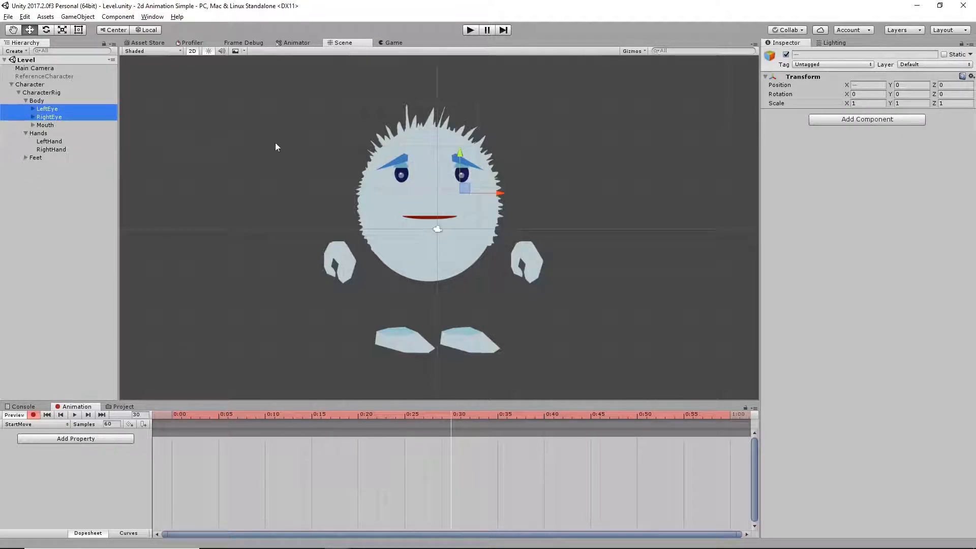
drag(502, 194, 511, 194)
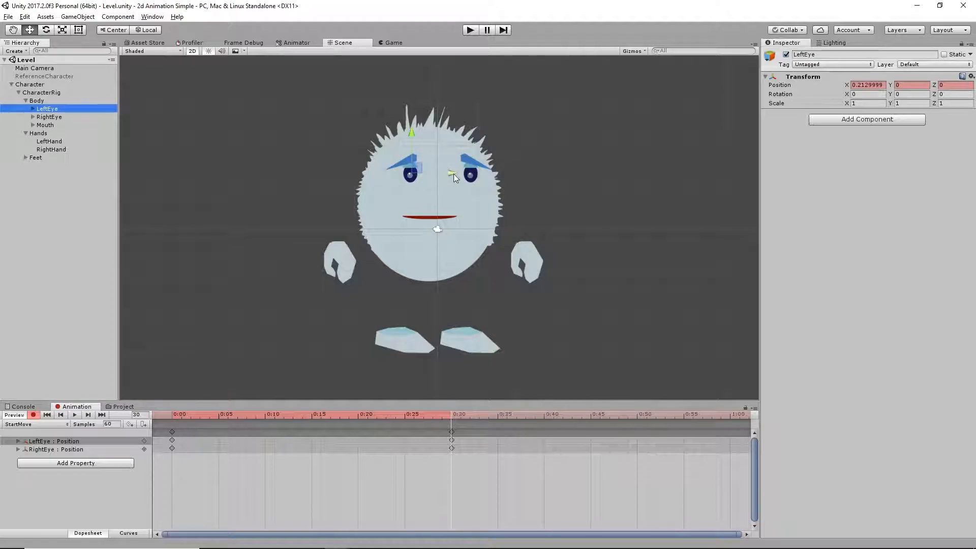
drag(454, 174, 466, 173)
Keyframe the LeftEye's Pupil at X position 0.1 at 0:30 in the StartMove clip.
click(33, 109)
click(41, 125)
click(40, 117)
click(57, 125)
drag(465, 178, 469, 177)
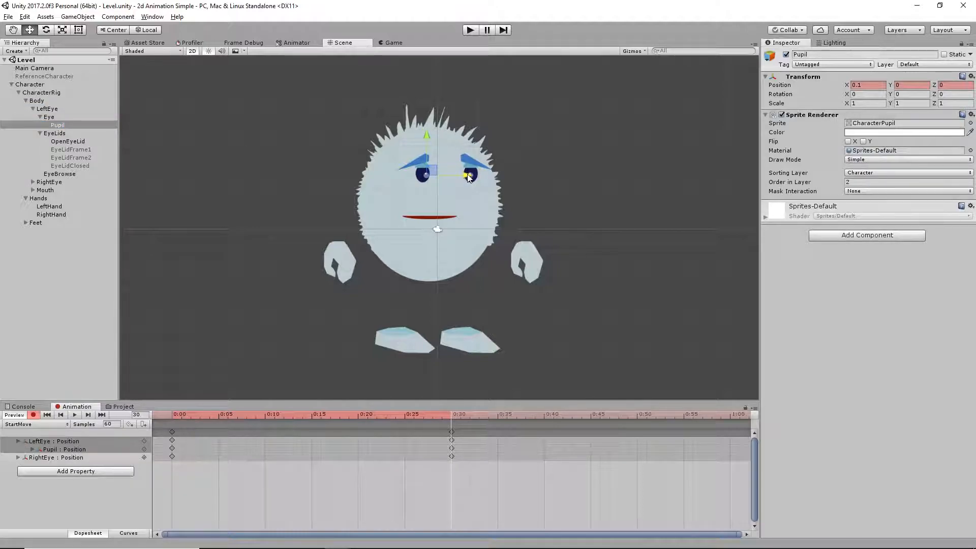
click(40, 117)
click(33, 109)
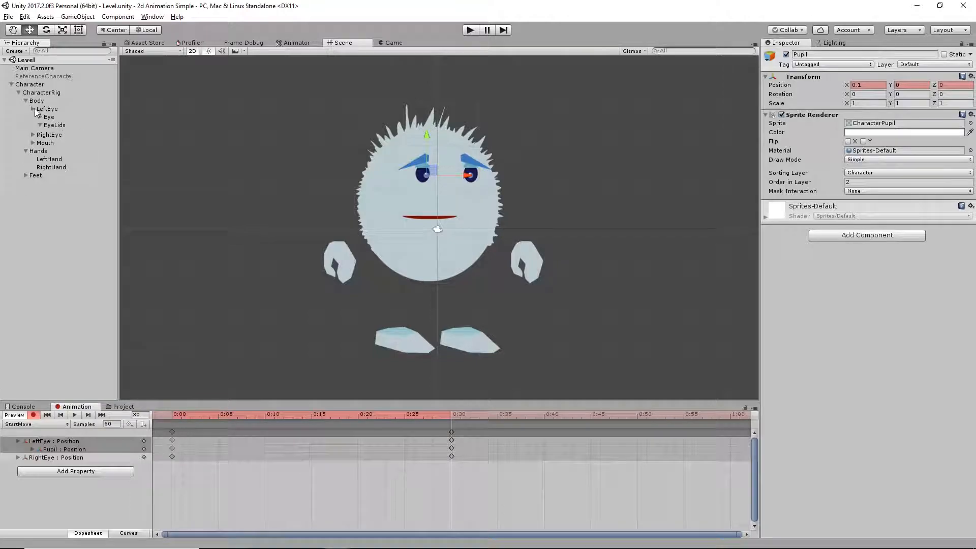
Keyframe the RightEye's Pupil at X position 0.1 and shift the Mouth to the right at 0:30.
click(32, 117)
click(57, 133)
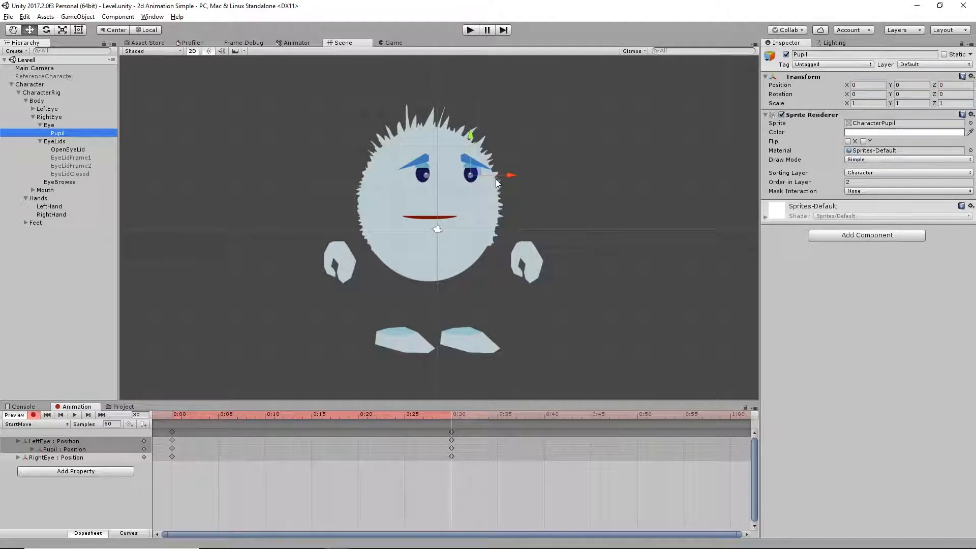
drag(509, 175, 511, 173)
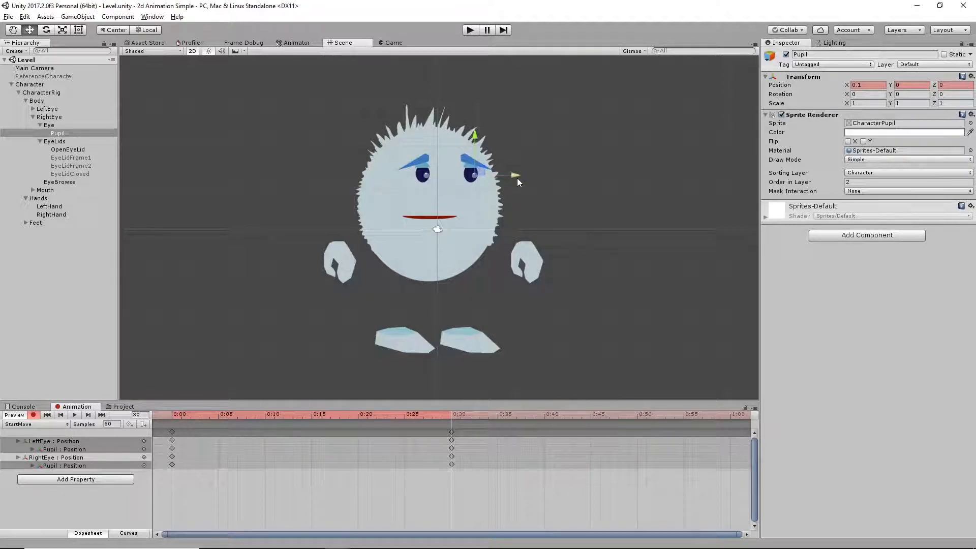
click(43, 190)
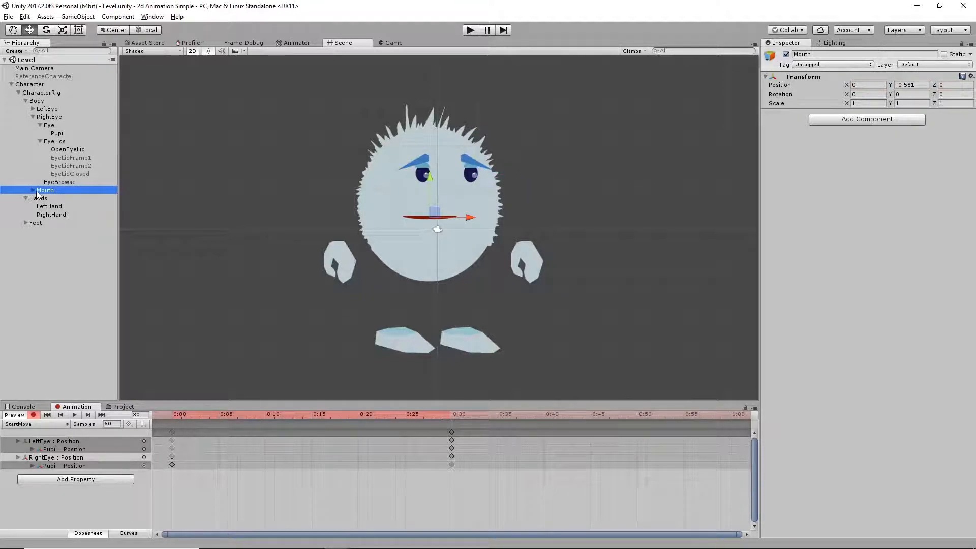
drag(474, 217, 492, 219)
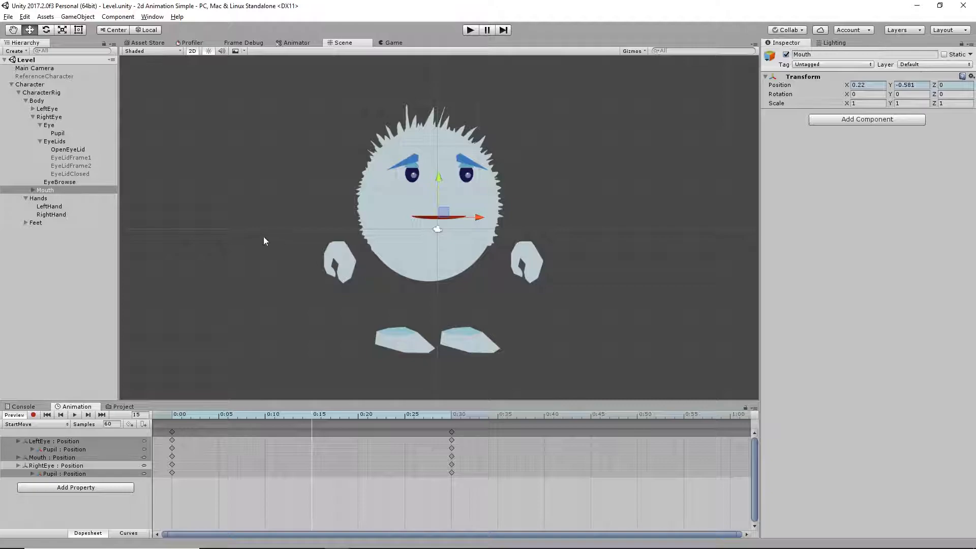
Resume keyframe recording at 0:30 and set LeftHand's X and Y scale to 1.15.
click(46, 206)
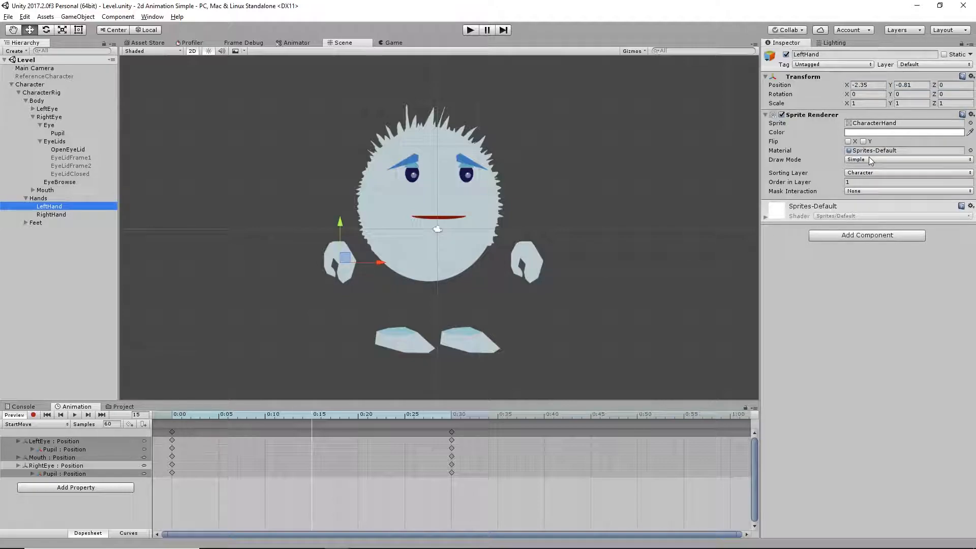
click(452, 414)
click(33, 415)
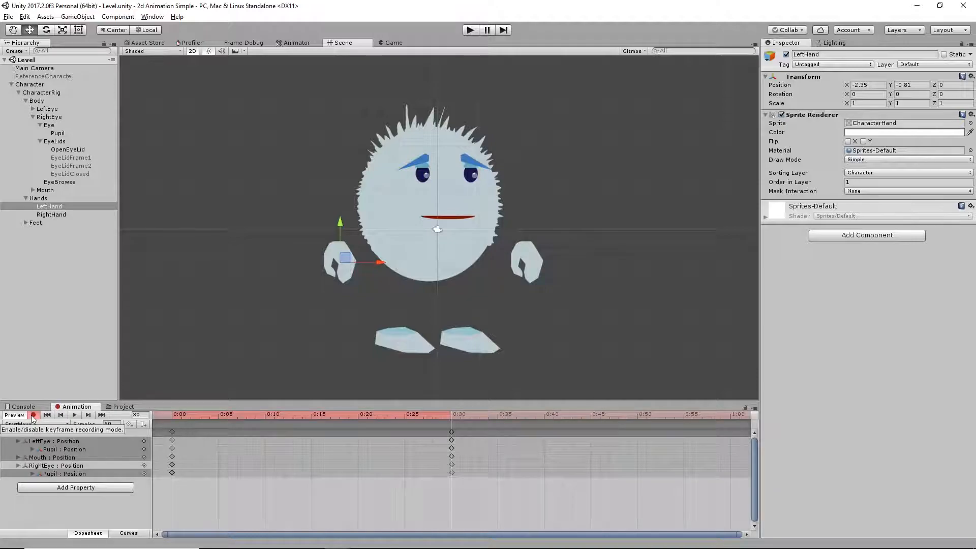
click(870, 103)
text(1.15)
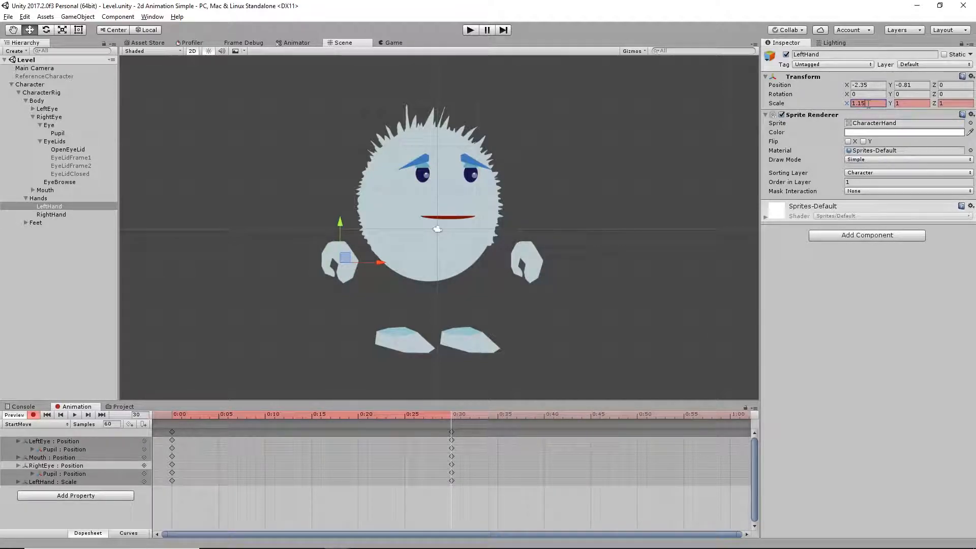
click(903, 103)
text(1.15)
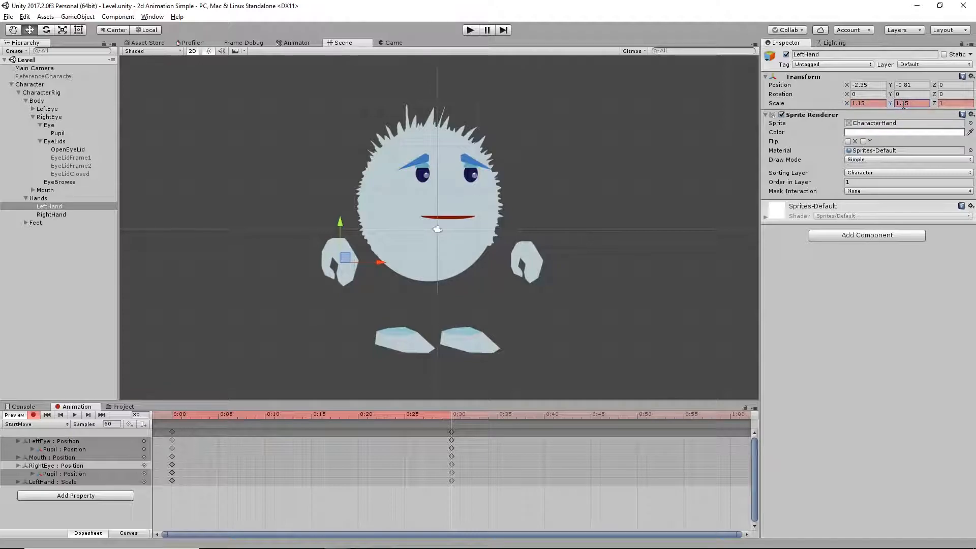
Keyframe RightHand's X and Y scale as 0.95 at 0:30.
click(51, 214)
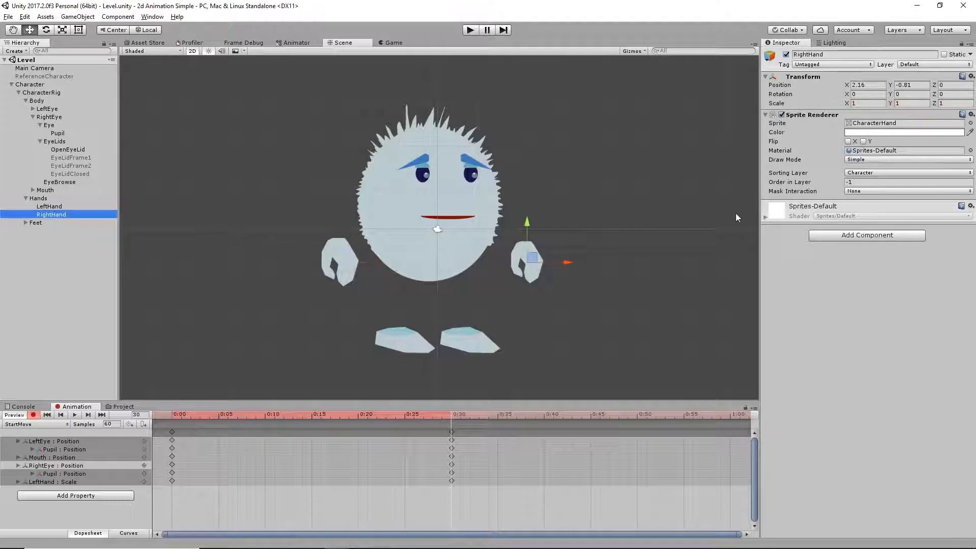
click(859, 103)
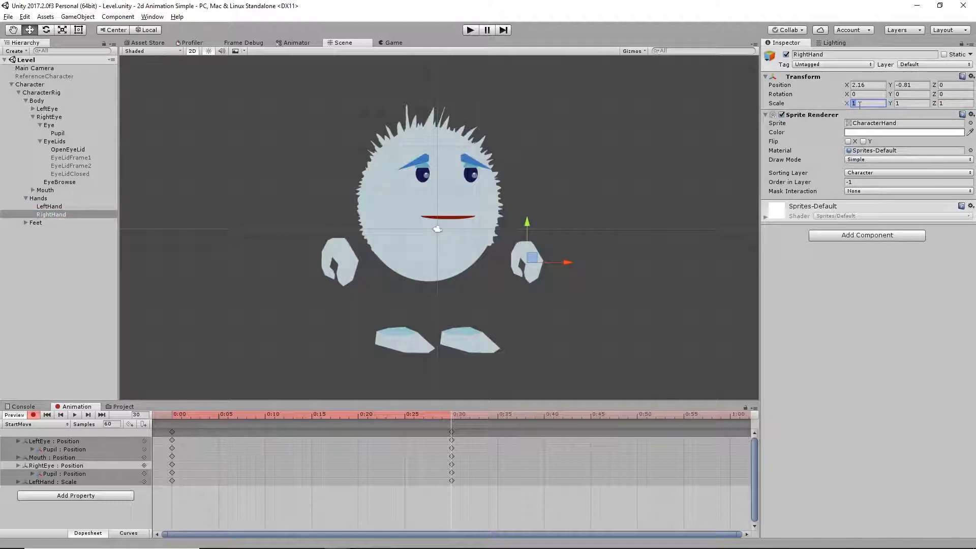
text(.95)
key(Tab)
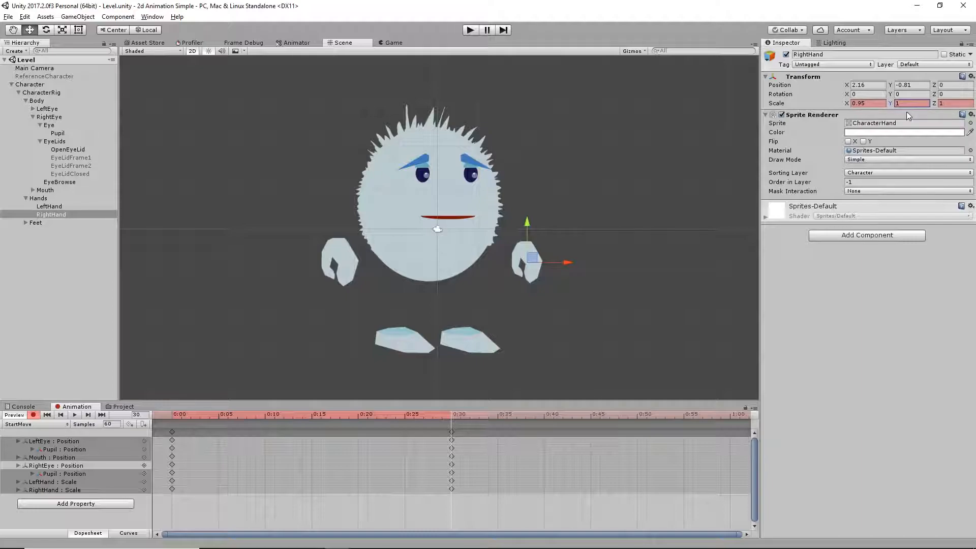
text(0.93)
Expand the Feet group and keyframe LeftFoot with an X scale of 1.15, enlarging its Y scale to match.
click(25, 222)
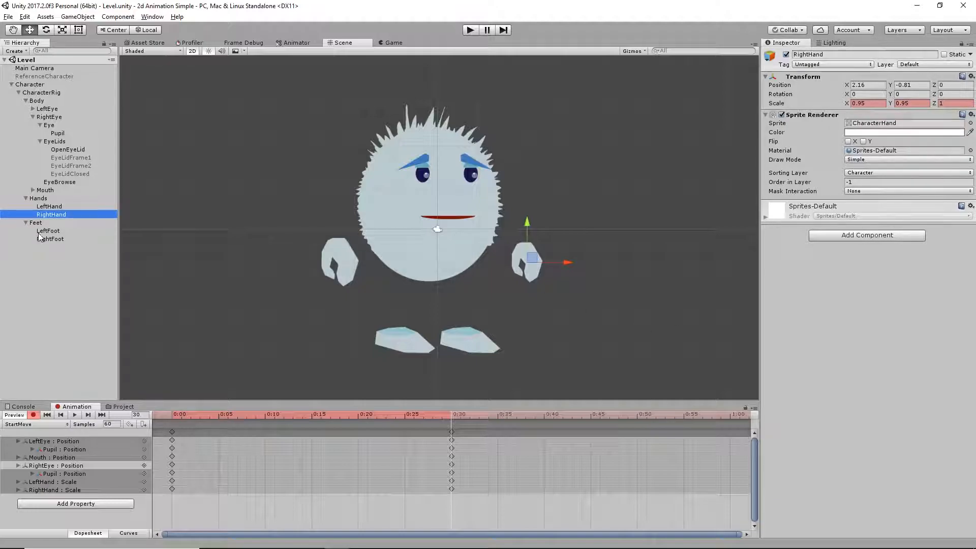
click(43, 231)
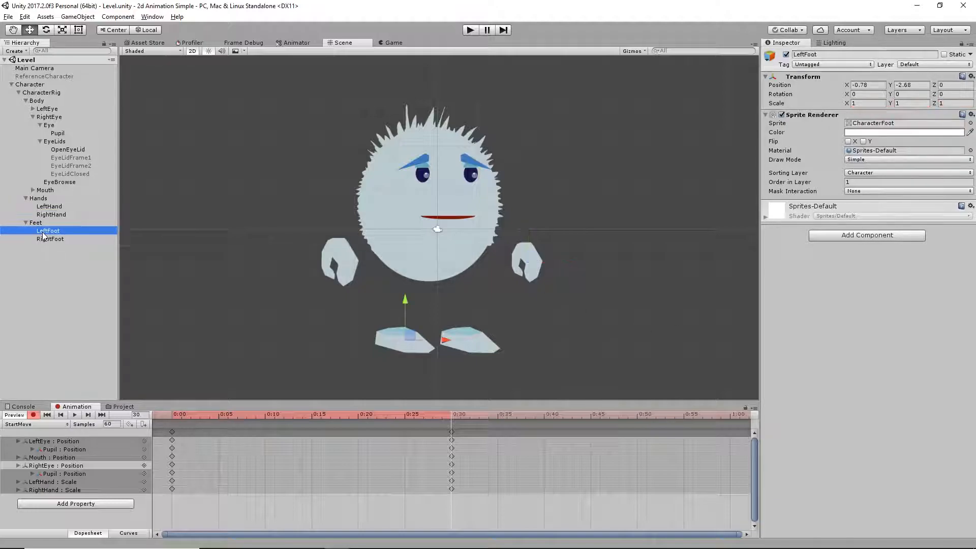
click(866, 104)
text(1.15)
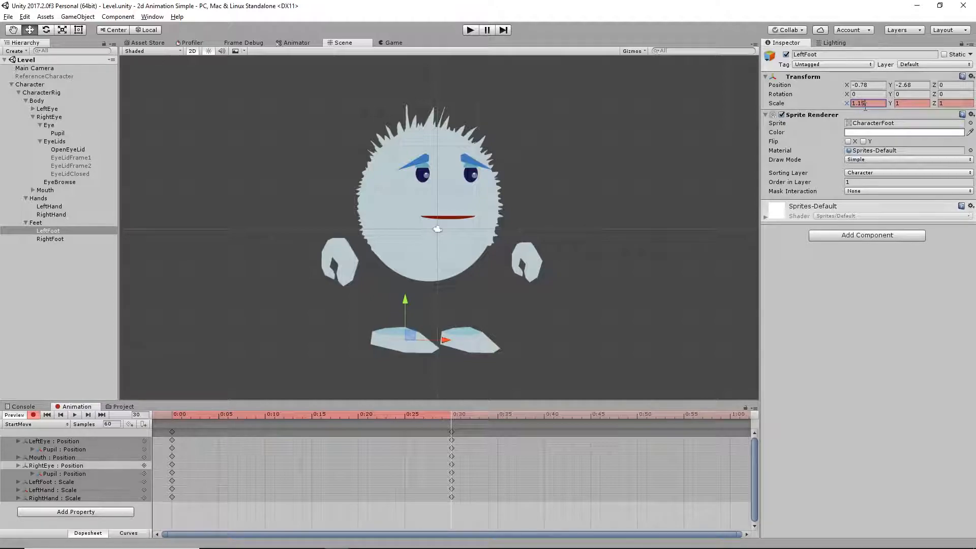
click(906, 103)
Keyframe RightFoot's X and Y scale as 0.95 at 0:30.
click(69, 239)
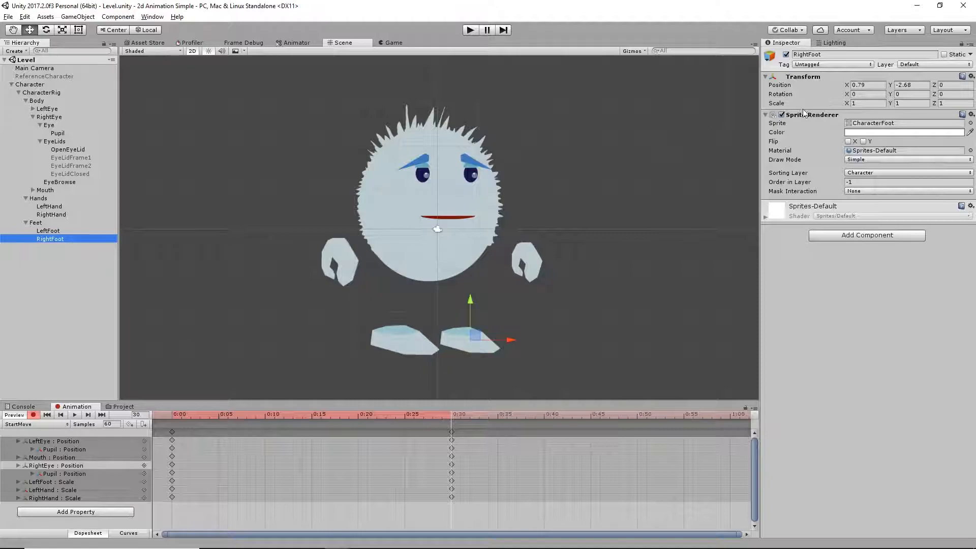
click(864, 103)
text(.95)
click(909, 103)
text(.)
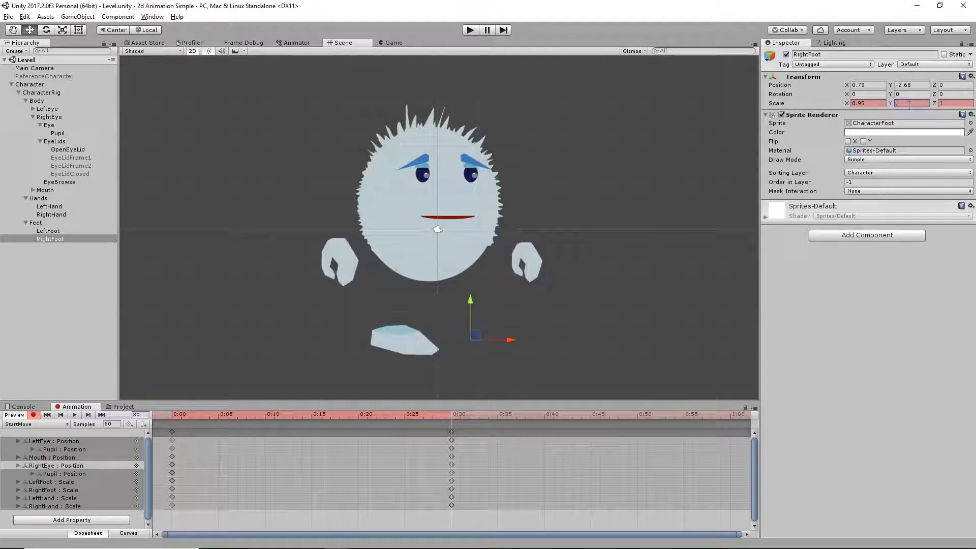
text(95)
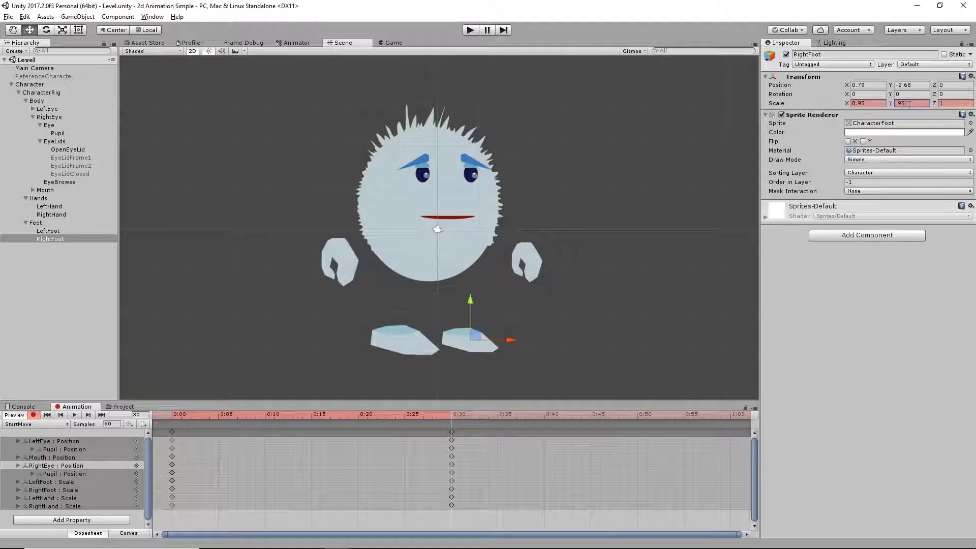
Play back the StartMove animation, stop it, and resume keyframe recording at 0:30 with LeftHand selected.
click(72, 416)
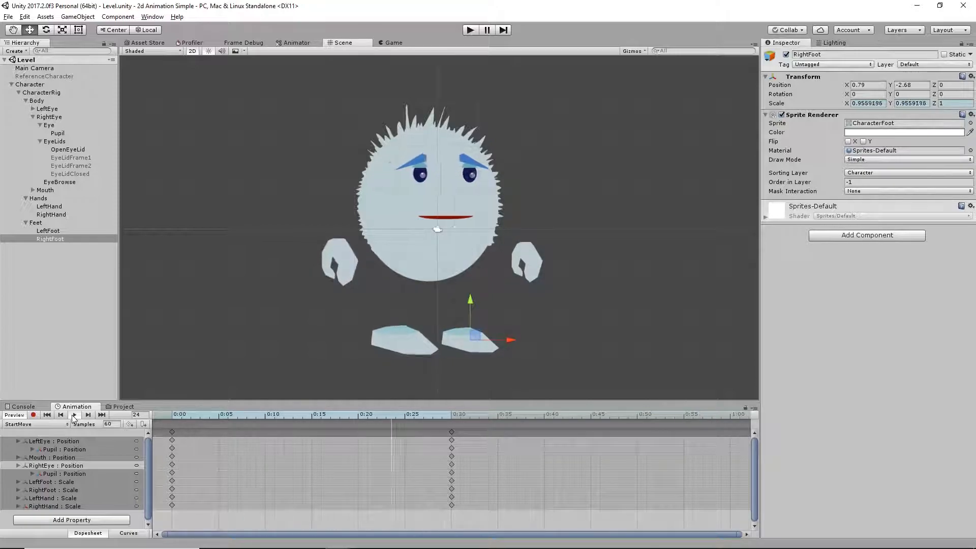
click(71, 416)
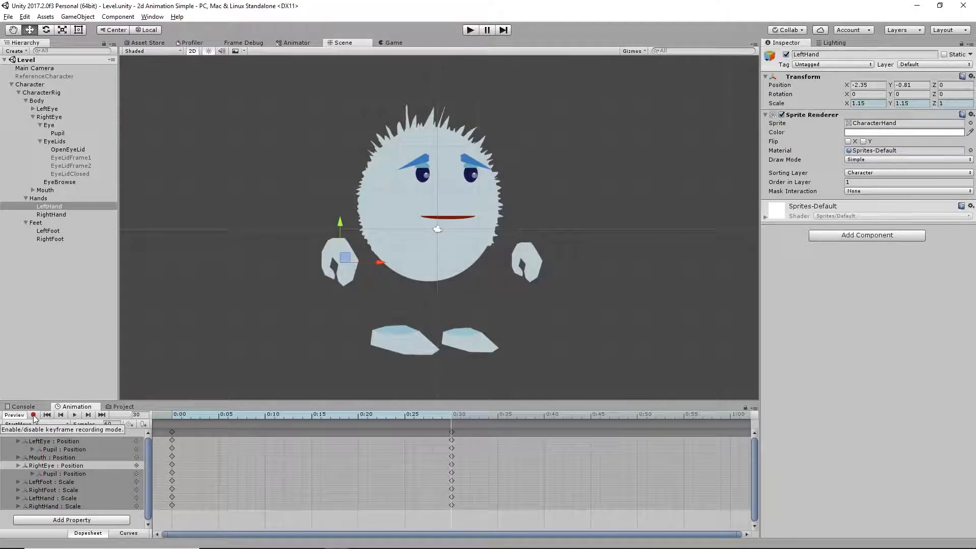
click(34, 416)
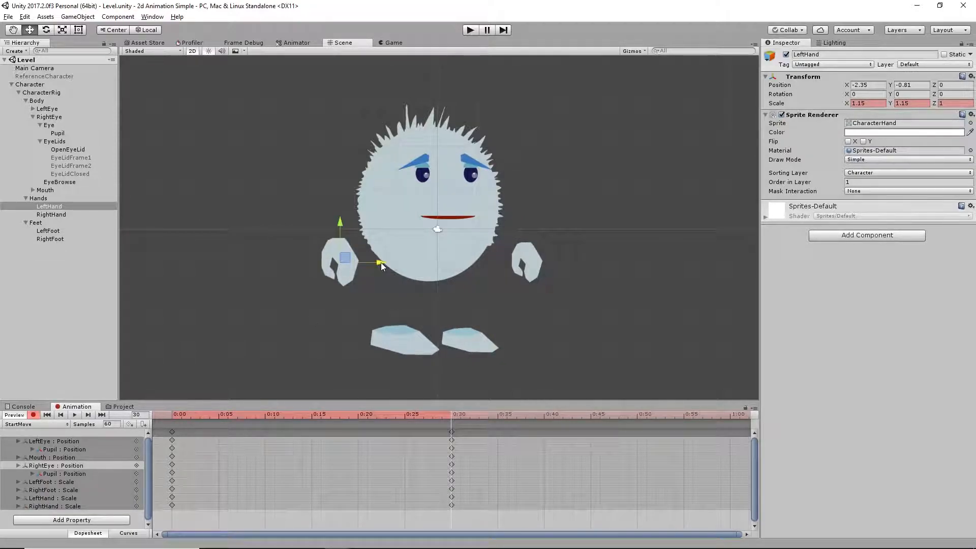
Keyframe the hands closer to the body at 0:30, with LeftHand at X about -2.24 and RightHand at X about 1.91.
drag(380, 262, 386, 263)
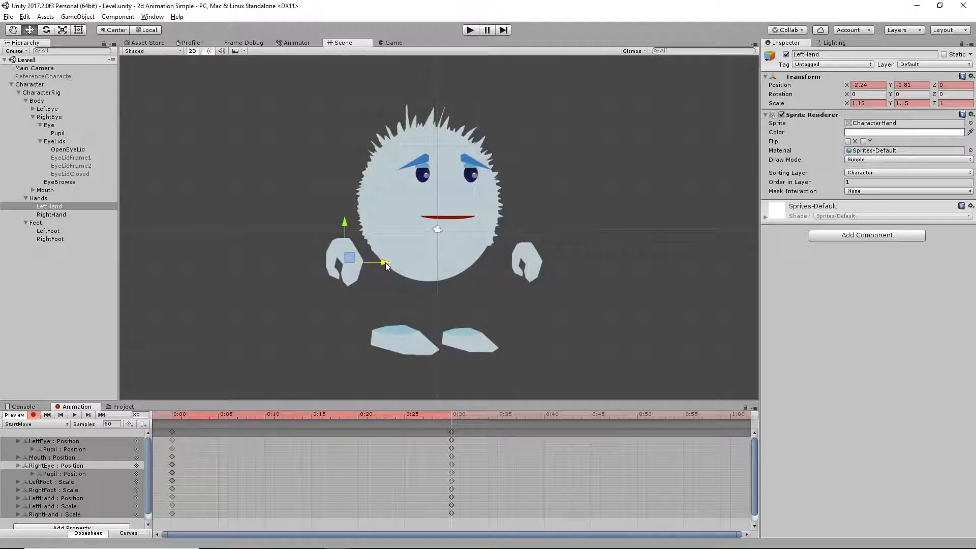
click(60, 215)
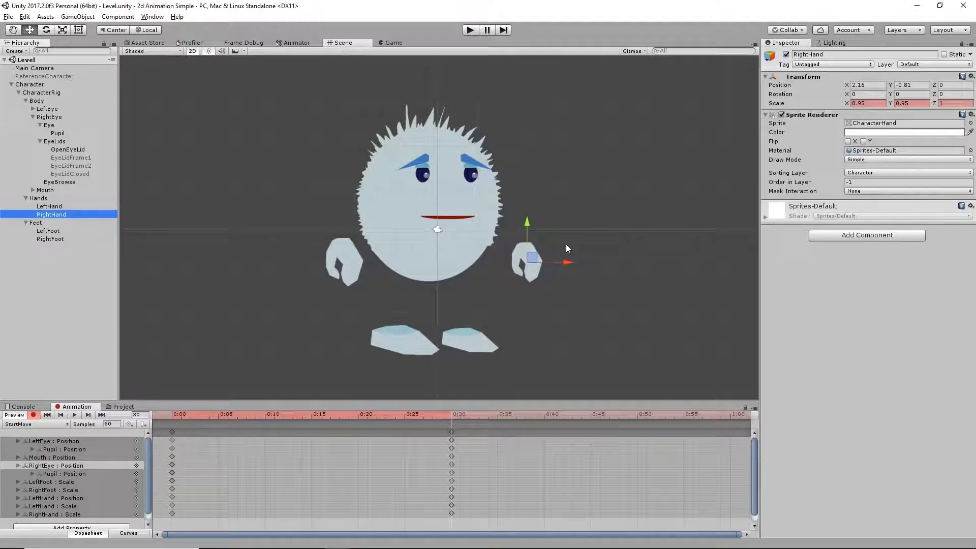
drag(566, 260, 557, 259)
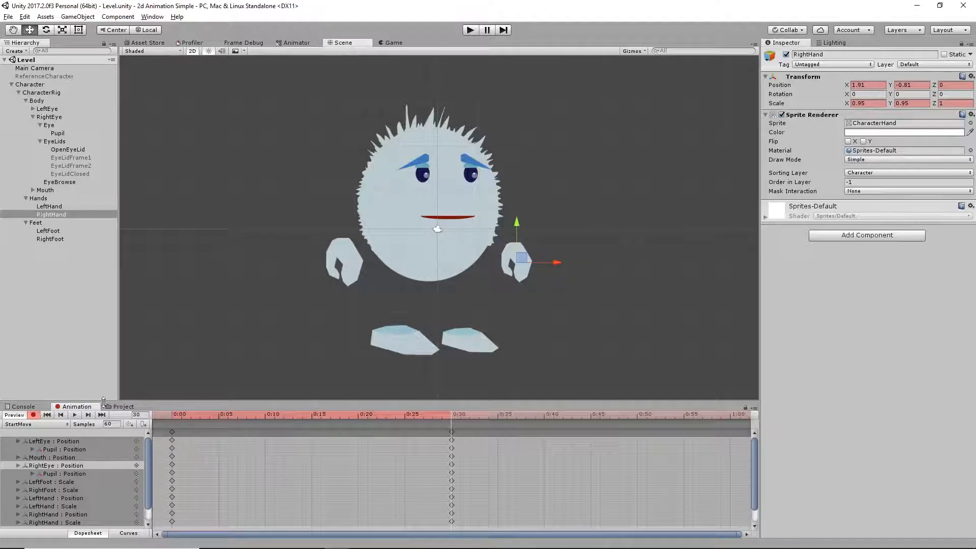
Keyframe LeftFoot at X about -0.69 and RightFoot at X about 0.72 at 0:30, and play back StartMove with recording off.
click(53, 233)
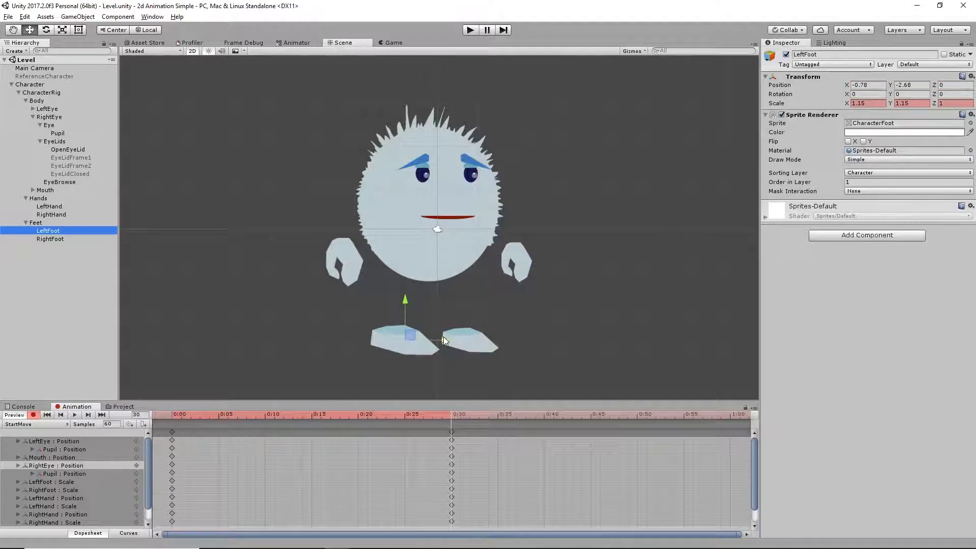
drag(444, 338, 448, 338)
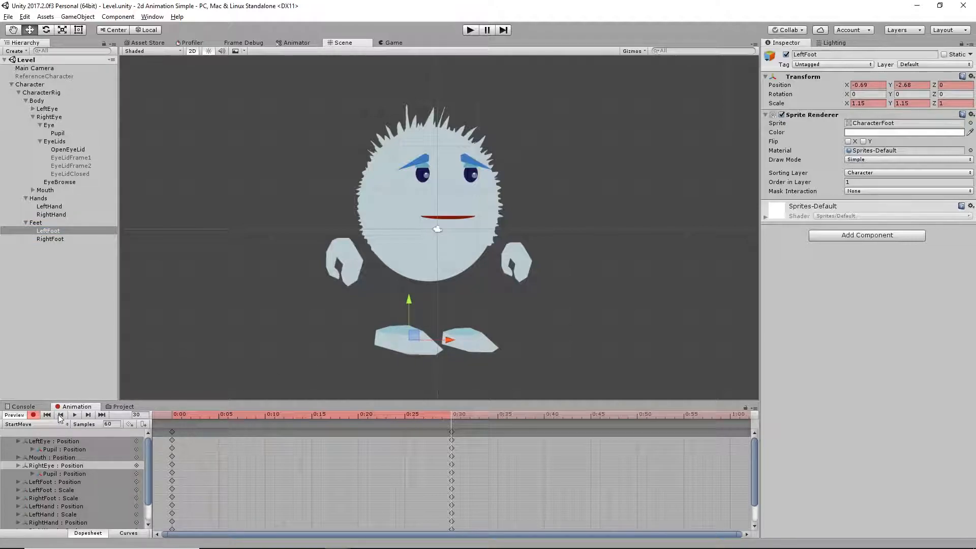
click(51, 239)
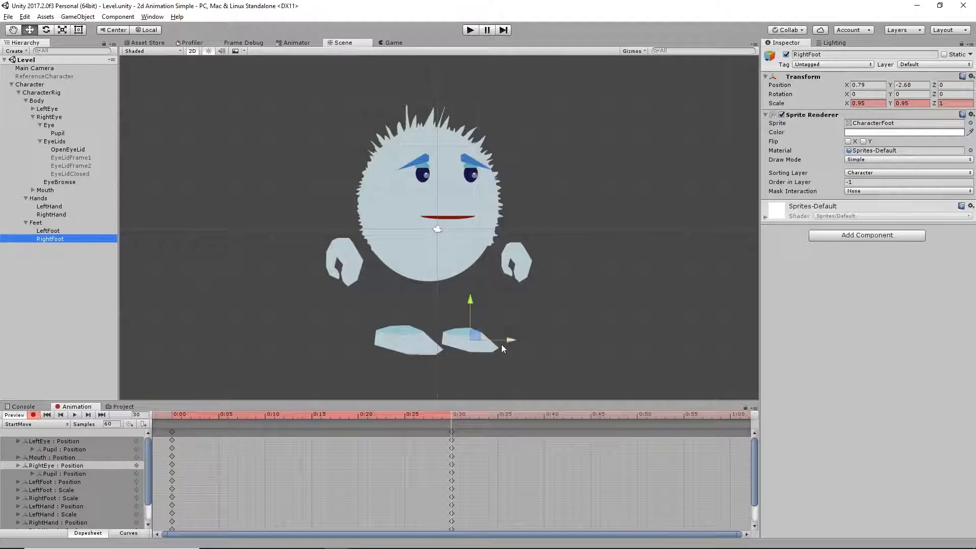
drag(514, 340, 511, 340)
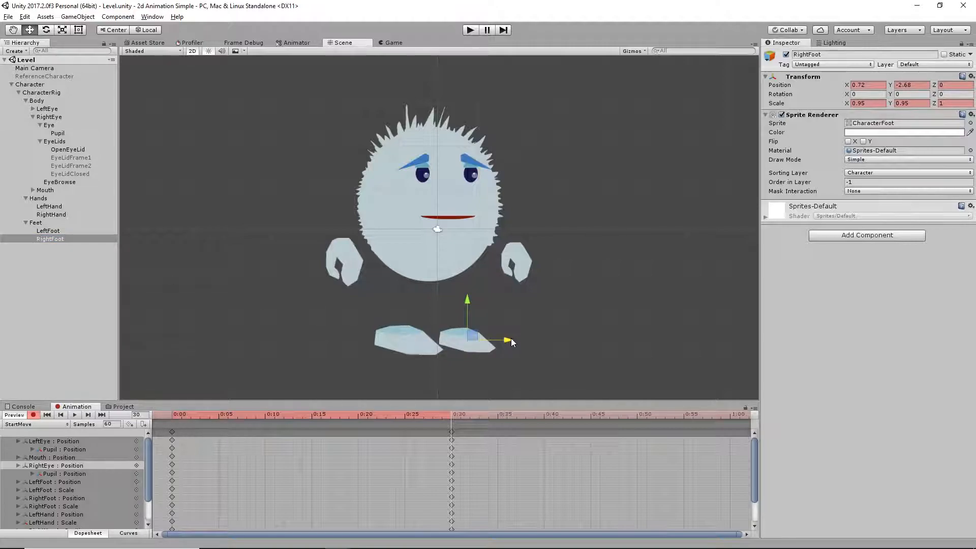
click(33, 415)
click(73, 415)
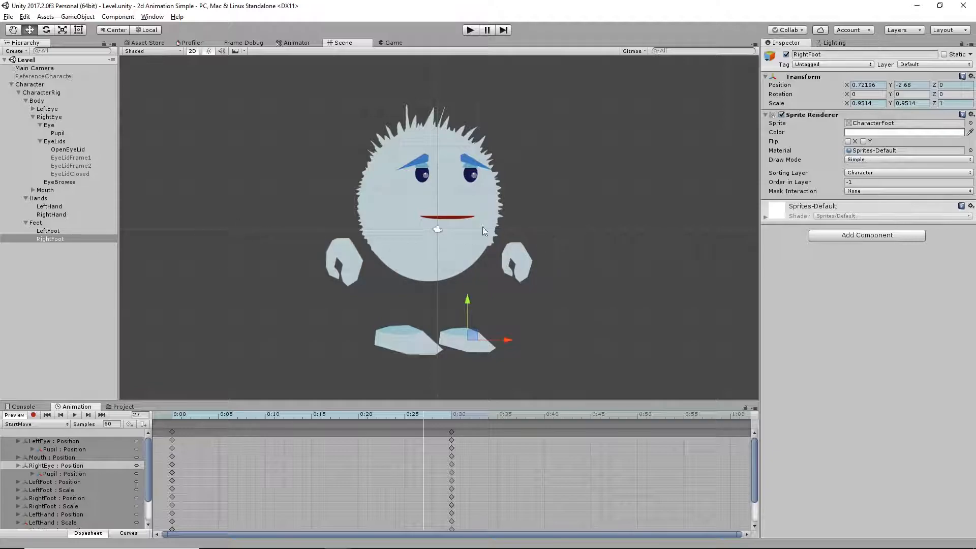
Tint the LeftHand and RightHand sprites pale lavender, about E9E5FF.
click(54, 207)
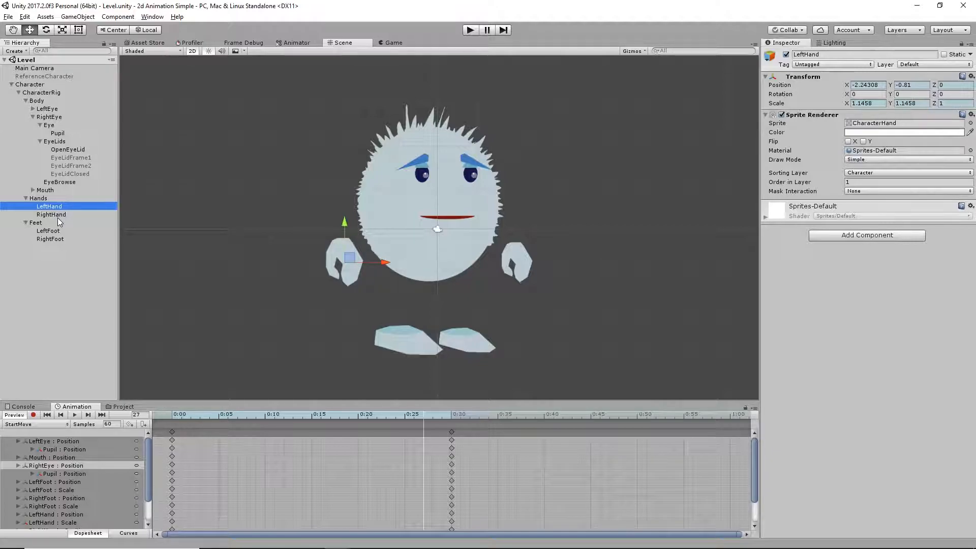
ctrl+click(58, 216)
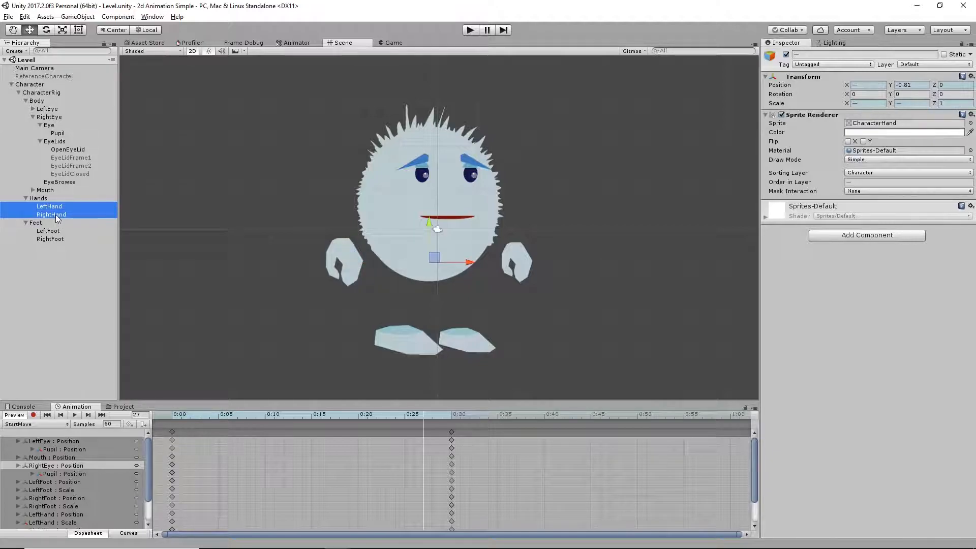
click(894, 132)
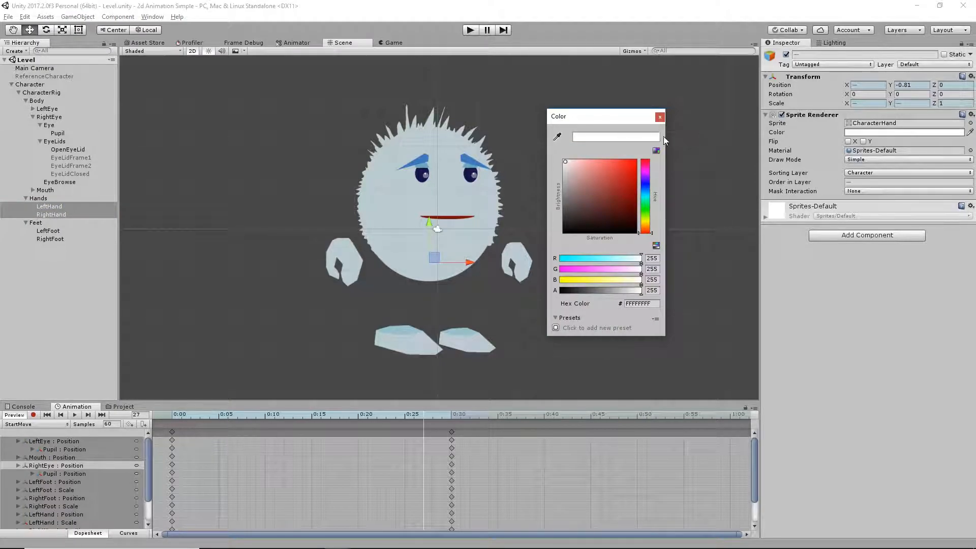
click(647, 182)
drag(569, 160, 573, 157)
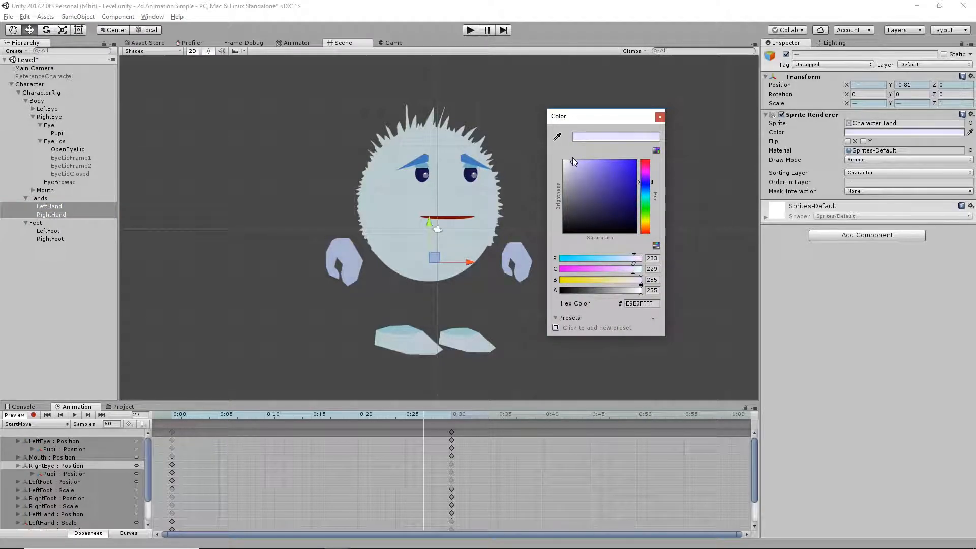
click(660, 117)
Select all of the StartMove clip's keyframes at 0:30 for copying.
drag(337, 416, 452, 415)
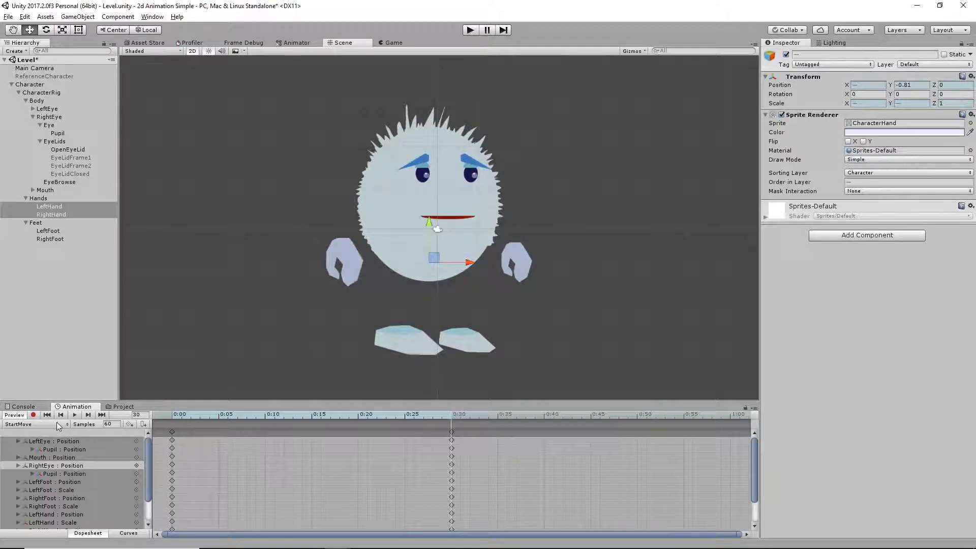
click(16, 425)
click(16, 425)
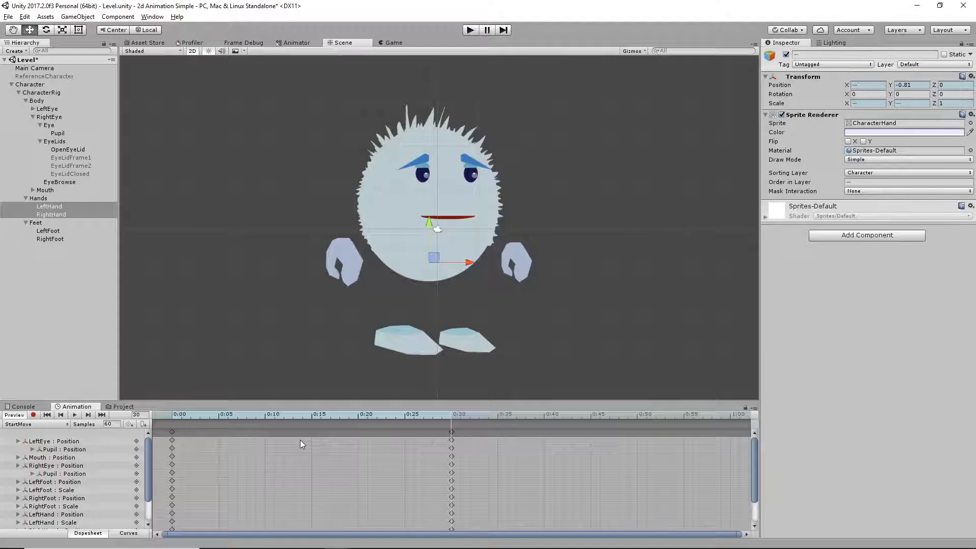
drag(430, 415, 451, 416)
drag(443, 439, 522, 516)
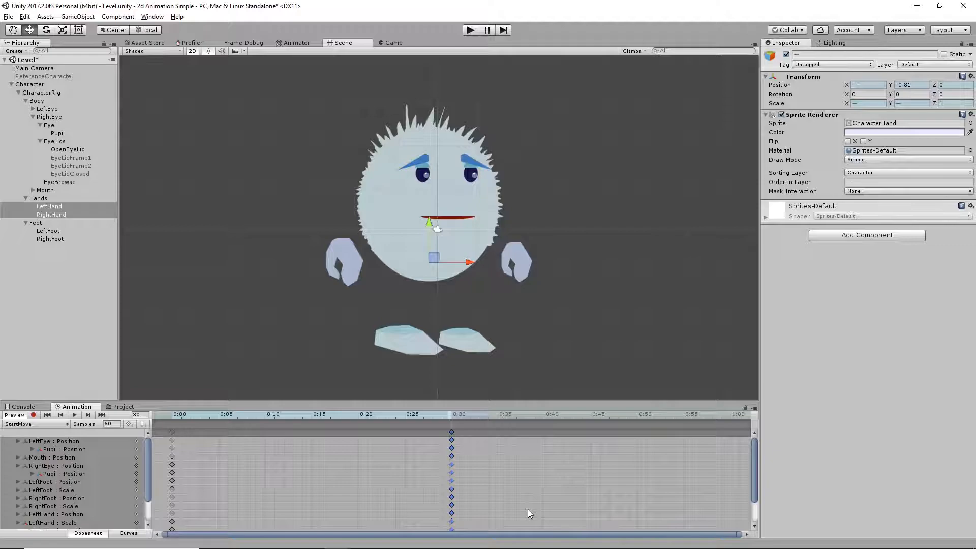
Switch to the Move clip, enable keyframe recording and paste the copied StartMove pose at 0:00.
click(52, 423)
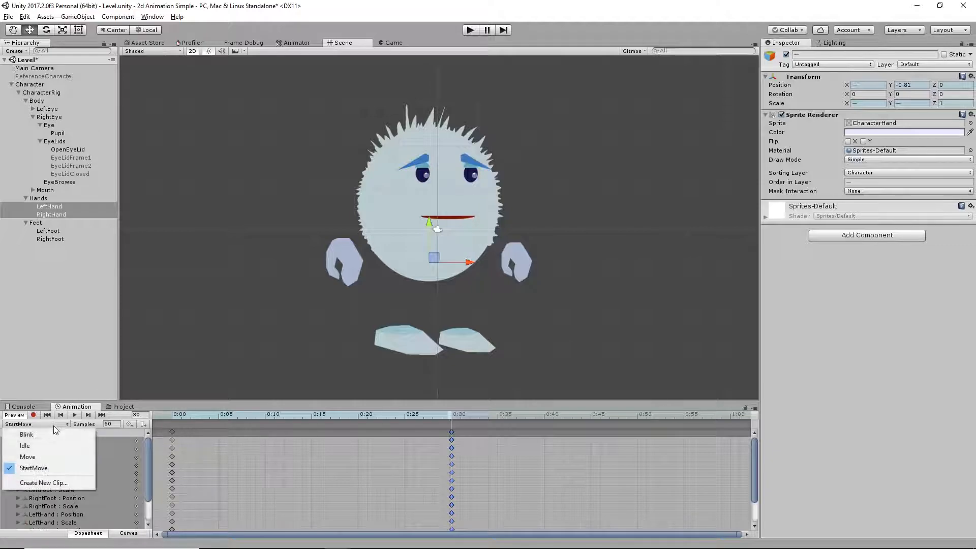
click(28, 457)
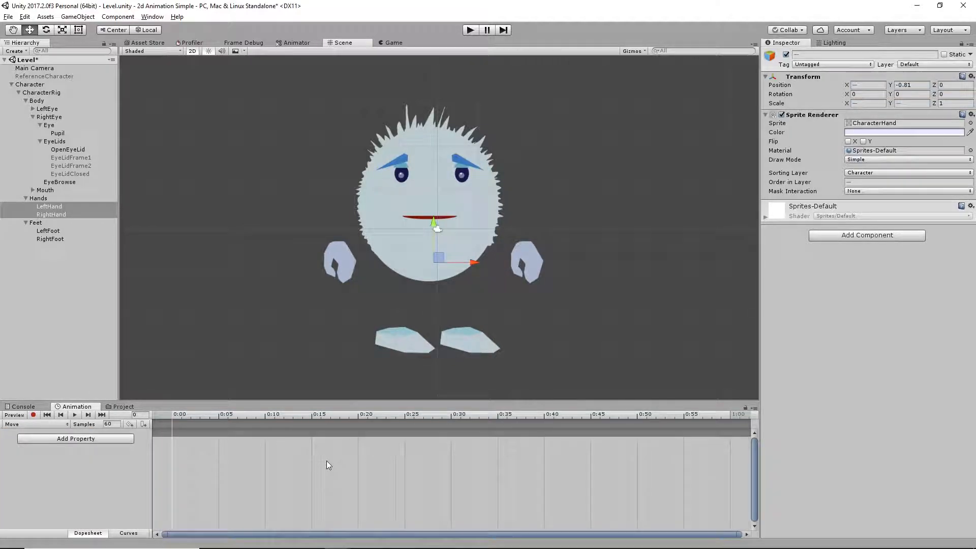
click(34, 415)
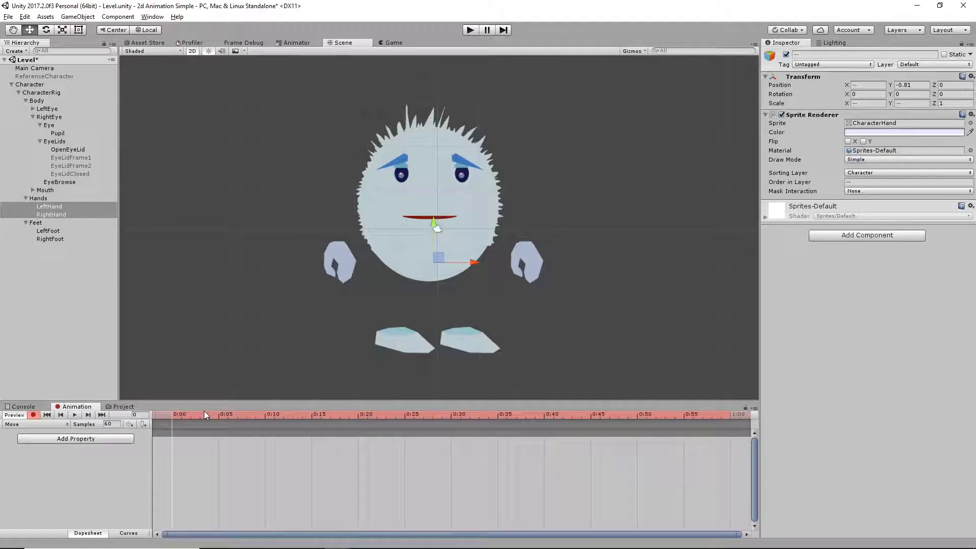
key(ctrl+v)
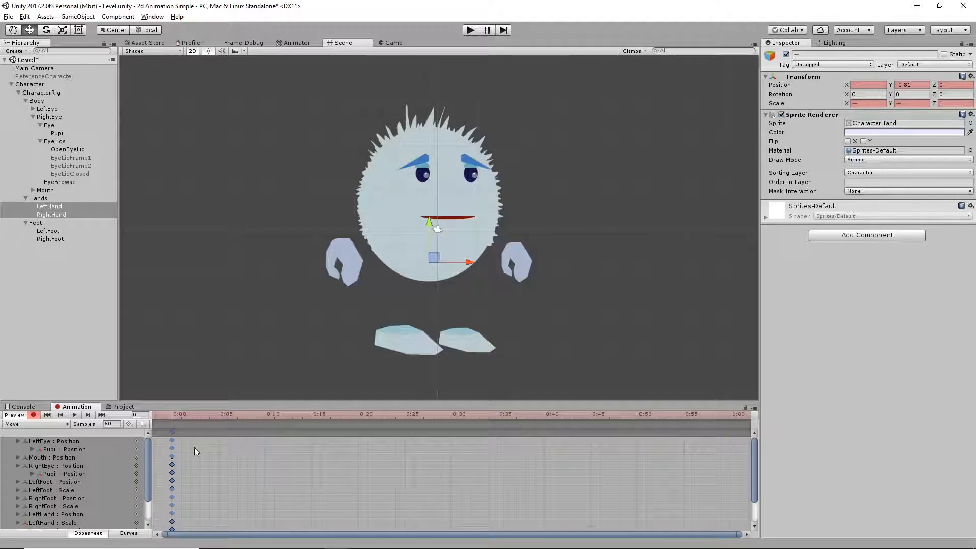
At 0:05 of the Move clip, bring LeftHand to X about -0.15 and RightHand to X about -0.12.
click(219, 414)
click(66, 207)
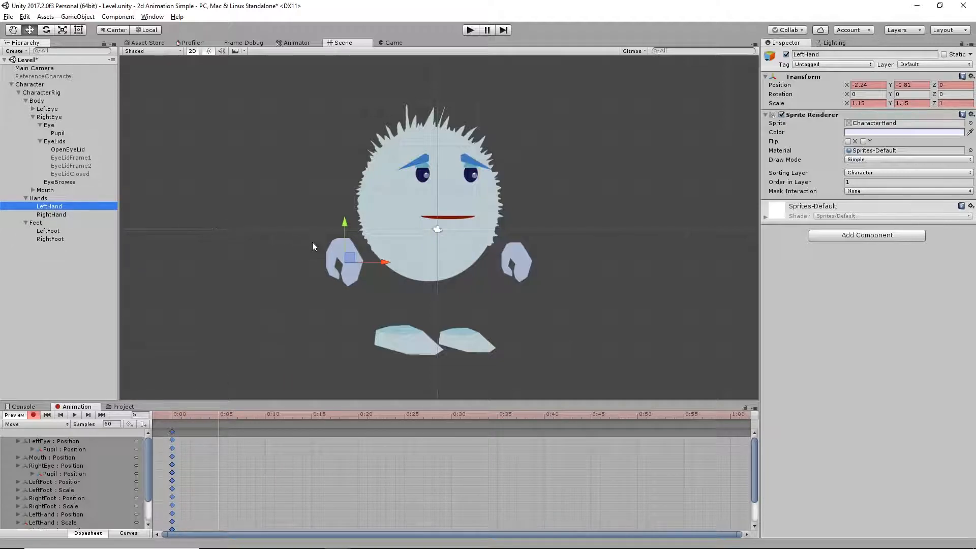
drag(384, 262, 470, 260)
click(60, 214)
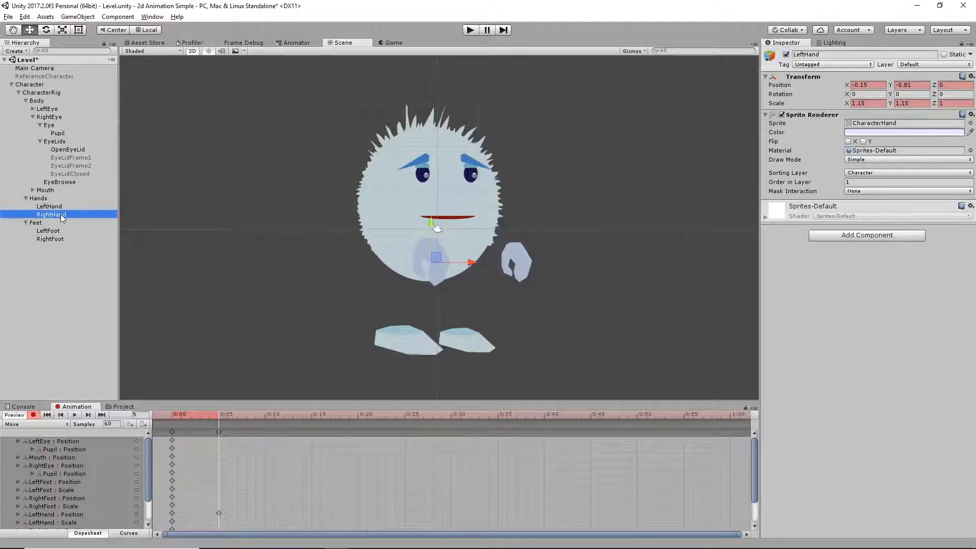
drag(559, 260, 478, 260)
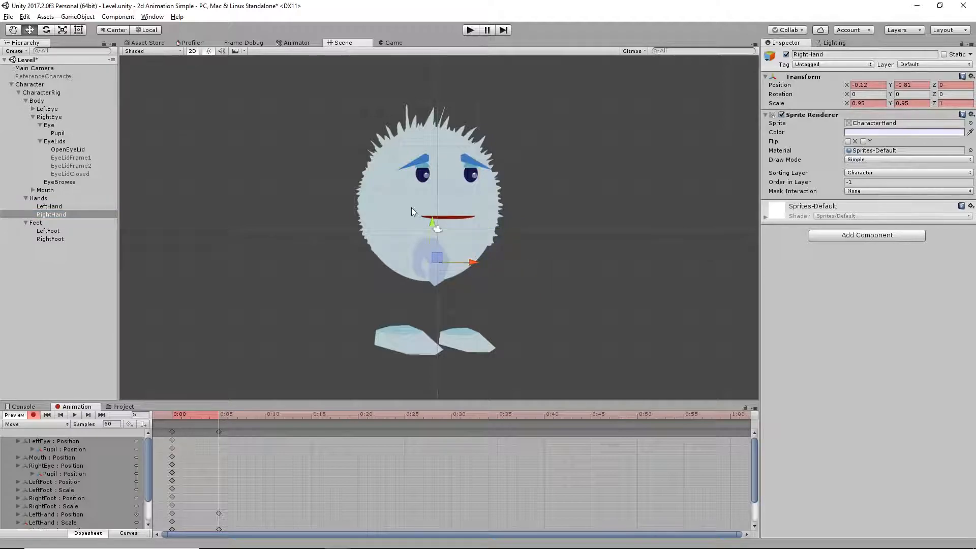
Lower RightHand slightly and raise LeftHand to Y about -0.5 at 0:05.
drag(434, 226, 435, 235)
click(50, 207)
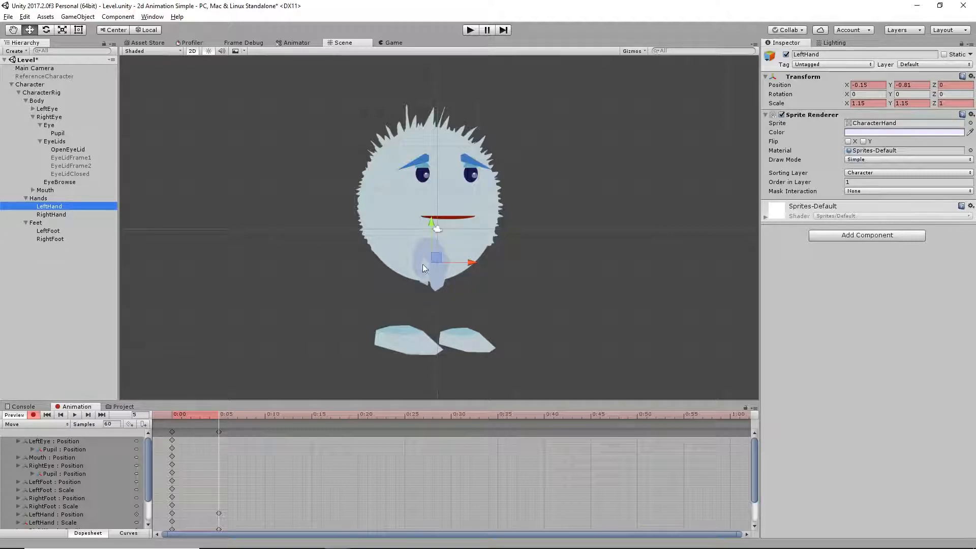
drag(432, 225, 431, 211)
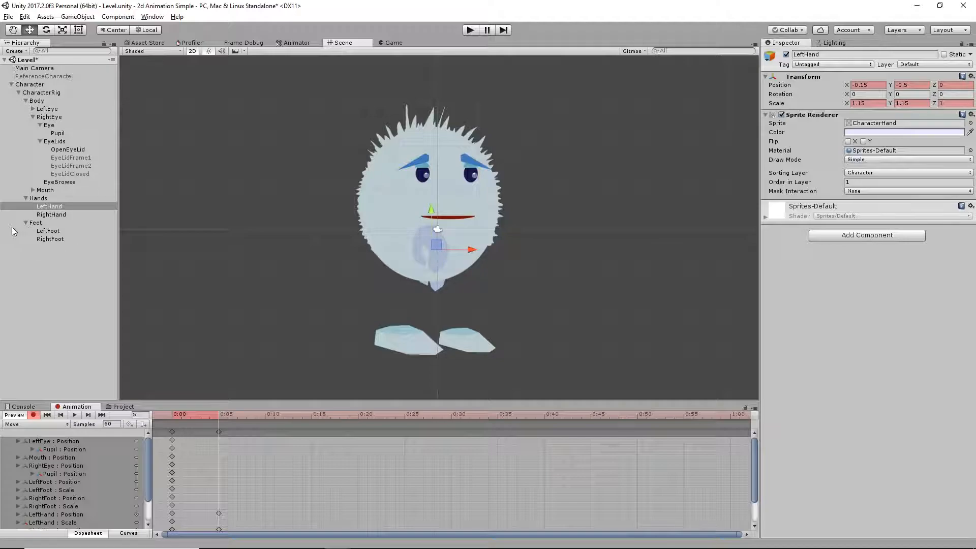
At 0:05, move LeftFoot to X 0 and RightFoot to X about -0.01, and lift LeftFoot to Y about -2.32.
click(53, 231)
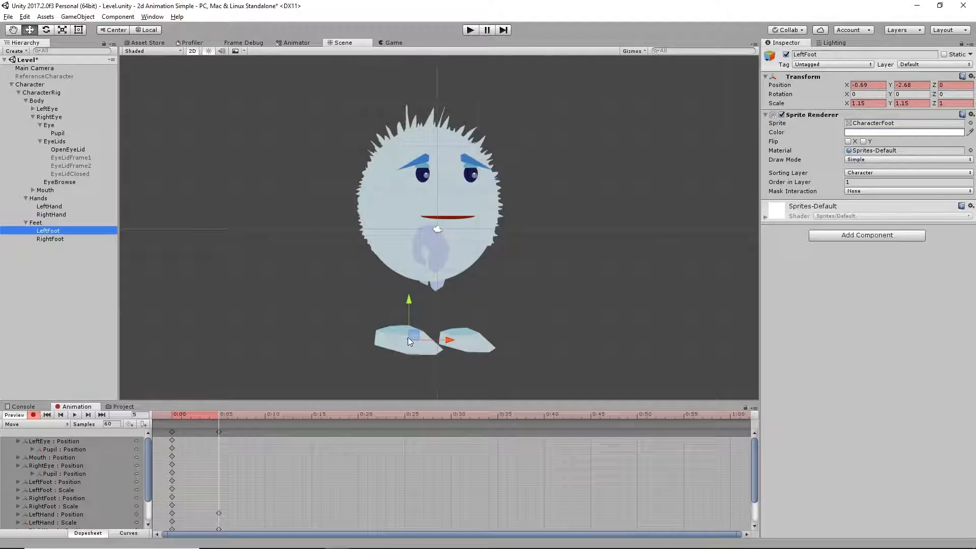
drag(448, 339, 475, 339)
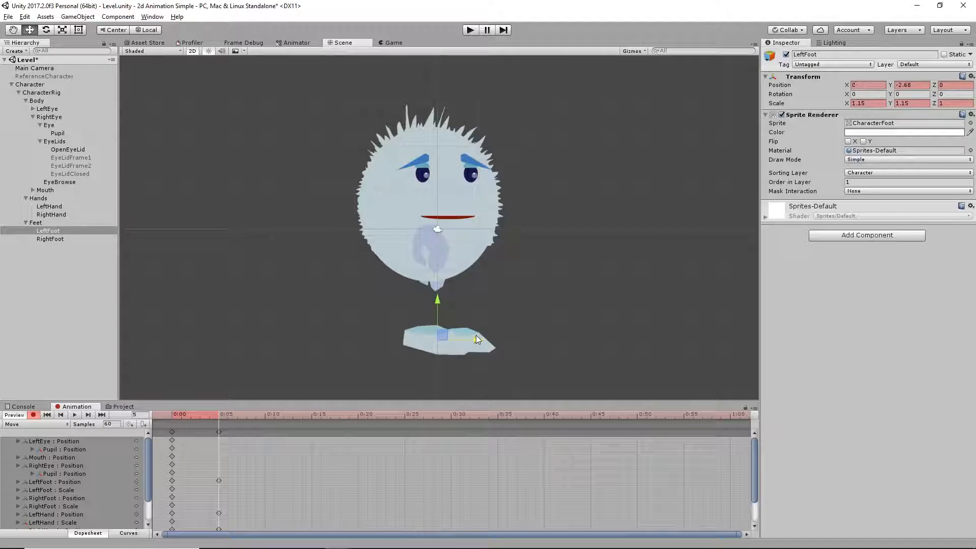
click(63, 240)
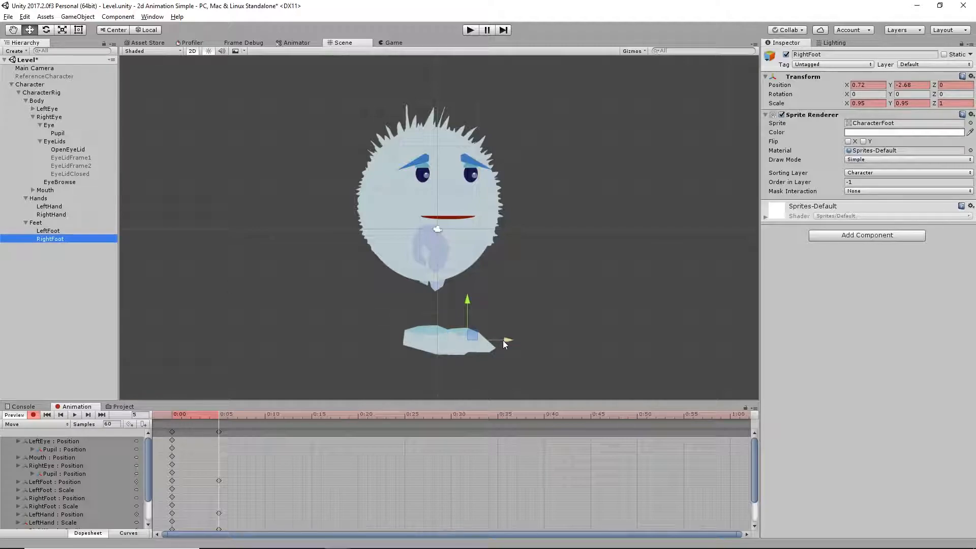
drag(510, 338, 481, 342)
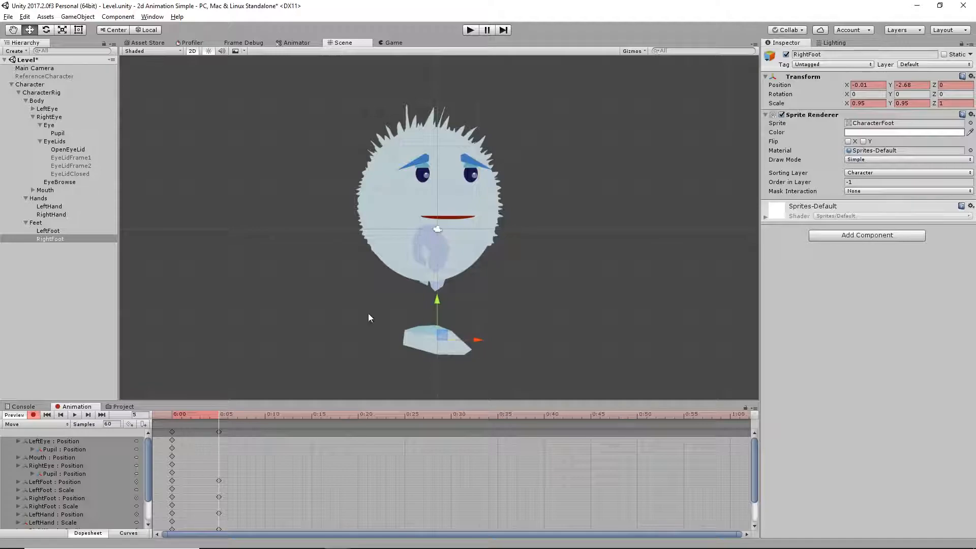
click(48, 231)
drag(437, 292, 437, 286)
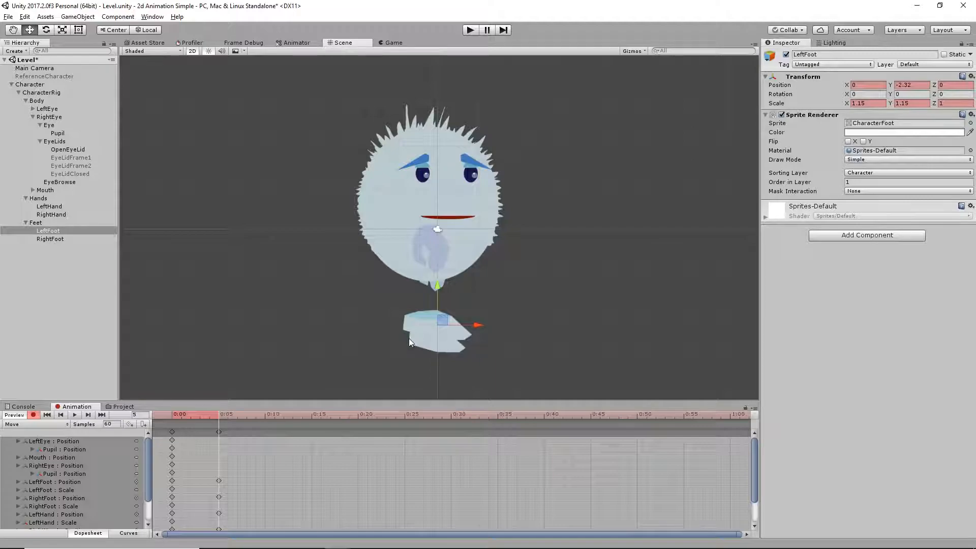
Duplicate the Move clip's starting pose at 0:10 by adding keyframes for all animated properties.
click(265, 419)
double_click(264, 431)
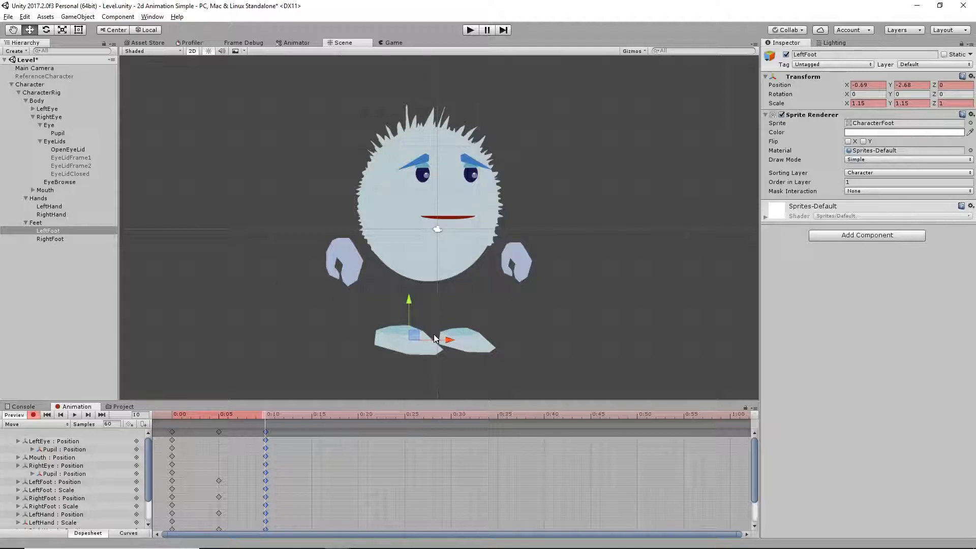
drag(446, 339, 508, 346)
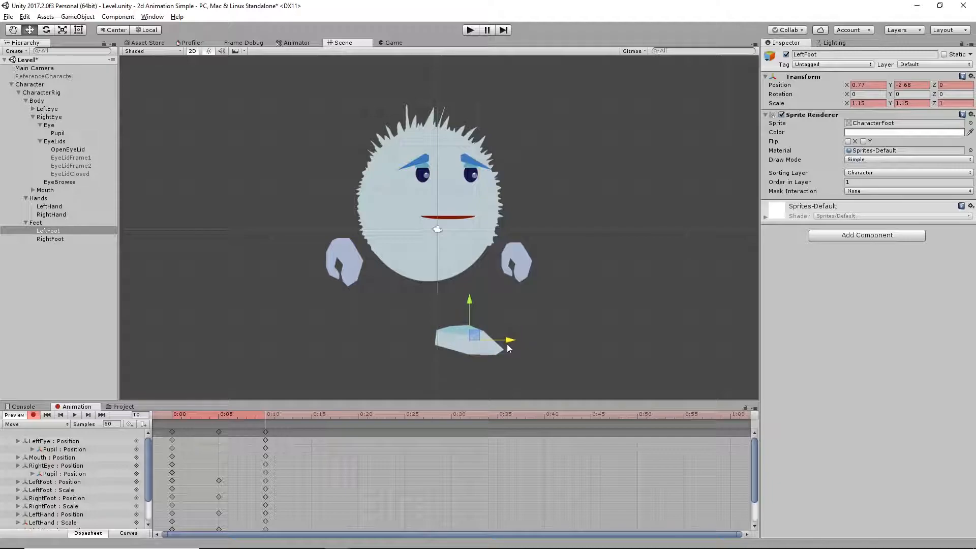
key(ctrl+z)
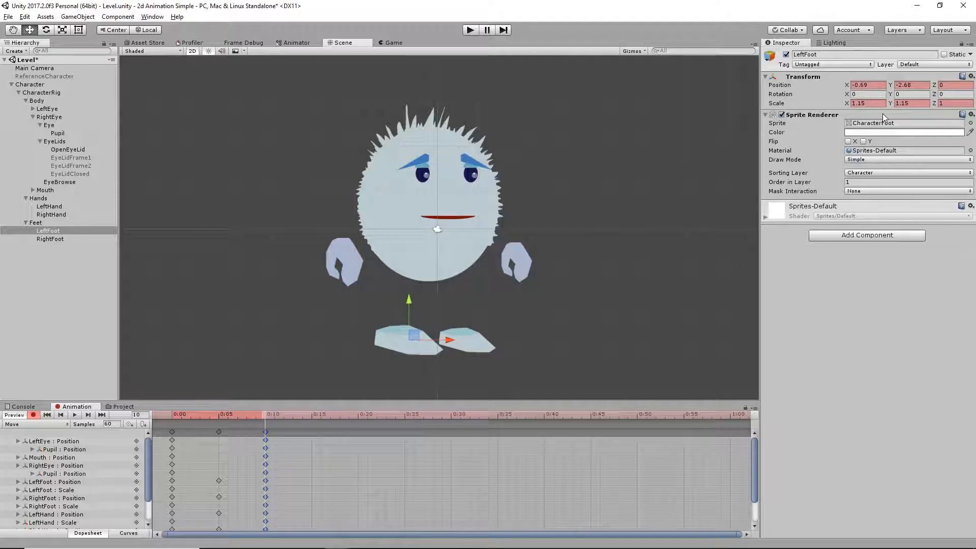
drag(447, 337, 477, 332)
key(ctrl+z)
At 0:10 of the Move clip, swap the feet by setting LeftFoot's X position to 0.72 and RightFoot's to -0.69.
click(45, 239)
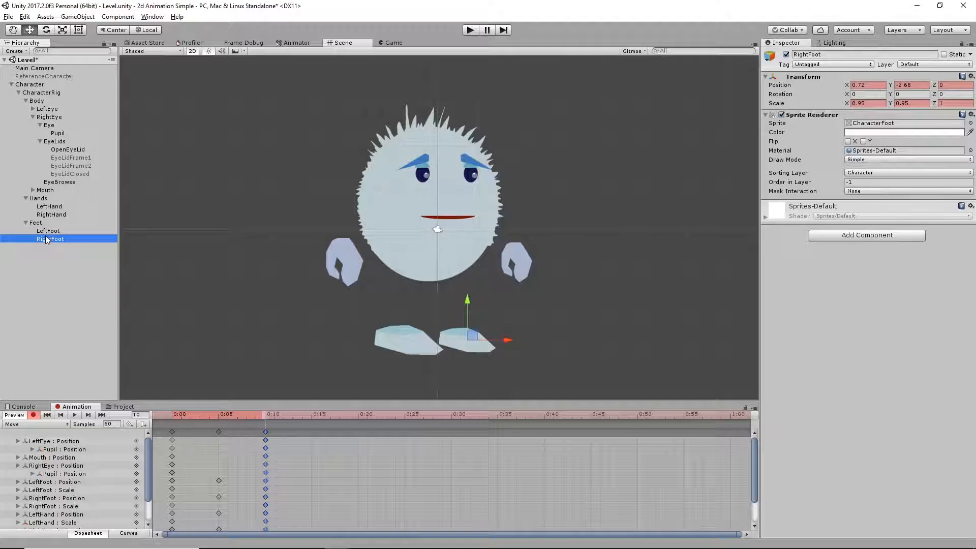
click(50, 231)
click(51, 239)
click(866, 86)
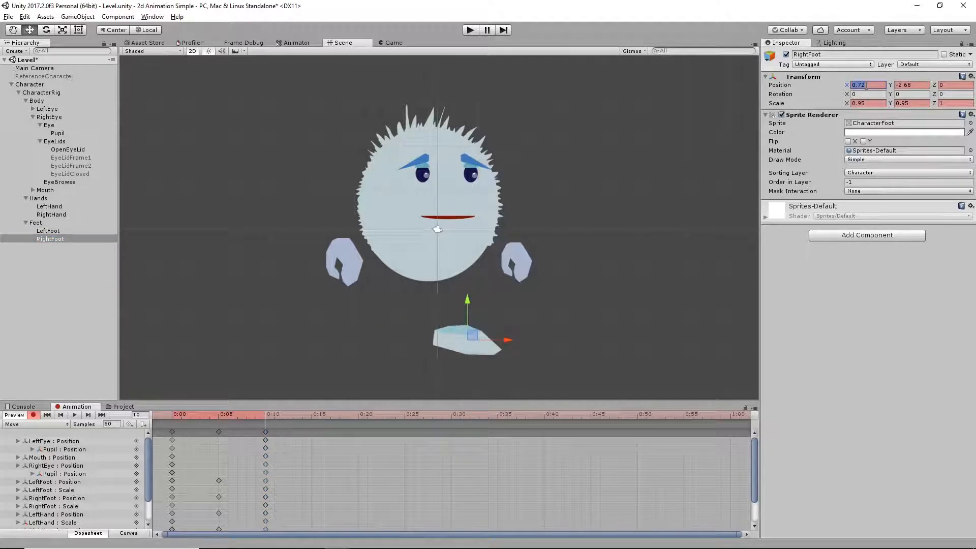
text(-)
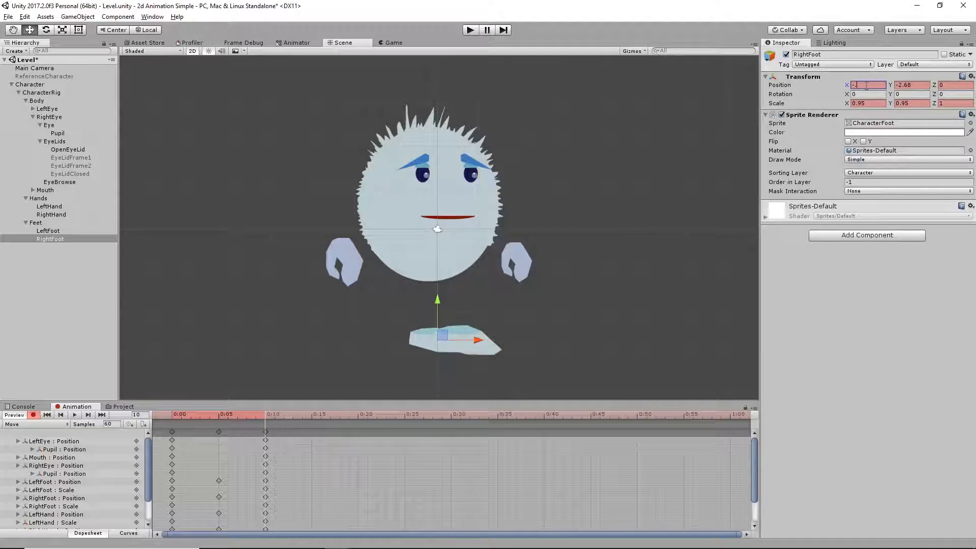
text(0.69)
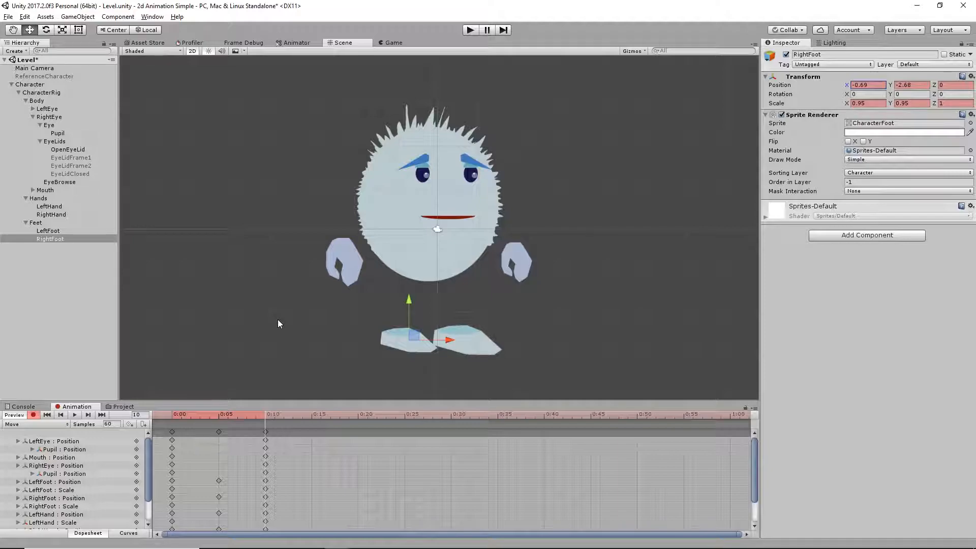
Swap the hands at 0:10 by setting LeftHand's X position to 1.91 and RightHand's to -2.24.
click(68, 207)
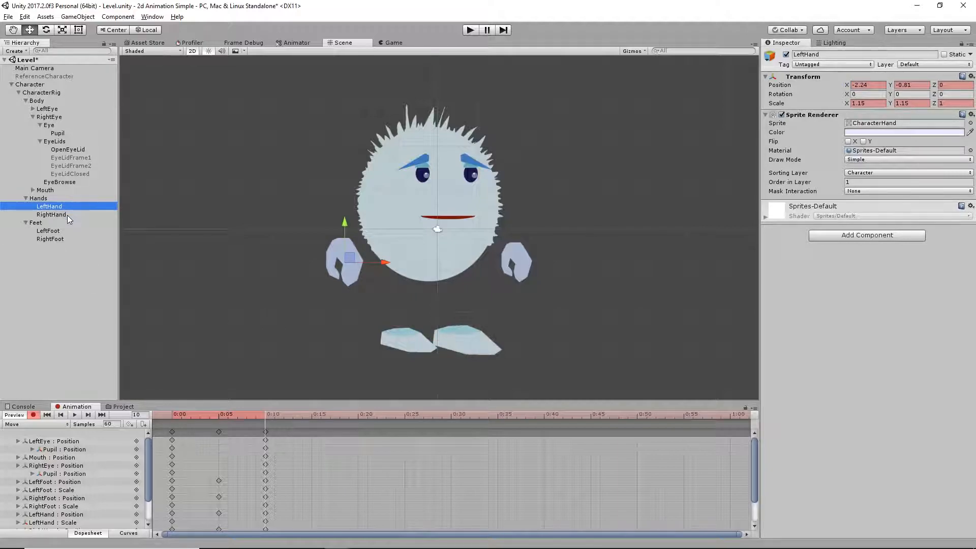
click(67, 215)
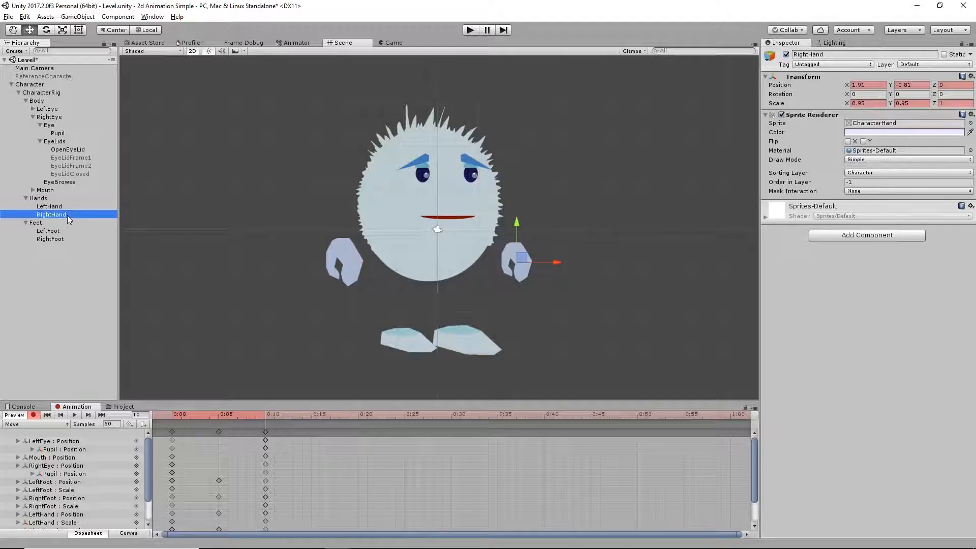
click(68, 208)
click(869, 85)
text(1.91)
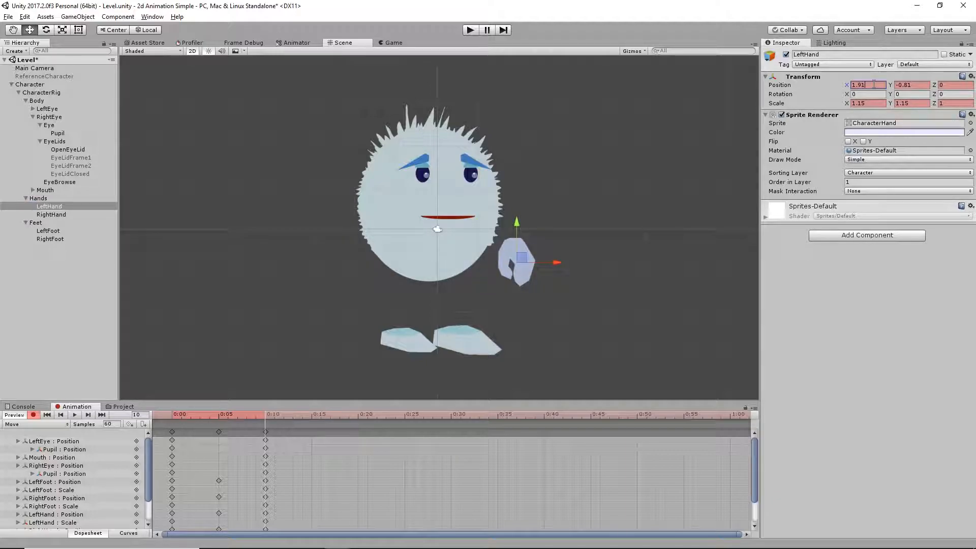
click(51, 215)
click(870, 85)
text(-2.24)
Slow the walk by moving the 0:10 keyframes to 0:20 and the 0:05 keyframes to 0:10, and play back the clip.
drag(265, 414, 160, 411)
click(73, 415)
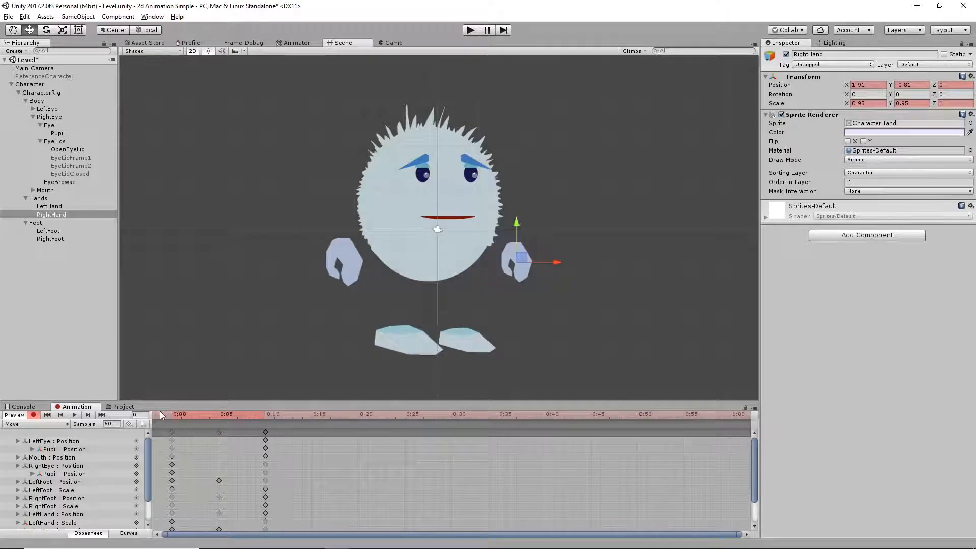
drag(226, 433, 274, 432)
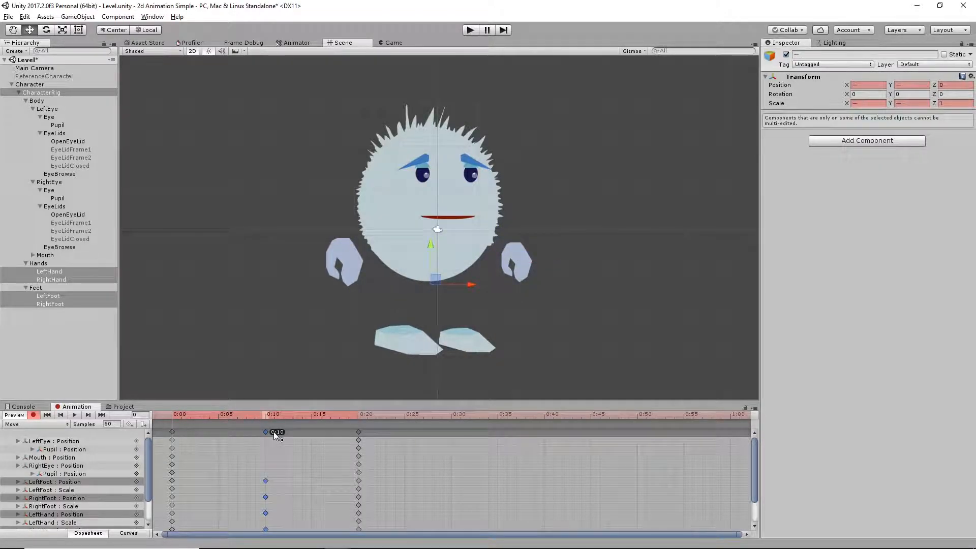
click(75, 415)
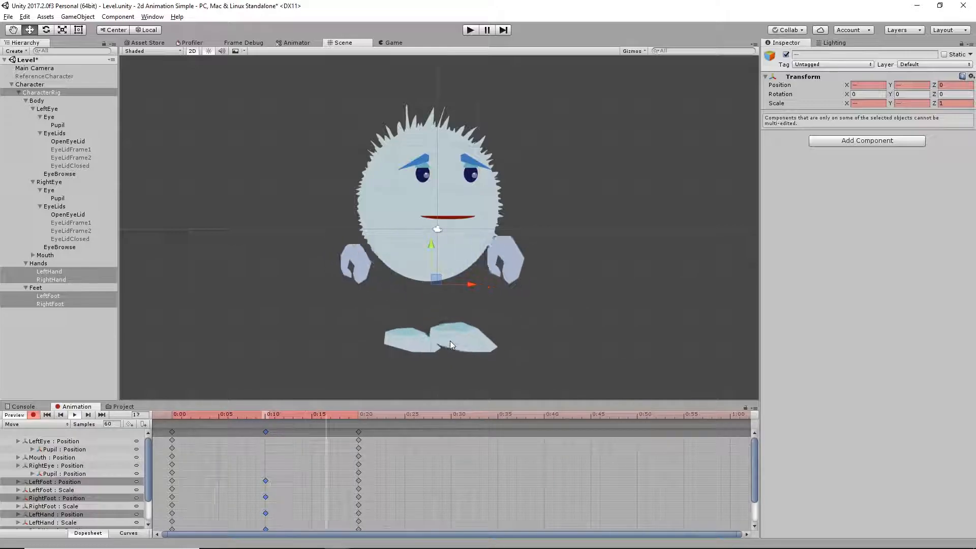
click(75, 415)
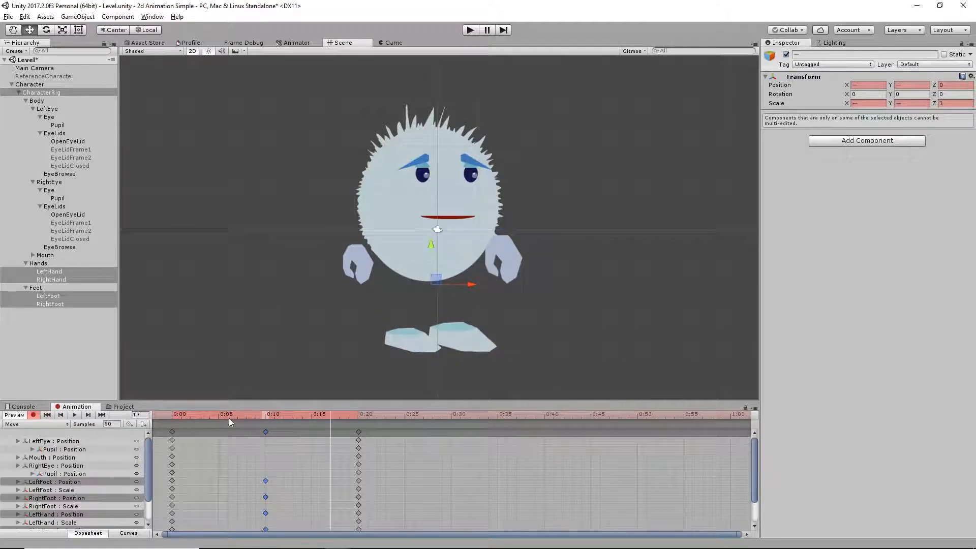
At 0:30, move LeftFoot to X about -0.01 and RightFoot to X 0, and lift RightFoot to Y about -2.23.
click(359, 415)
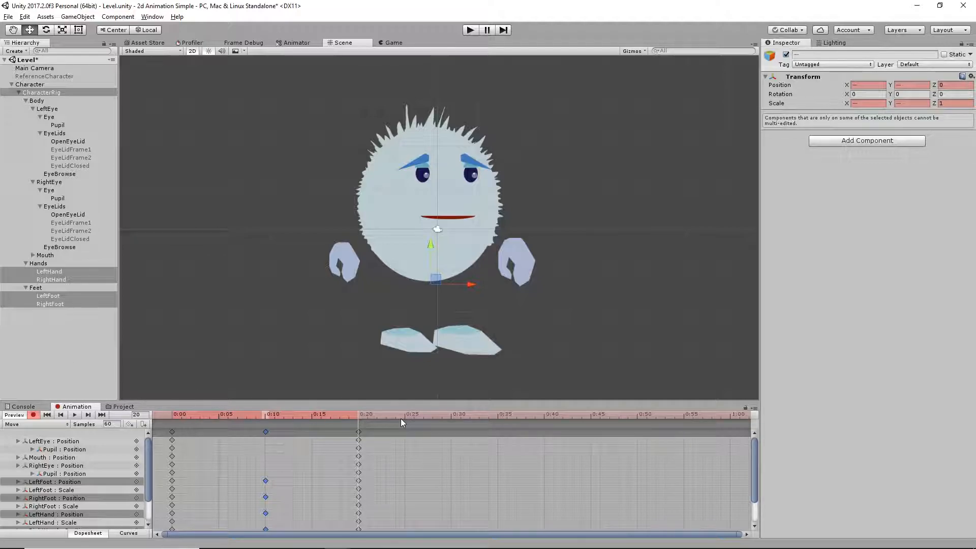
click(451, 416)
click(511, 340)
drag(511, 339, 480, 345)
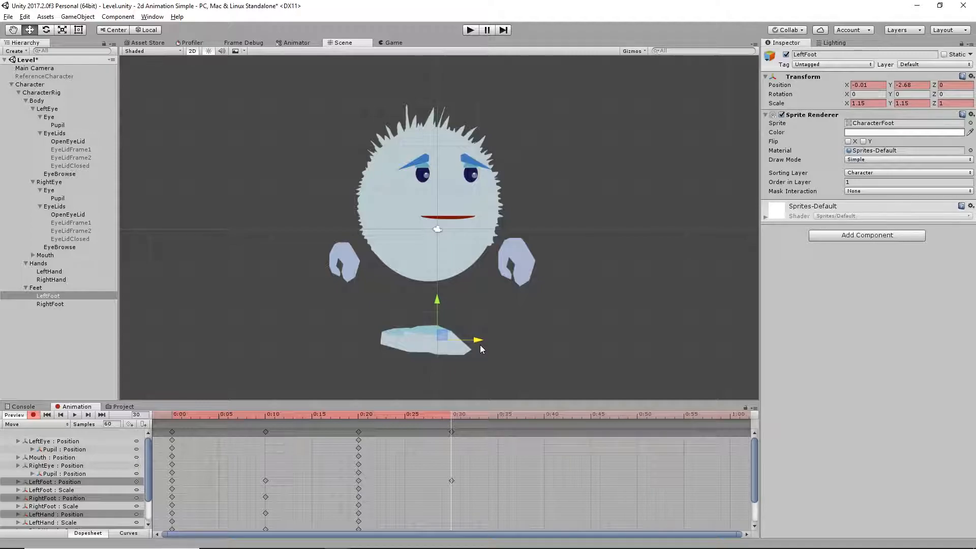
click(65, 304)
drag(450, 337, 480, 341)
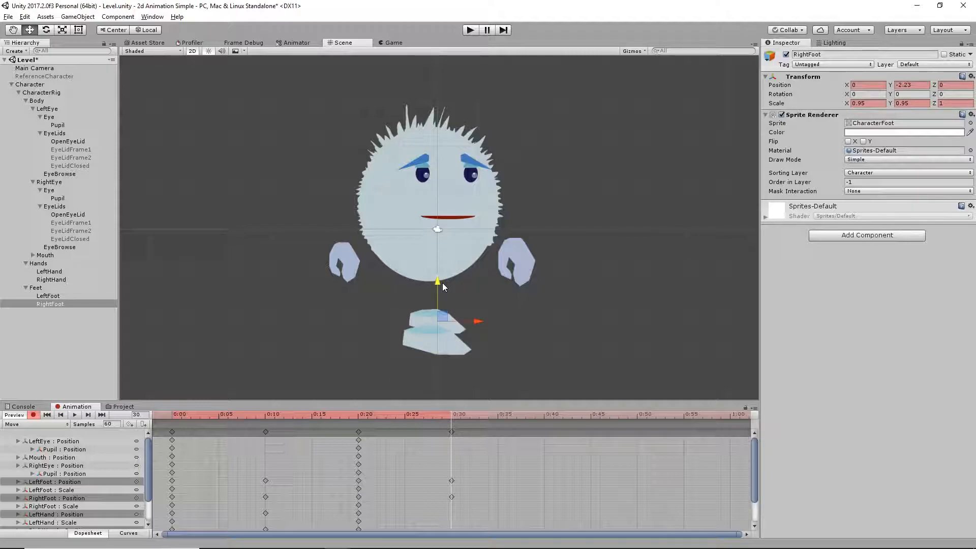
Bring both hands under the body at 0:30, with LeftHand at X about -0.01 and RightHand at X about 0.
click(300, 418)
drag(297, 416, 192, 413)
click(53, 272)
drag(559, 263, 480, 265)
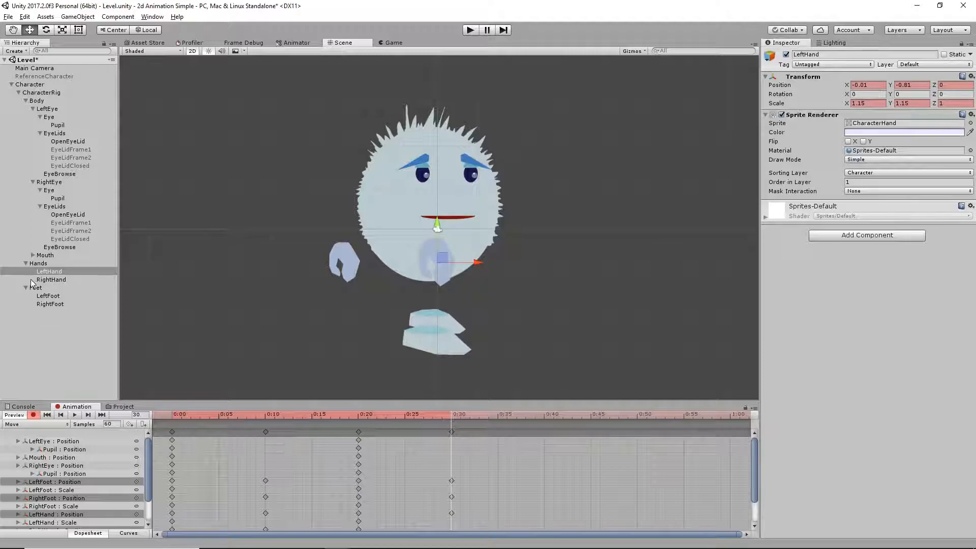
click(37, 280)
drag(380, 261, 476, 264)
Lower LeftHand to Y about -1.08 and raise RightHand to Y about -0.48 at 0:30.
click(51, 271)
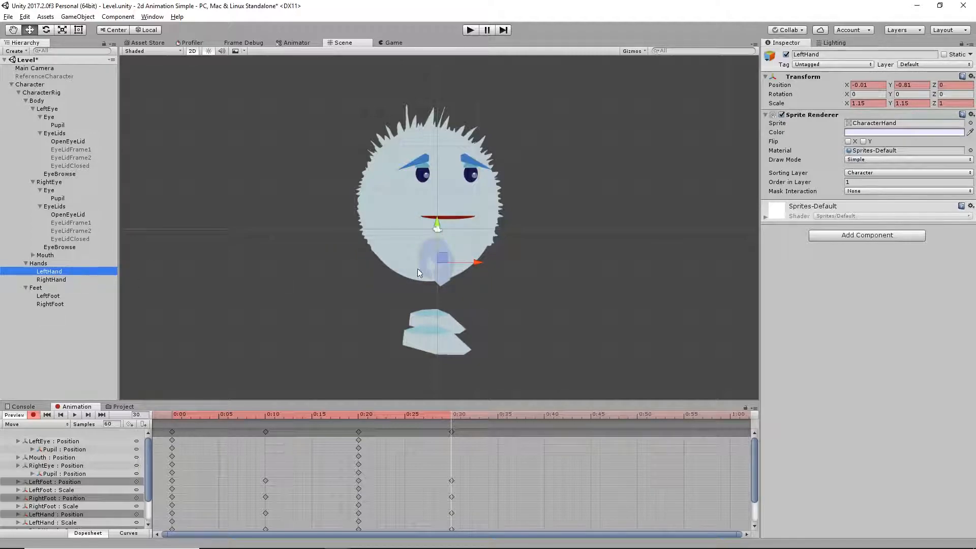
drag(439, 230, 441, 235)
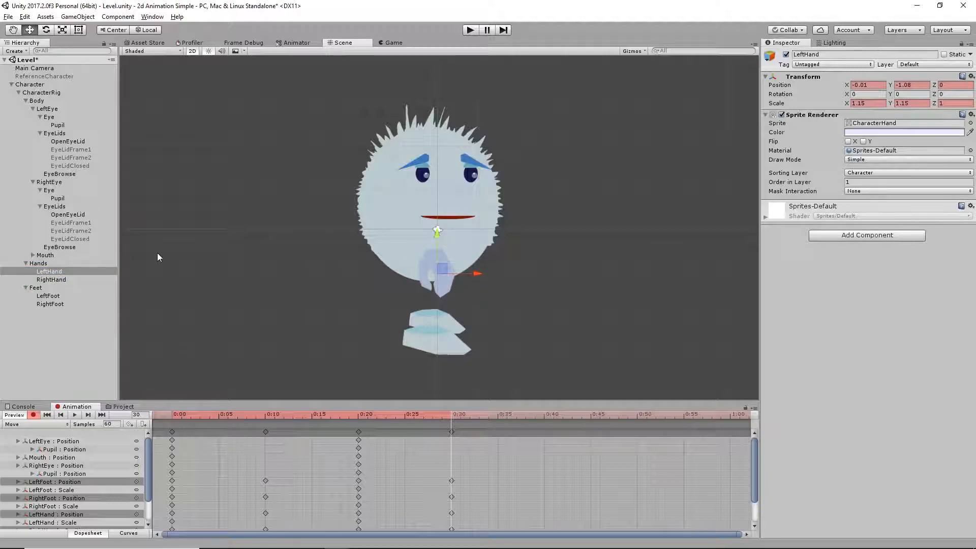
click(56, 279)
drag(438, 224, 441, 210)
Copy all starting keyframes of the Move clip to 0:40, stop recording and play back the walk cycle.
drag(524, 413, 544, 411)
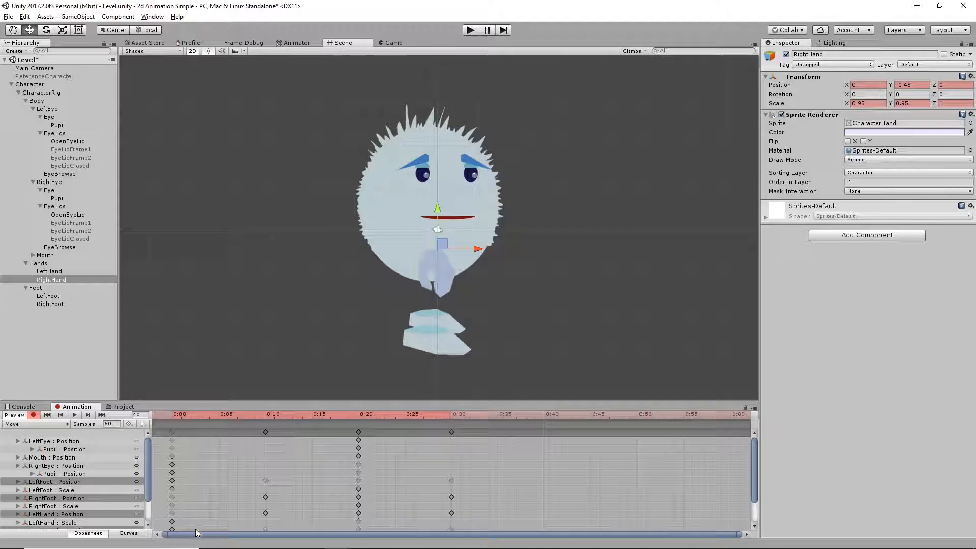
click(173, 433)
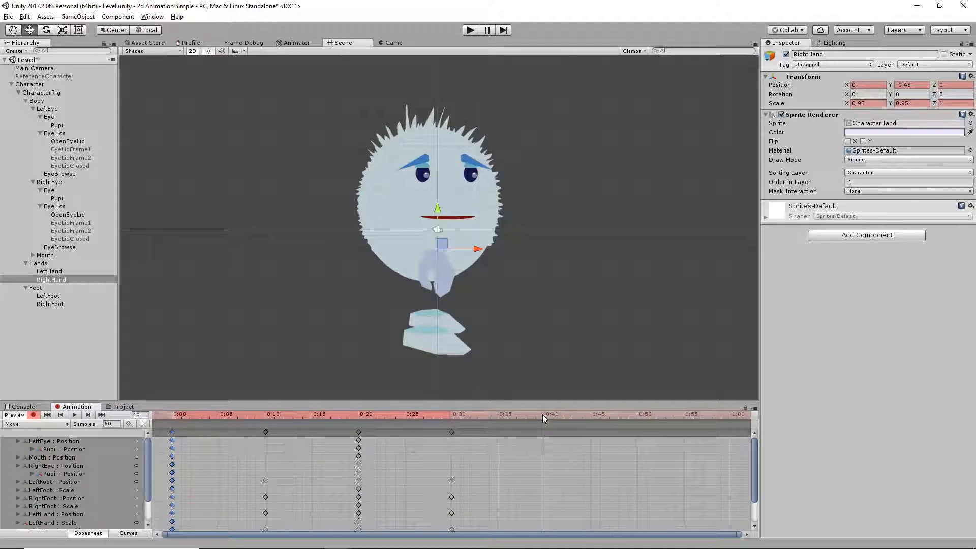
key(ctrl+c)
key(ctrl+v)
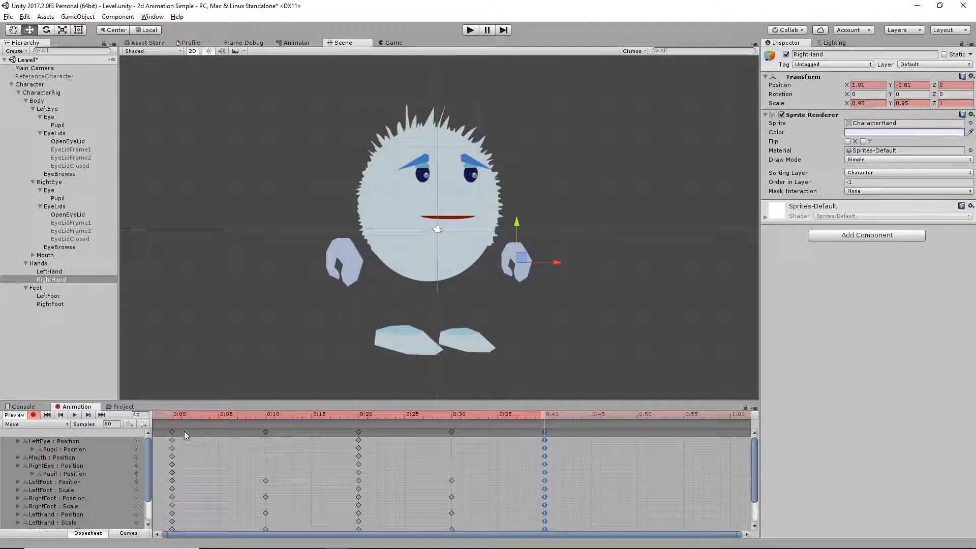
click(33, 415)
click(77, 415)
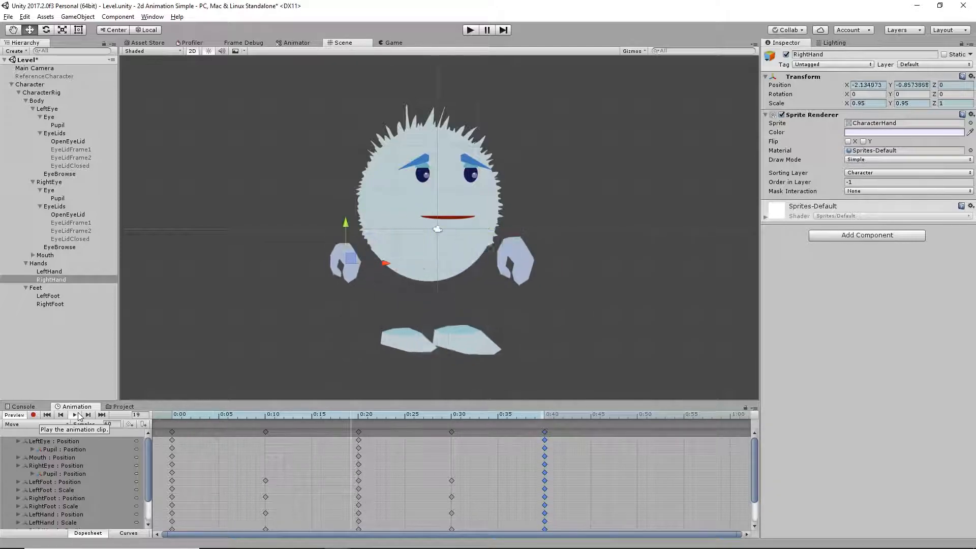
click(76, 415)
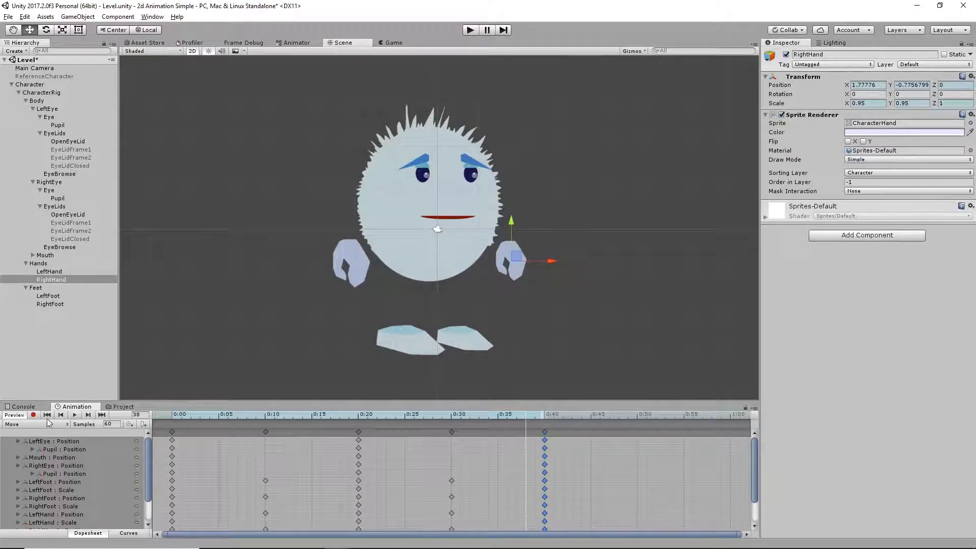
drag(321, 420, 359, 420)
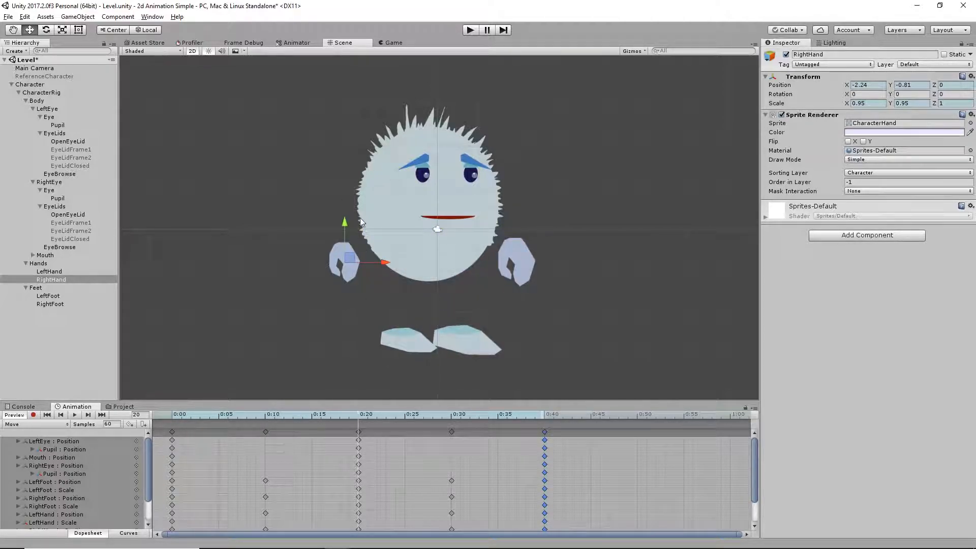
Resume recording and keyframe Body's Y position at 1 at 0:10 and 0.86 at 0:20.
click(33, 415)
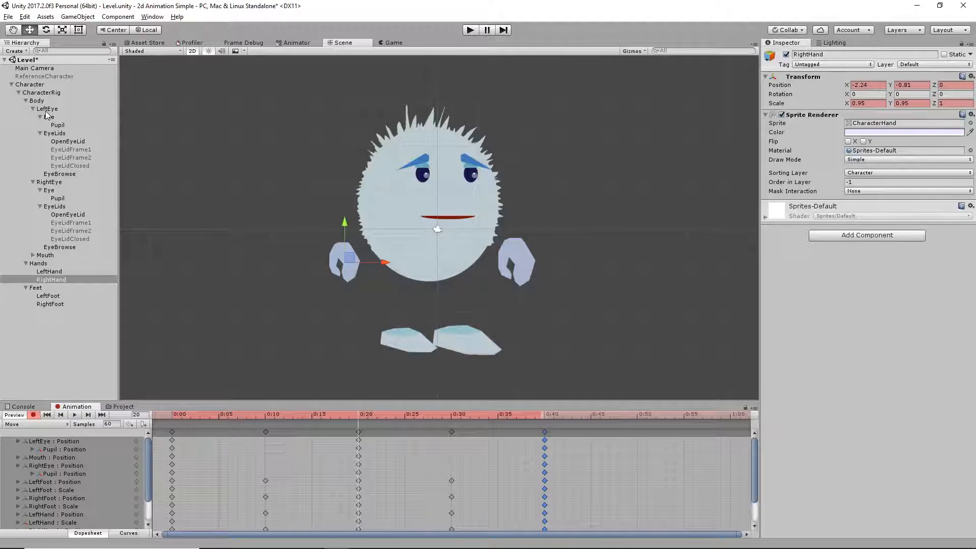
click(40, 101)
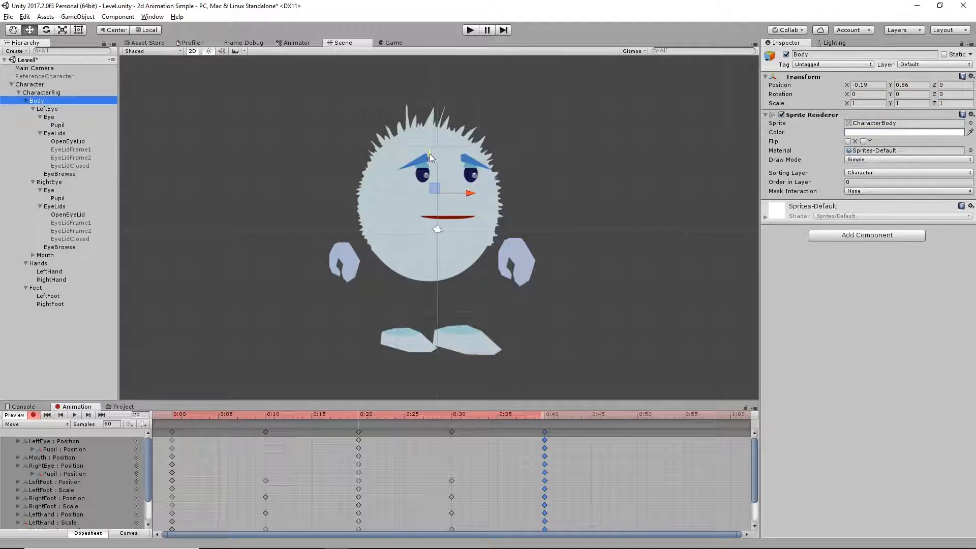
drag(357, 416, 267, 413)
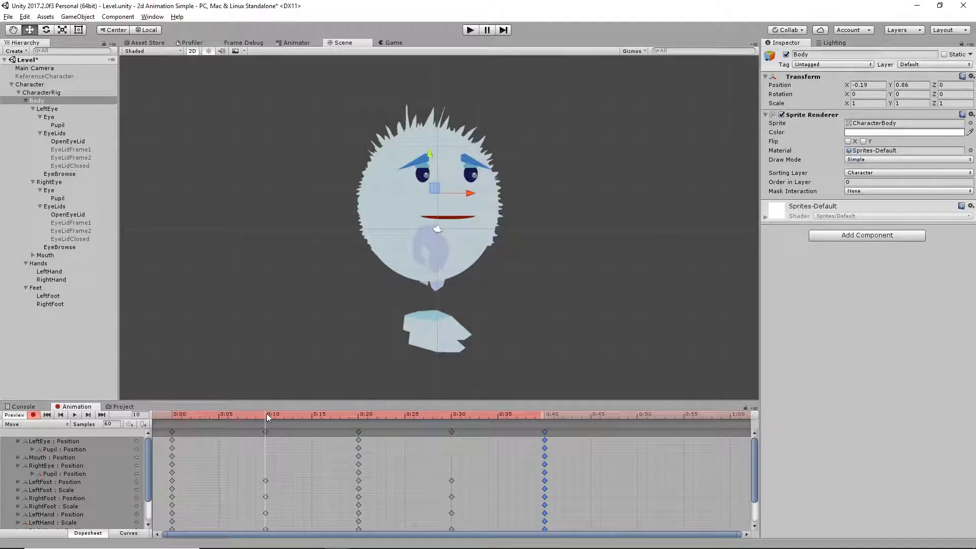
drag(431, 156, 431, 150)
click(909, 84)
text(1)
click(359, 413)
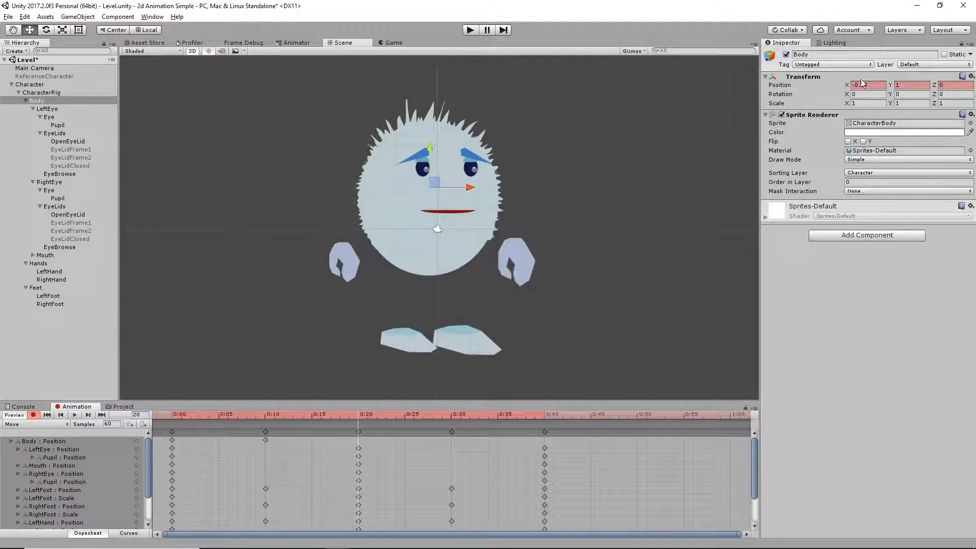
click(916, 85)
text(0.86)
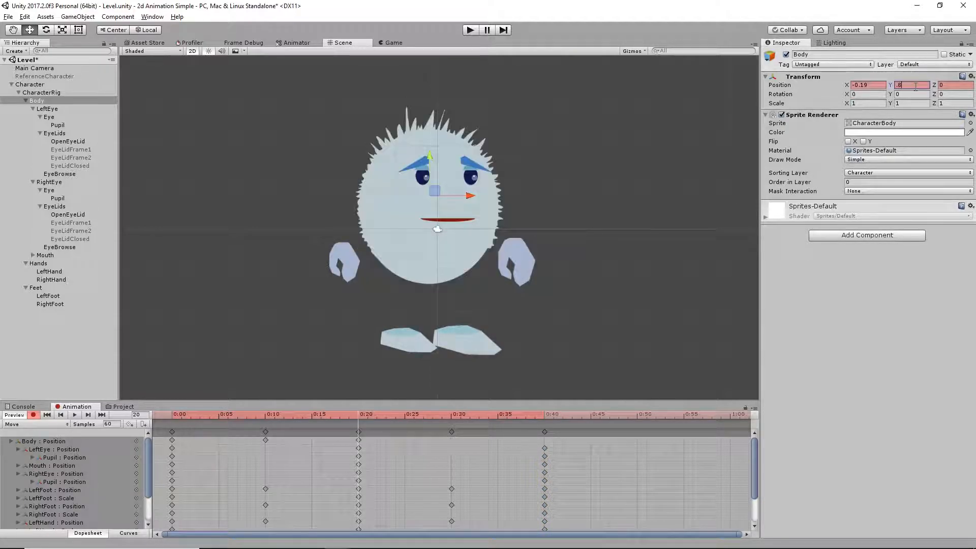
Set Body's Y position to 0.6 at 0:30 and return it to its starting height at 0:40.
click(452, 415)
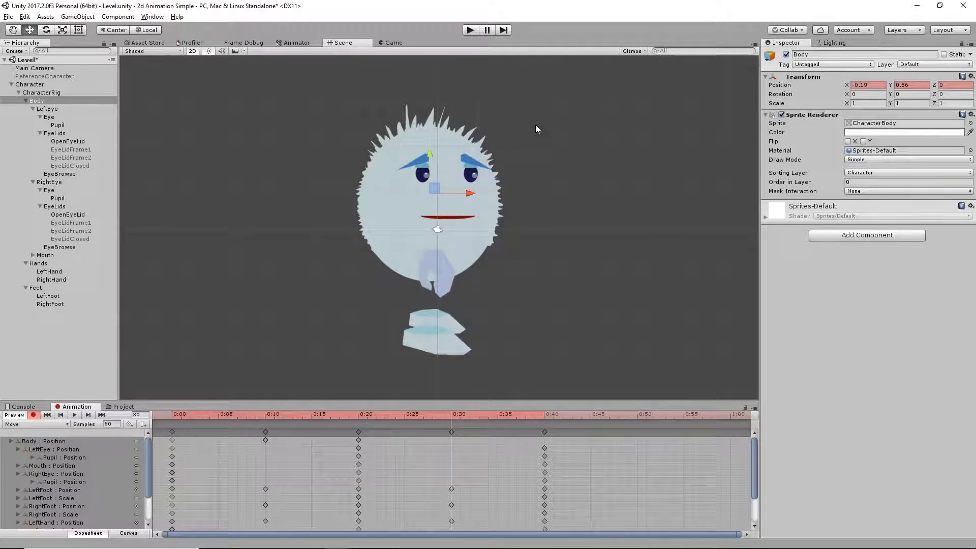
drag(430, 154, 430, 163)
click(905, 85)
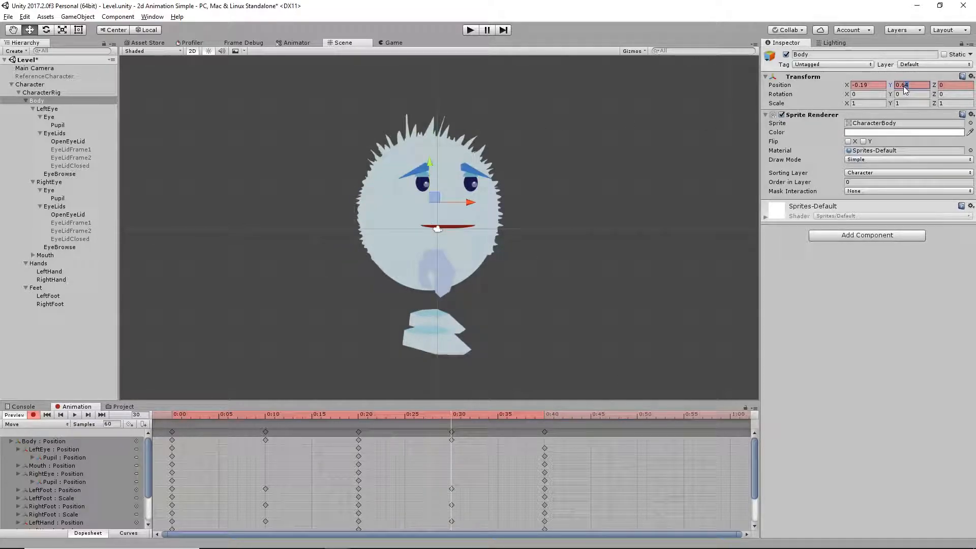
text(6)
click(545, 415)
click(914, 85)
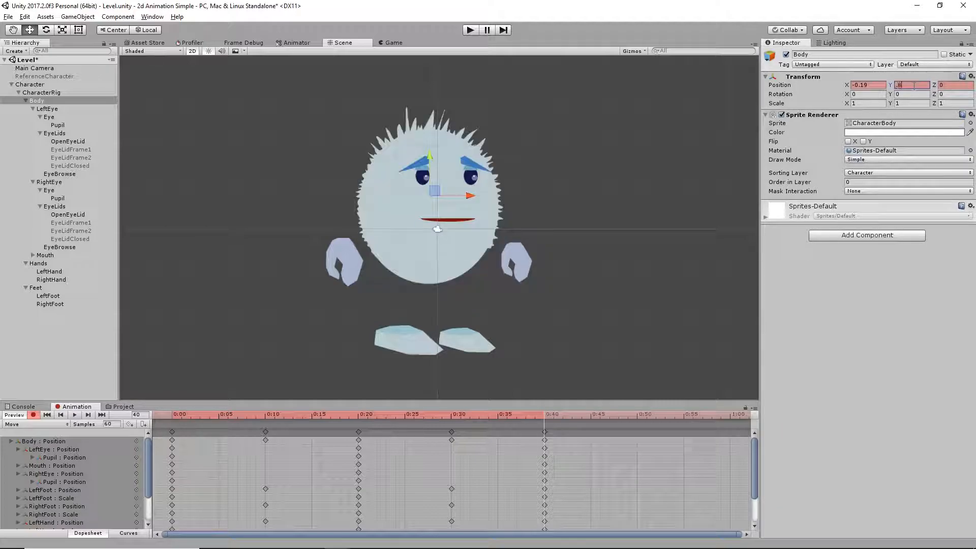
Review the Move clip's playback with recording off, and re-enable recording to set Body's Y position to 0.7 at 0:30.
click(33, 415)
click(75, 415)
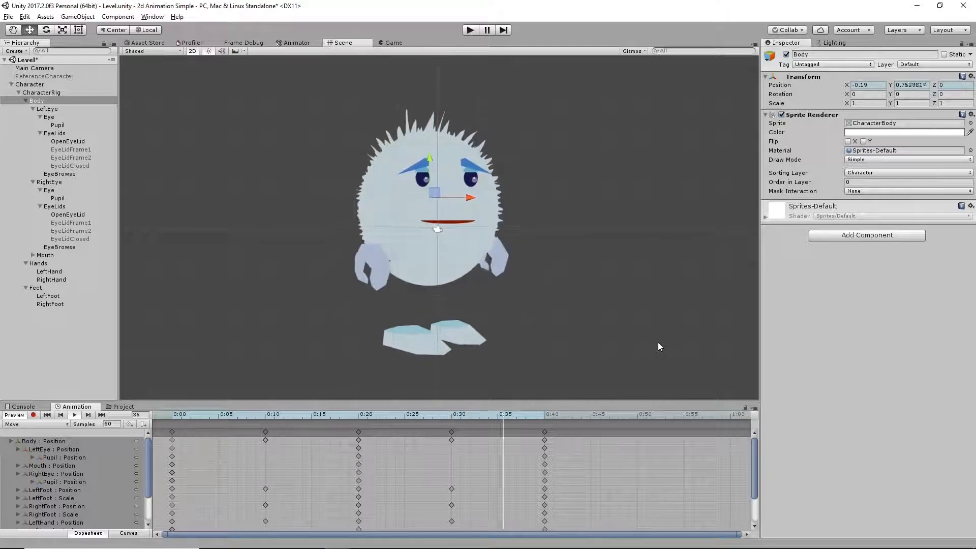
click(75, 415)
drag(329, 417, 358, 415)
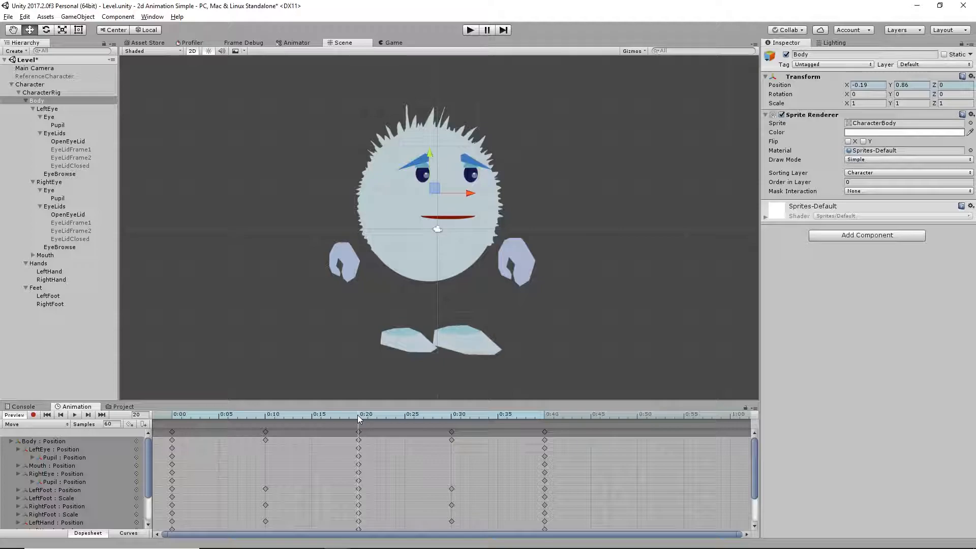
drag(358, 415, 450, 415)
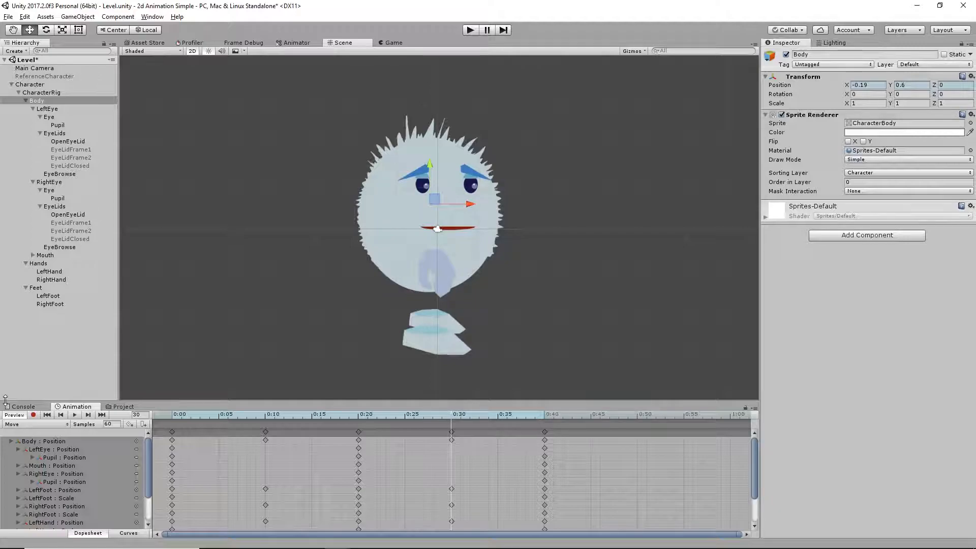
click(34, 414)
click(908, 85)
drag(908, 86, 904, 86)
text(7)
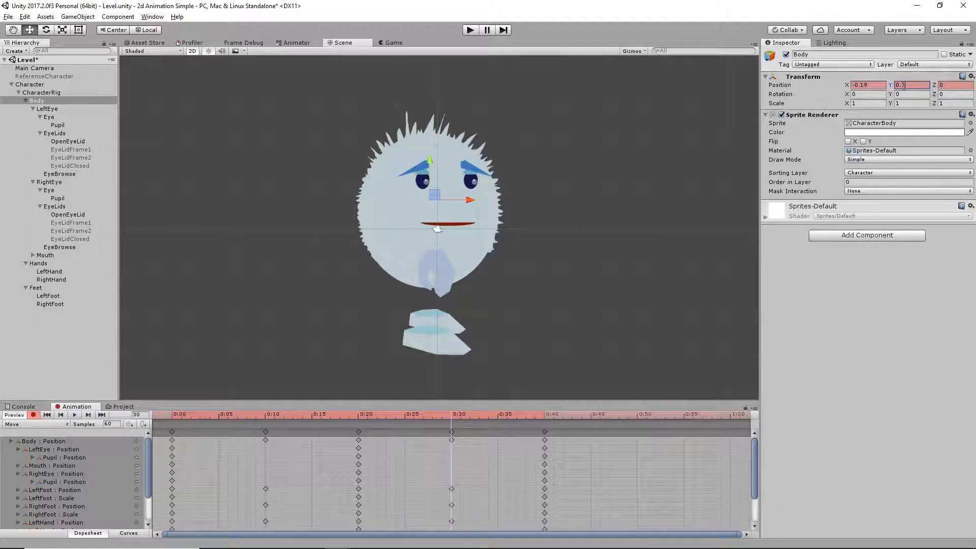
Preview the Move clip, and add a second StartMove clip state named StopMovement to the Movement layer.
click(74, 415)
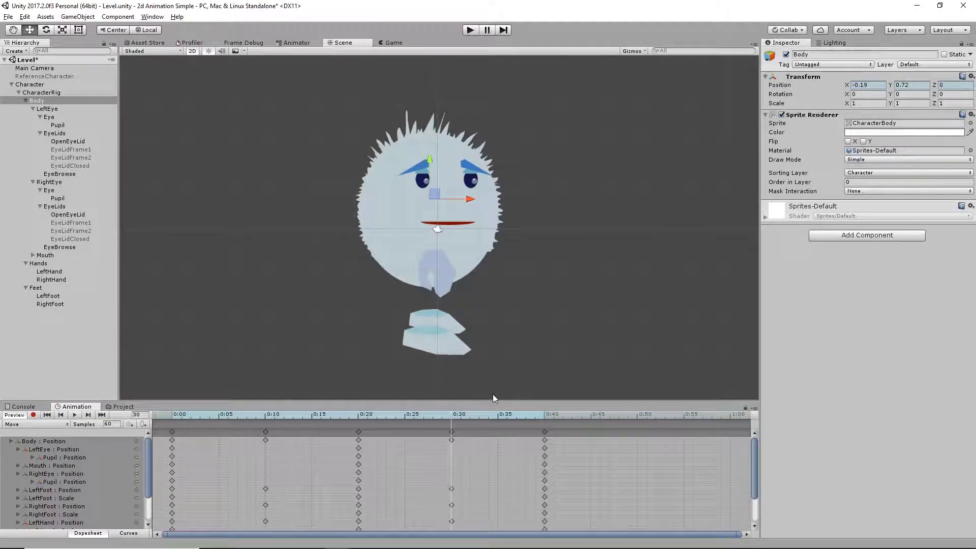
click(294, 42)
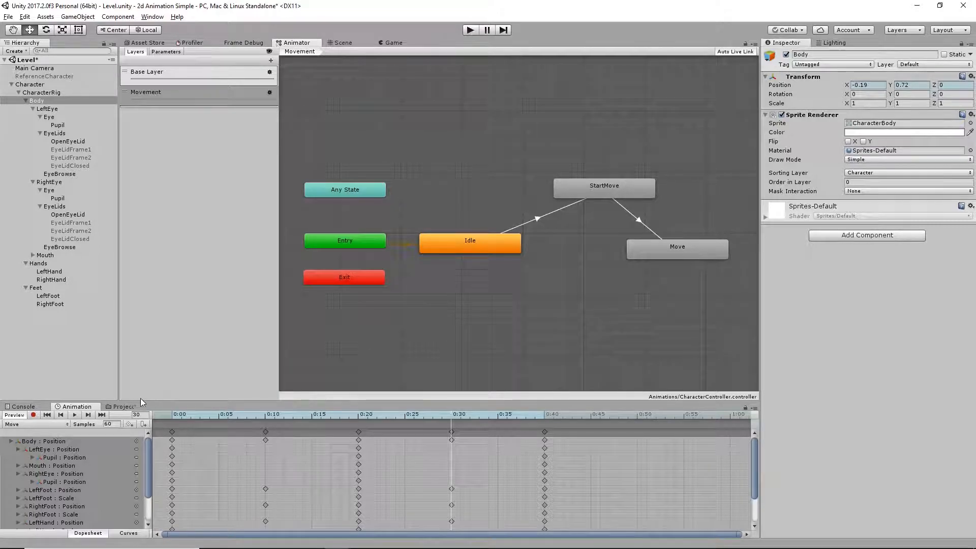
click(124, 407)
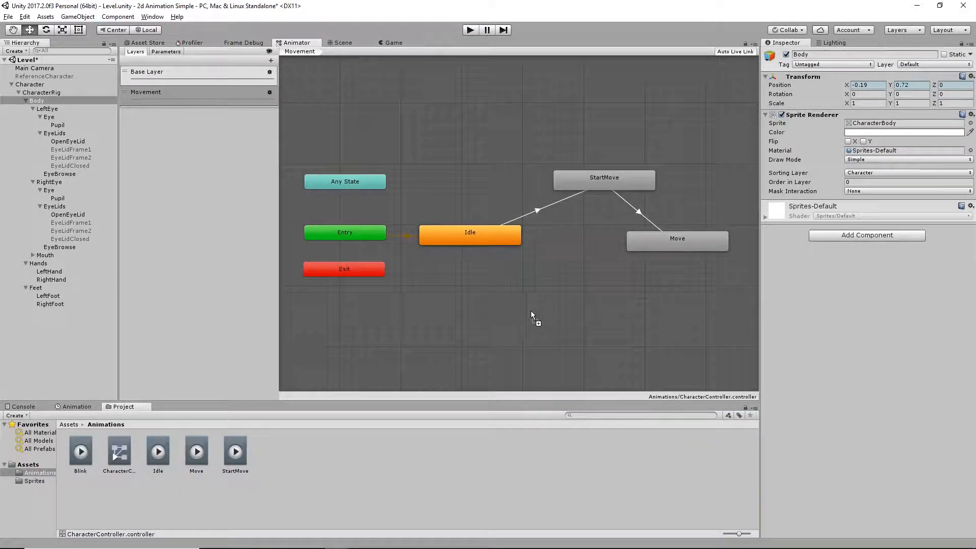
drag(594, 287, 594, 288)
drag(650, 299, 600, 299)
click(856, 54)
text(Stop)
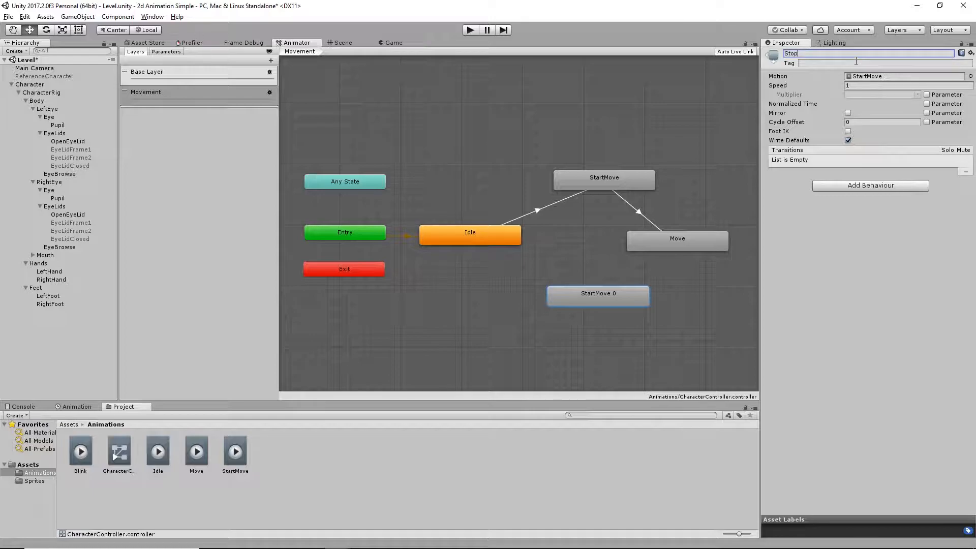
text(Movement)
Set the StopMovement state's speed to -1 and put the Move clip's playhead at 0:40.
click(853, 86)
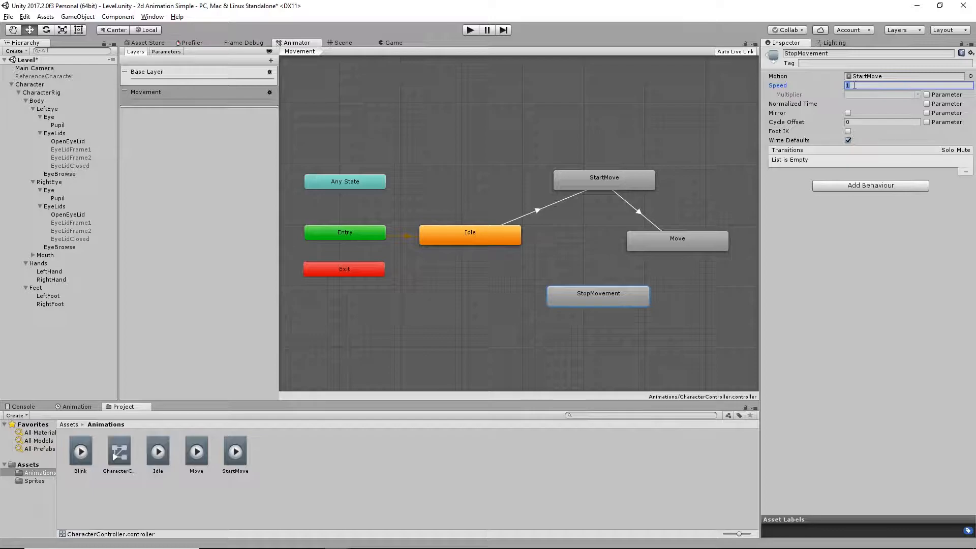
text(-1)
click(77, 407)
mouse_move(544, 416)
mouse_down()
mouse_move(219, 415)
mouse_move(544, 416)
mouse_up()
Create transitions from Move to StopMovement and from StopMovement to Idle.
right_click(667, 244)
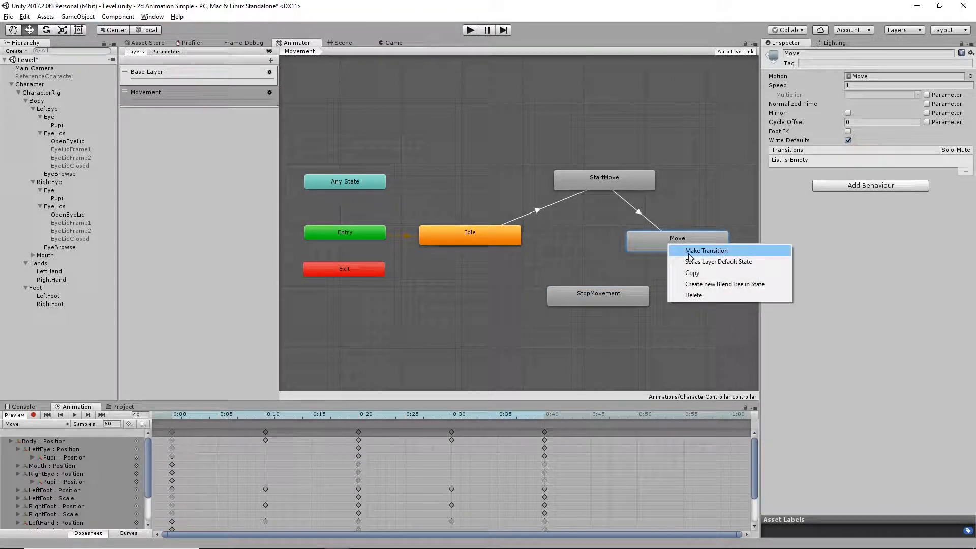
click(689, 255)
click(600, 290)
right_click(560, 298)
click(590, 305)
click(471, 242)
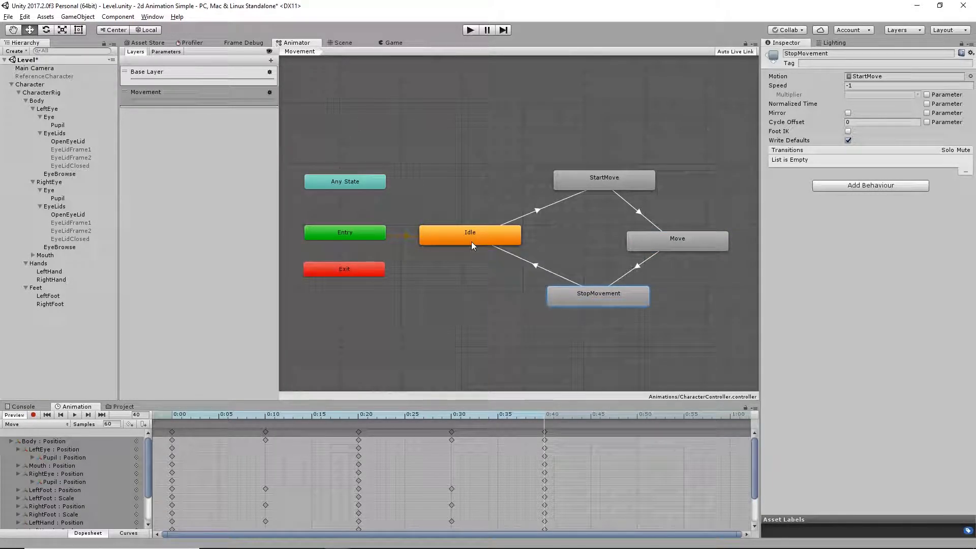
Turn off Has Exit Time for the Idle-to-StartMove transition and add a bool parameter named move.
click(538, 209)
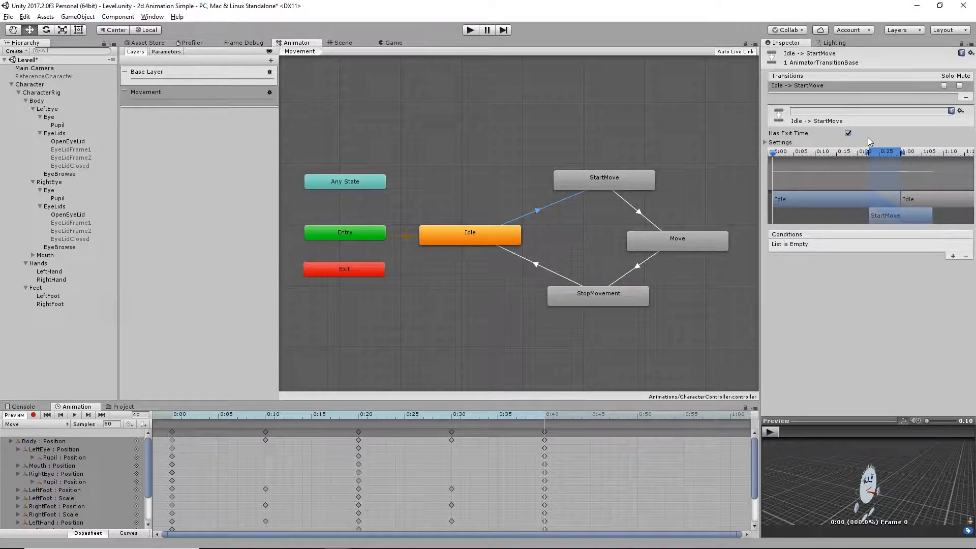
click(848, 133)
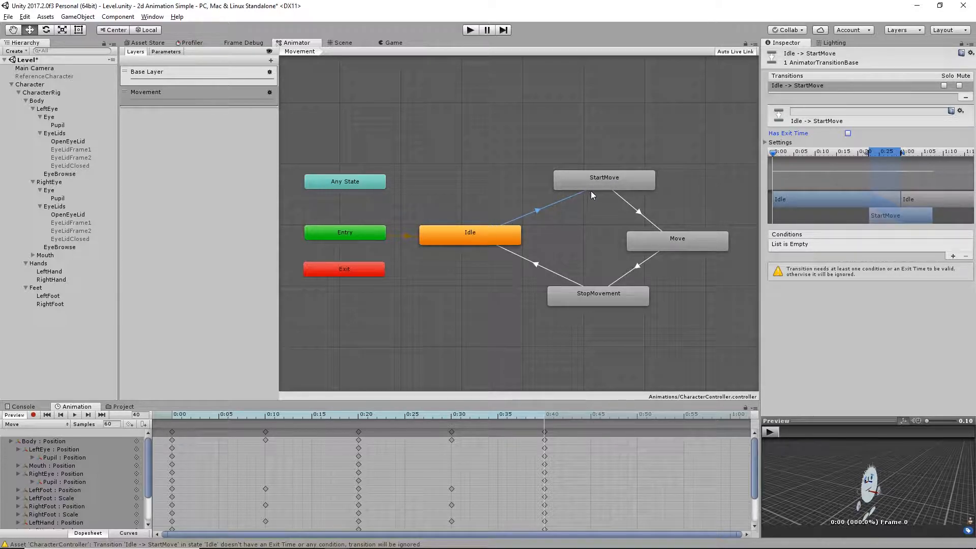
click(166, 51)
click(271, 60)
click(290, 95)
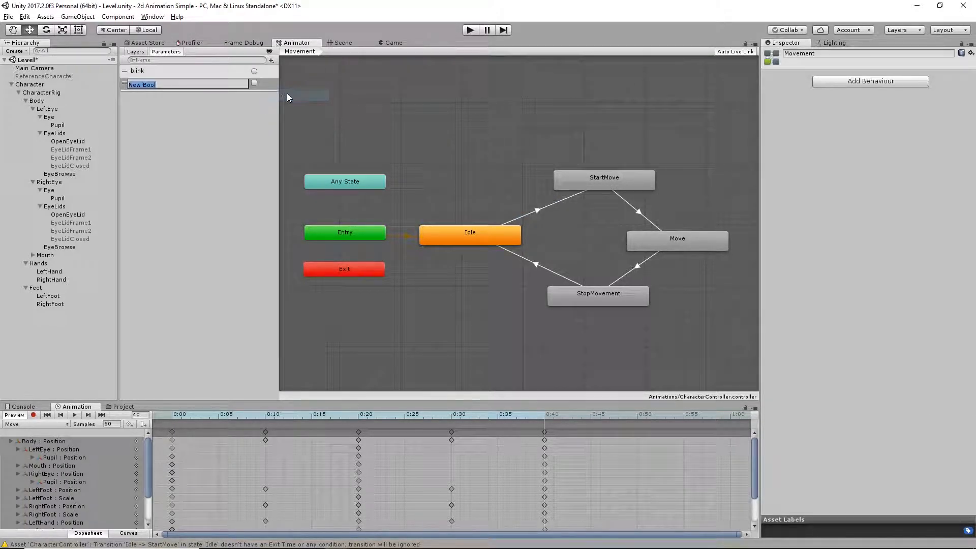
text(move)
key(Return)
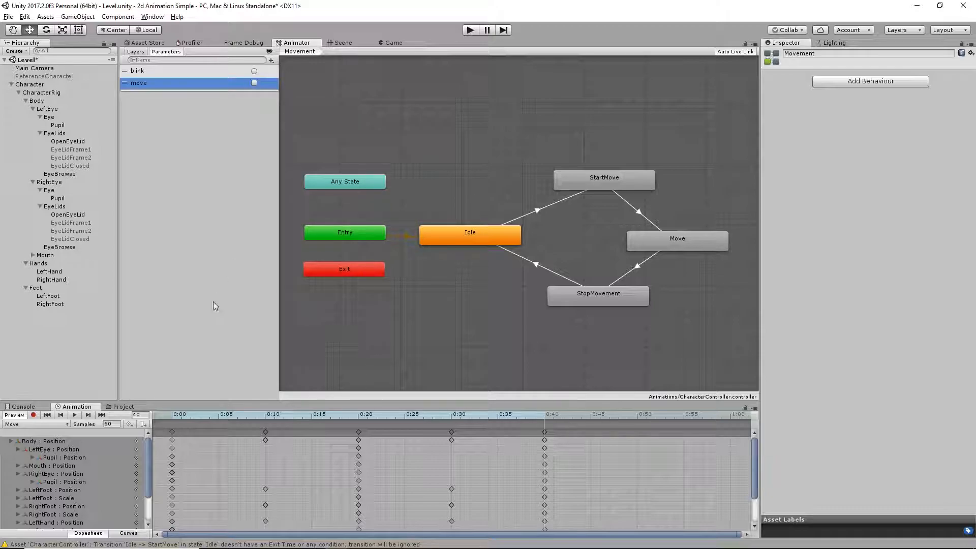
Add the condition move = true to the Idle-to-StartMove transition and shorten its blend to the end of Idle.
click(135, 51)
click(570, 198)
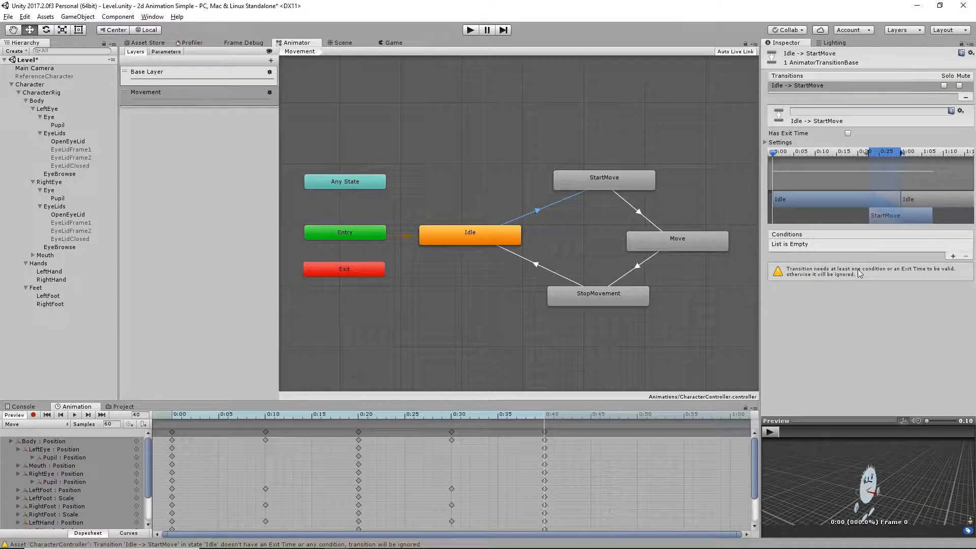
click(954, 256)
click(869, 246)
click(882, 264)
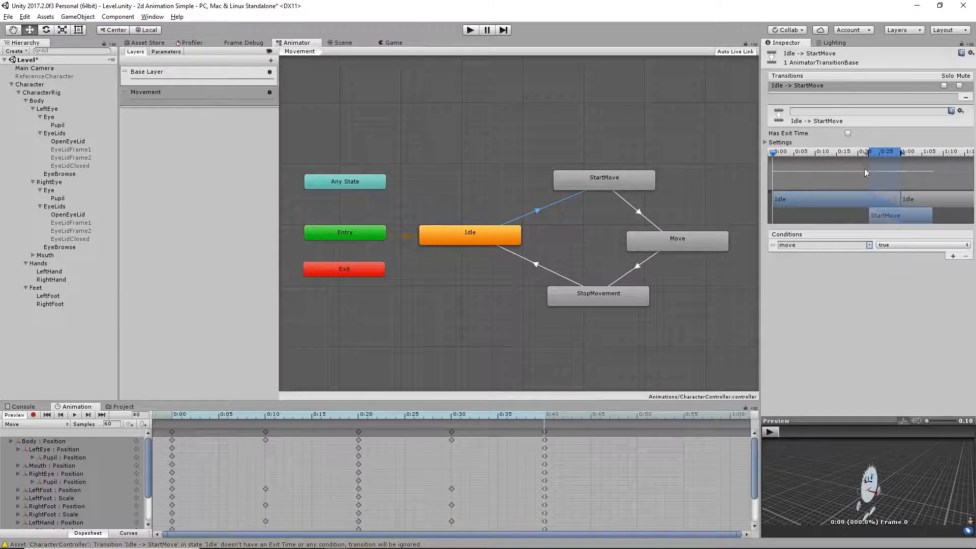
drag(868, 152, 886, 152)
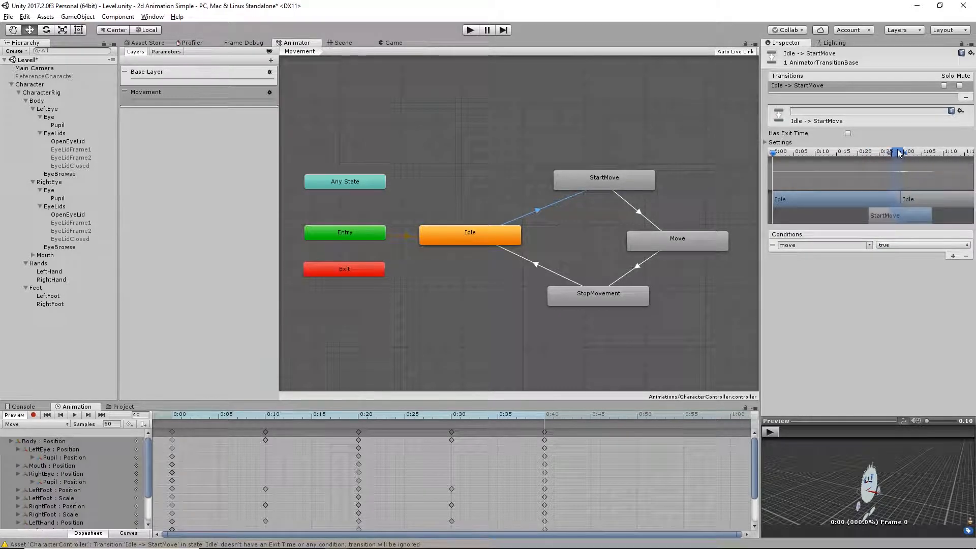
drag(897, 213, 916, 214)
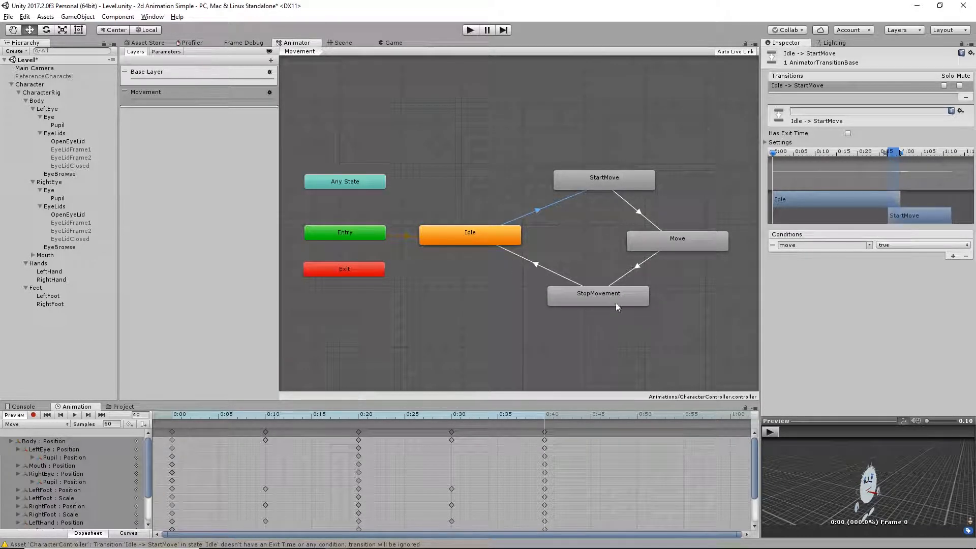
Shorten the StartMove-to-Move blend so it ends with StartMove, and shift the Move clip to the blend's start.
click(641, 214)
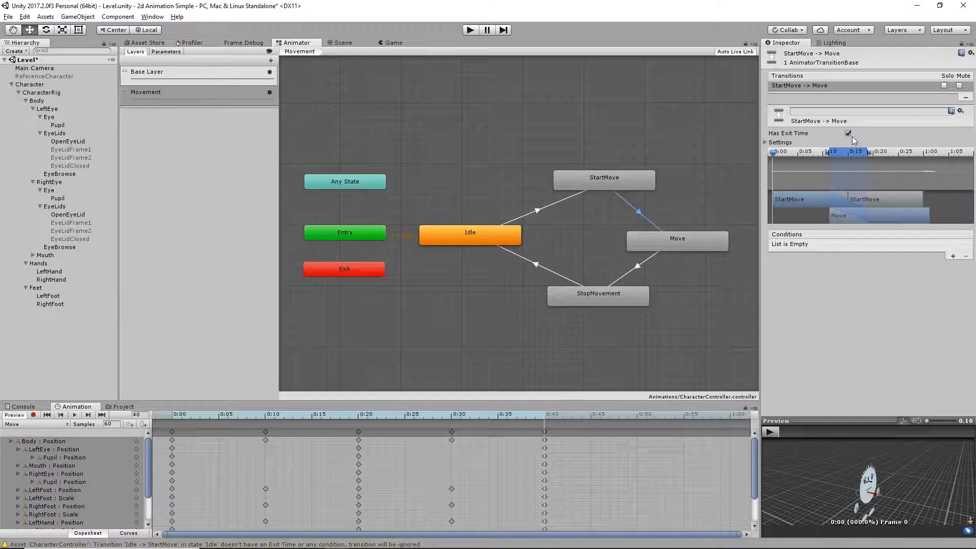
mouse_move(846, 154)
mouse_down()
mouse_move(808, 151)
mouse_move(832, 151)
mouse_up()
drag(855, 215, 882, 212)
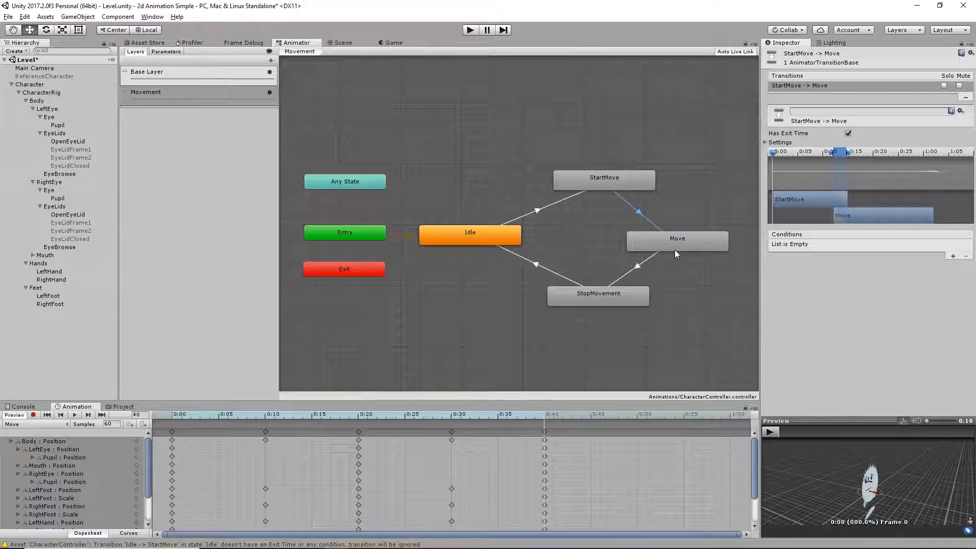
Add the condition move = false to the Move-to-StopMovement transition and turn off its Has Exit Time.
click(638, 263)
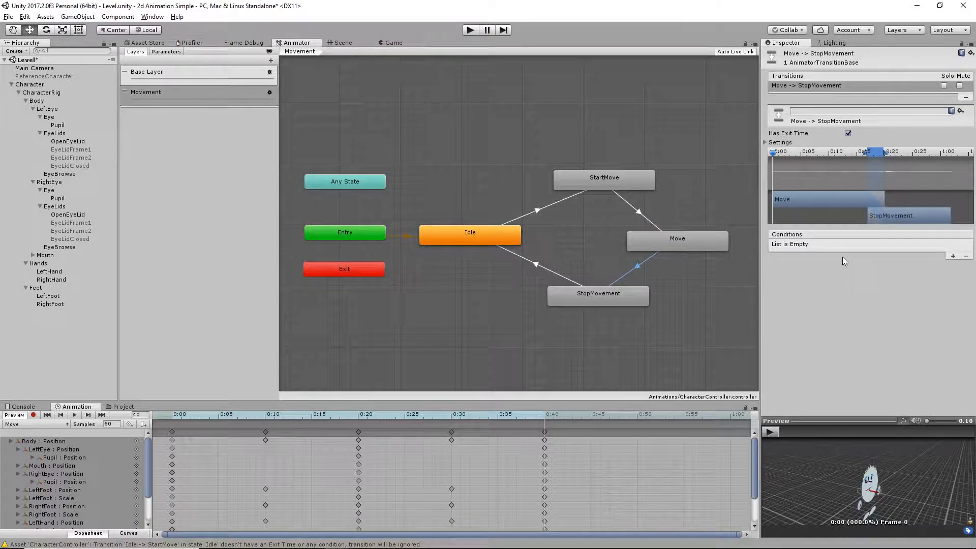
click(953, 256)
click(922, 245)
click(894, 258)
click(898, 245)
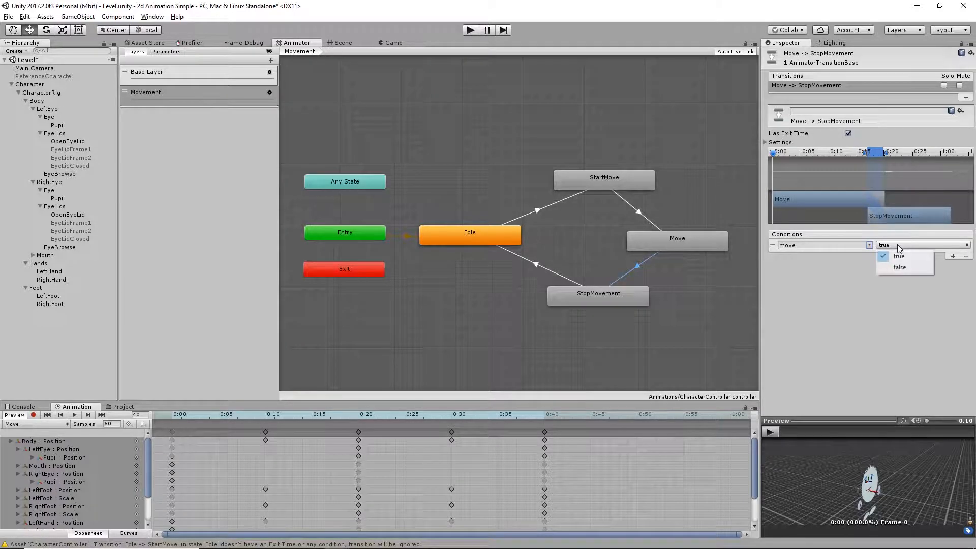
click(908, 269)
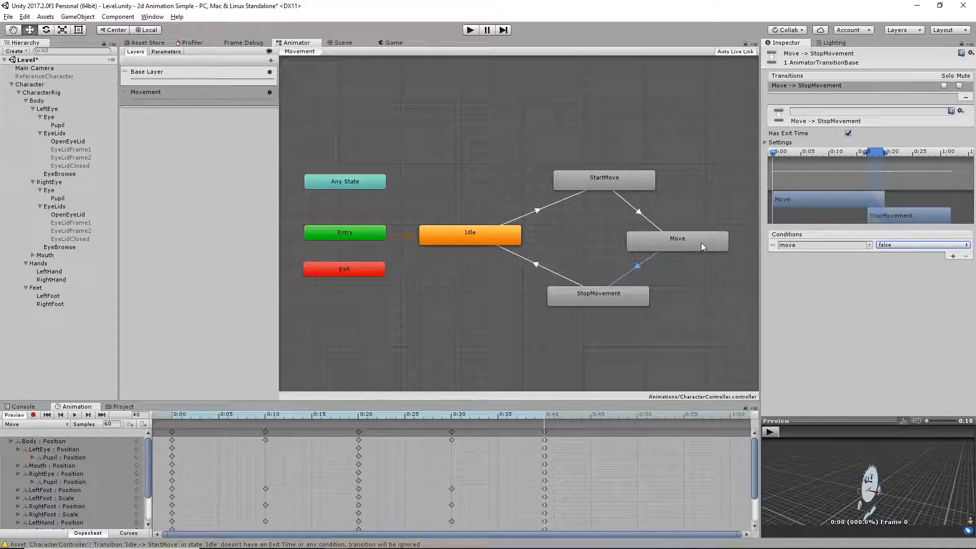
click(848, 134)
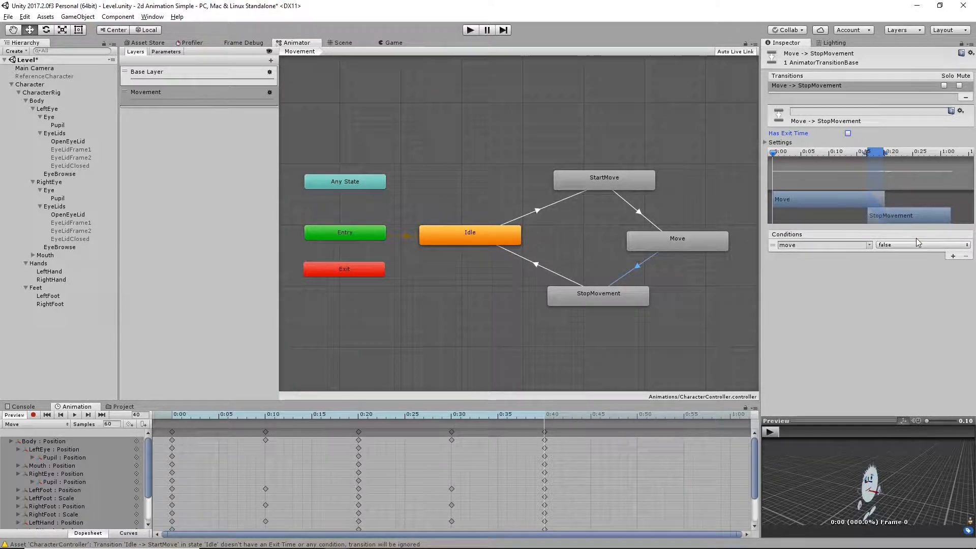
Shorten the StopMovement-to-Idle blend, shift Idle to the blend's start, and save the scene.
click(537, 265)
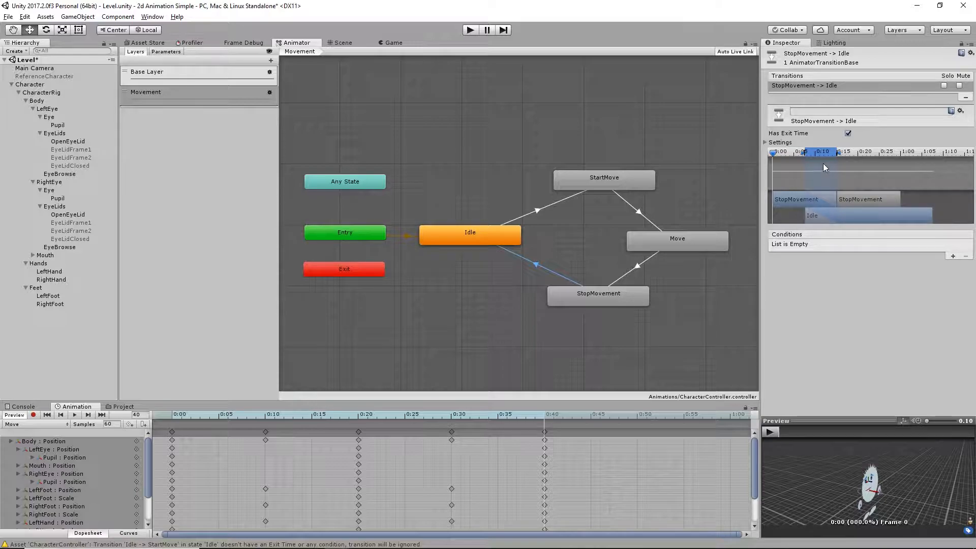
drag(825, 153, 823, 153)
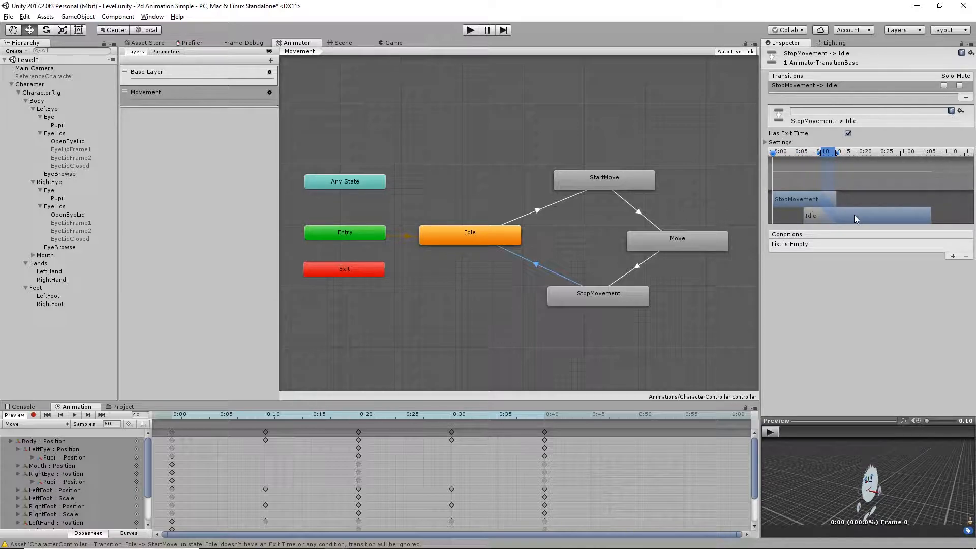
drag(855, 214, 871, 215)
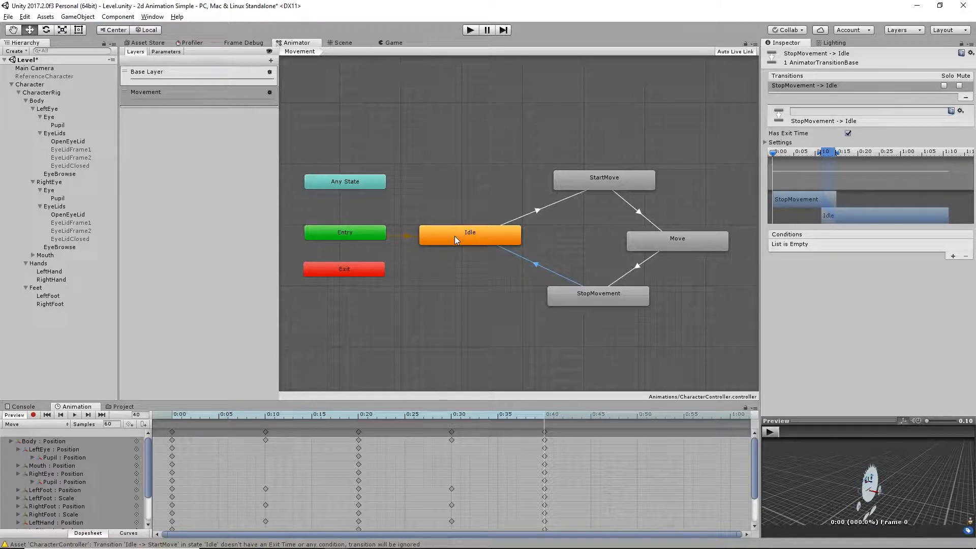
key(ctrl+s)
Switch to the 2d Animation Simple project in Visual Studio and add an empty private void Move() method below Blink() in CharacterAnimations.cs.
mouse_move(384, 543)
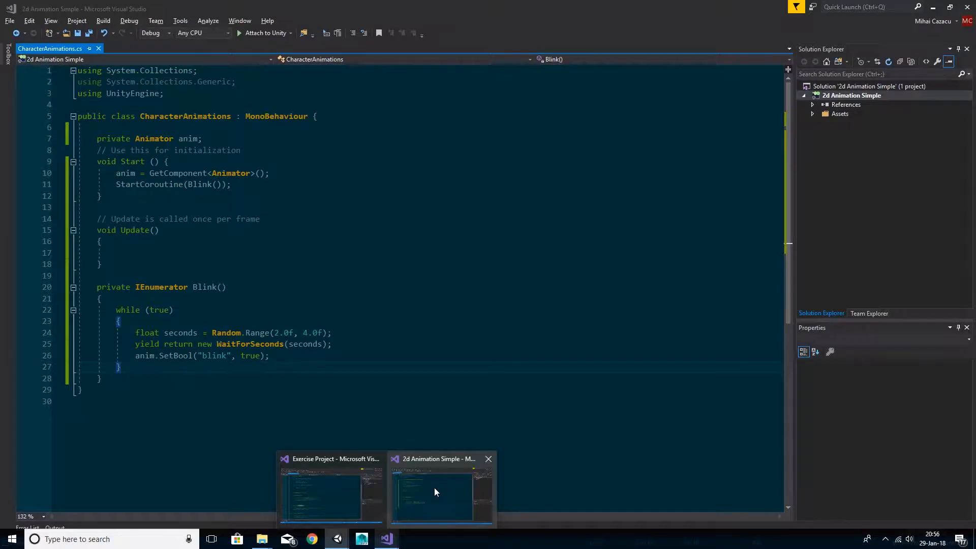
click(435, 487)
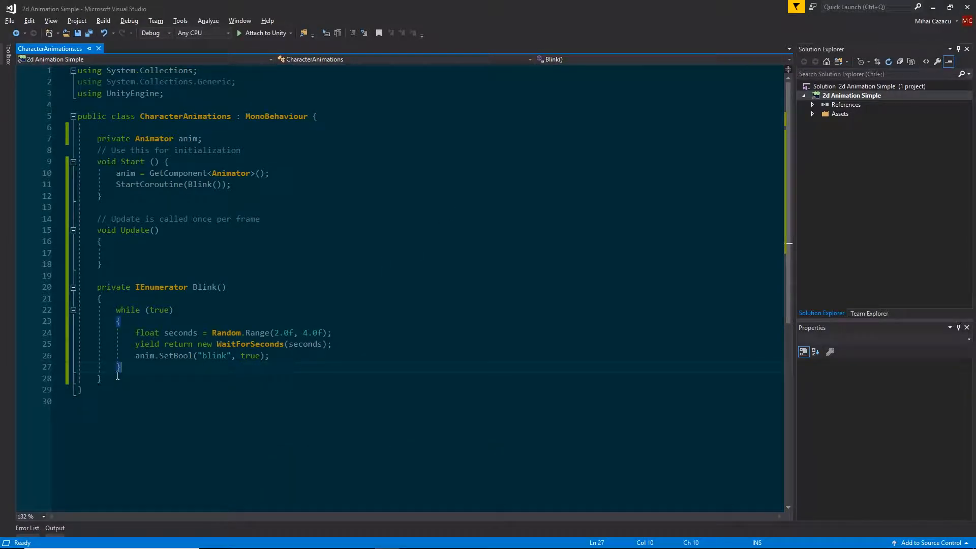
click(359, 375)
key(Return)
key(Return)
text(priv)
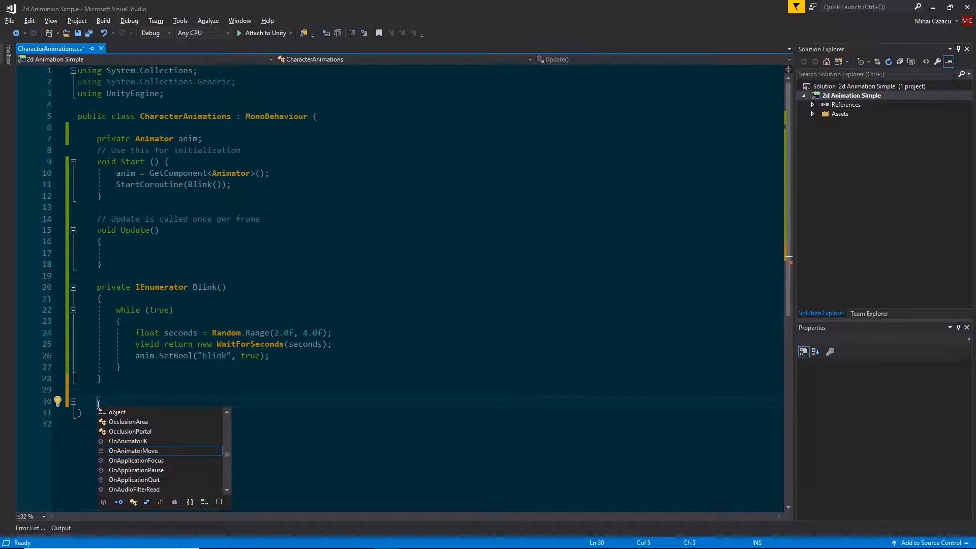
text(ate )
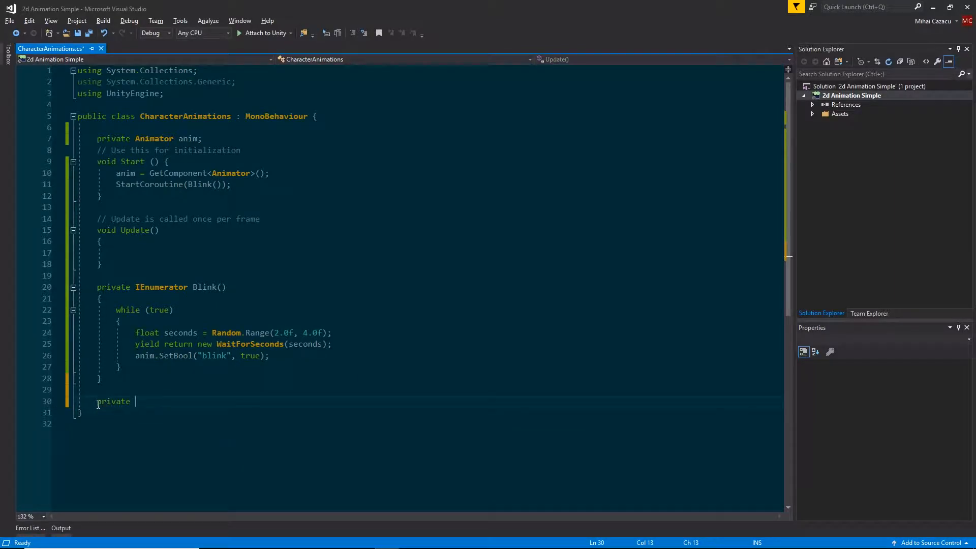
text(void Move())
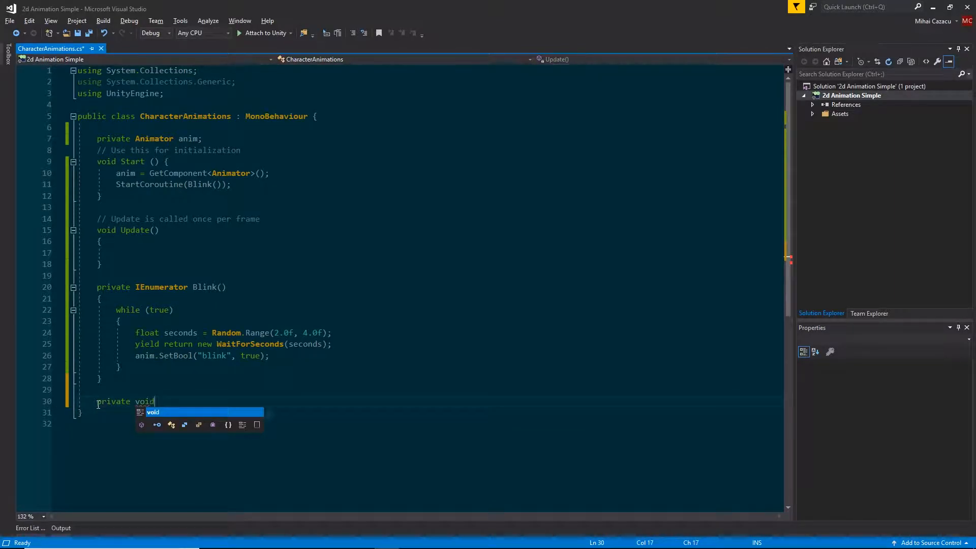
key(Return)
text({)
key(Return)
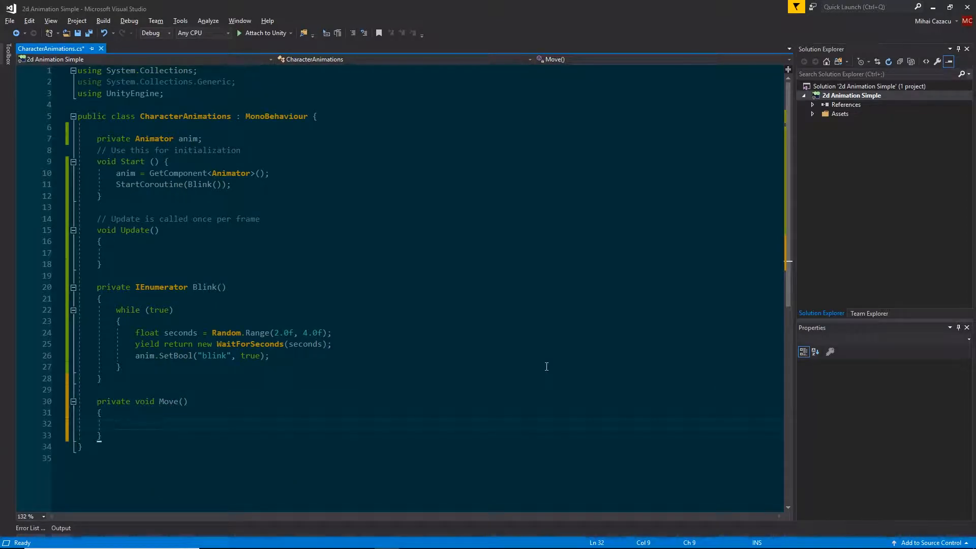
Fill the Move() method with the statement anim.SetBool("move", true);.
text(anim)
key(Escape)
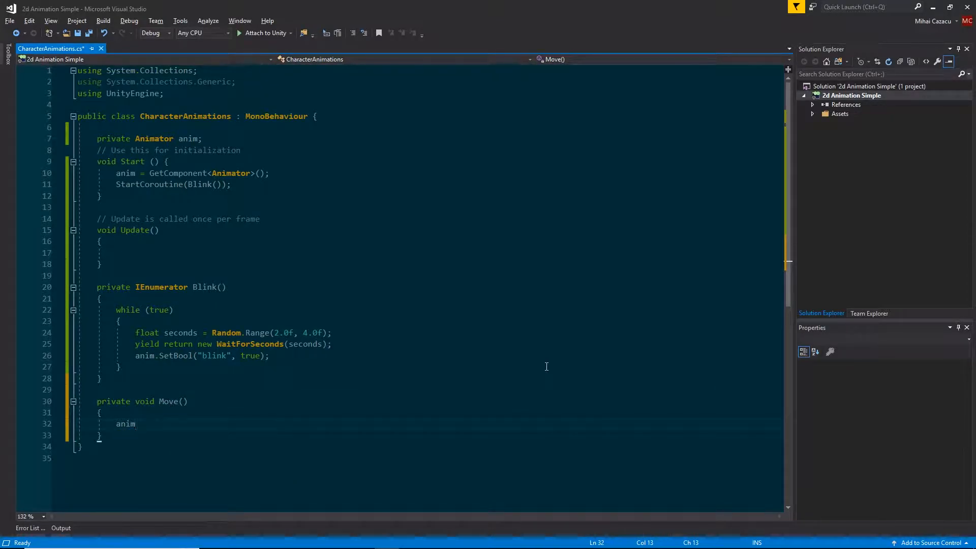
text(.set)
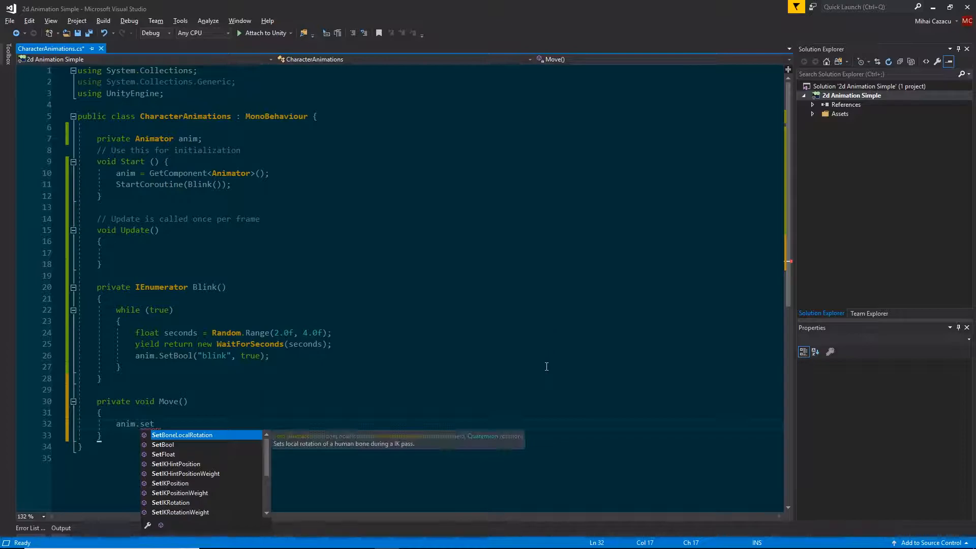
key(Tab)
text((")
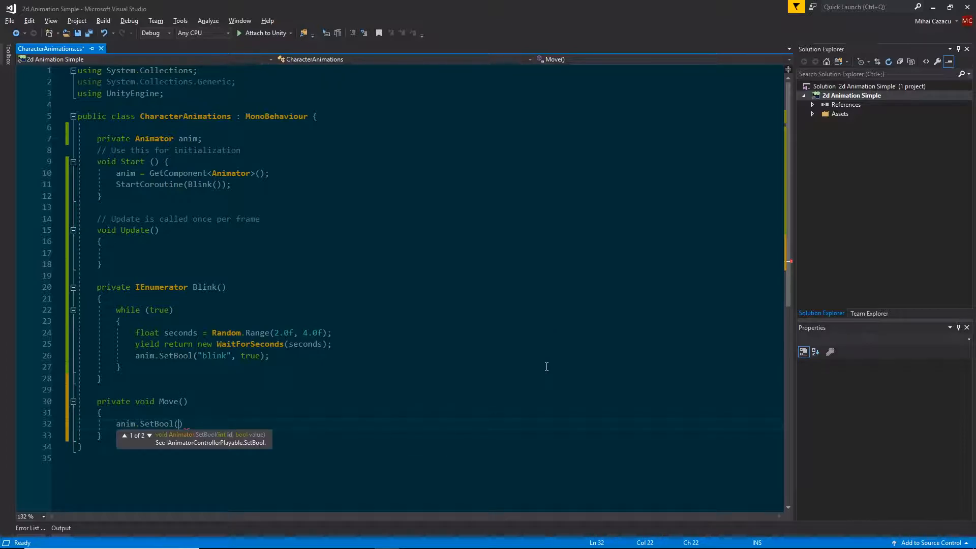
text(move")
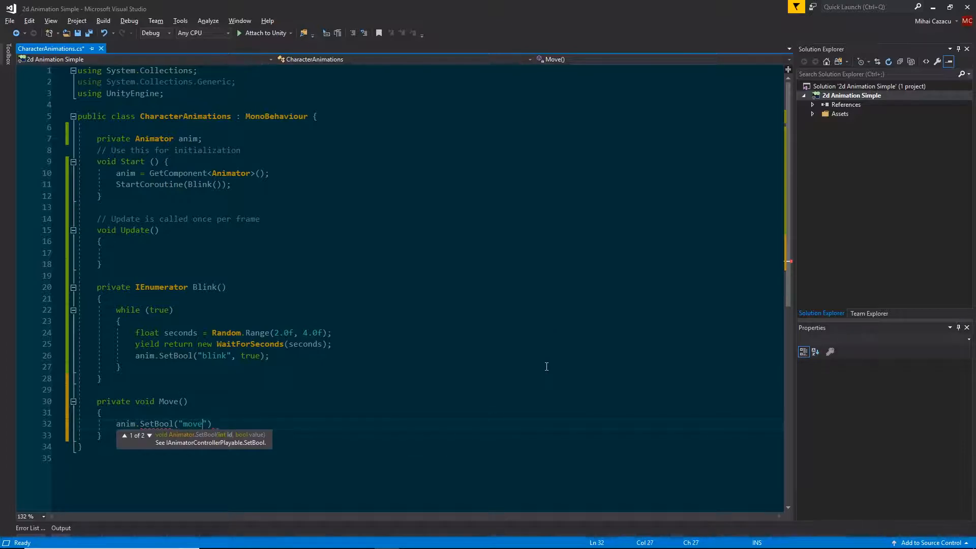
text(, true)
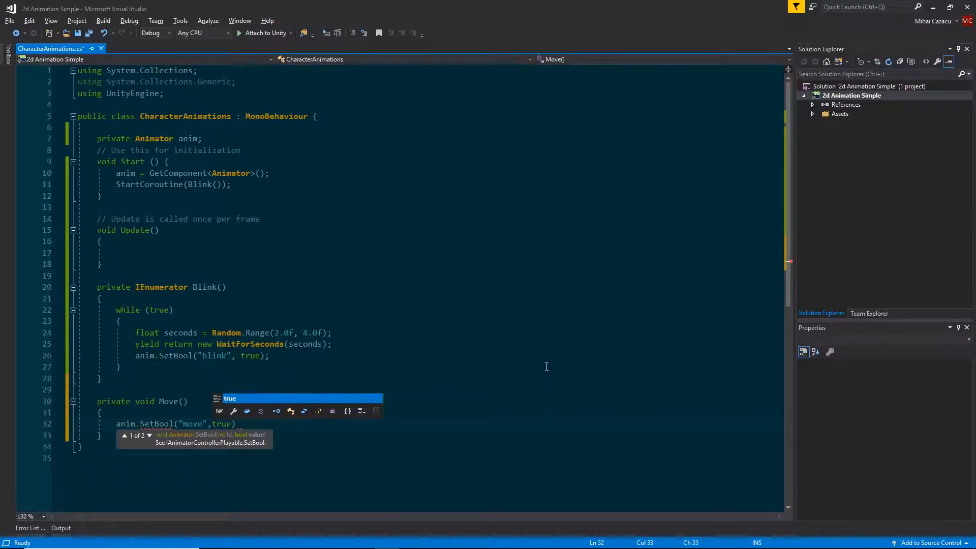
text();)
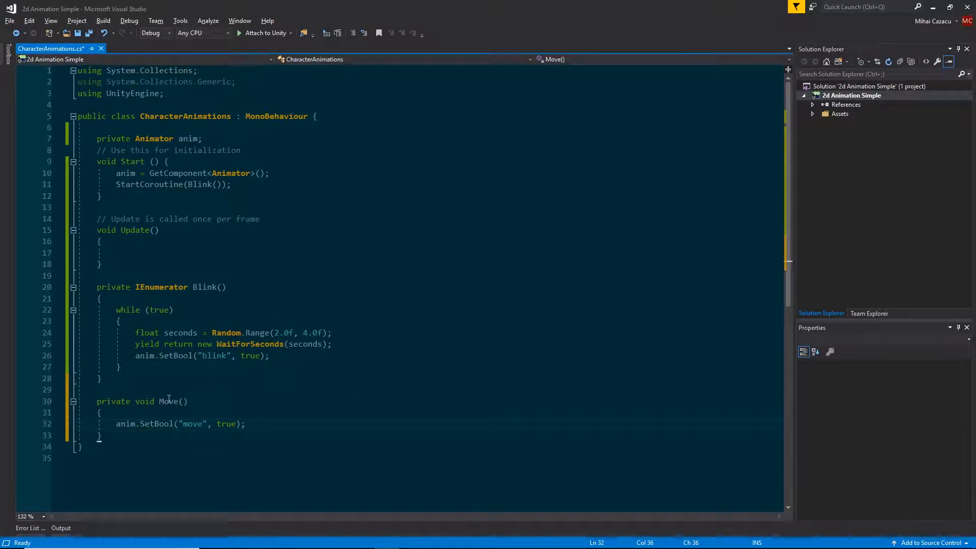
Rename the Move() method to StarMoving.
click(166, 401)
double_click(166, 402)
text(StarMo)
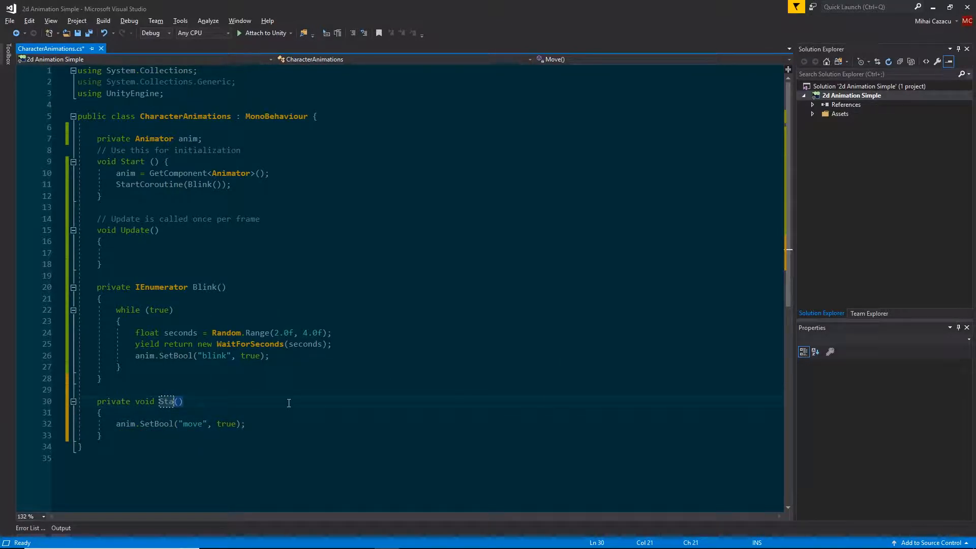
text(ving)
Add an empty private void StopMoving() method directly below StarMoving().
click(247, 430)
key(Return)
text(private voi)
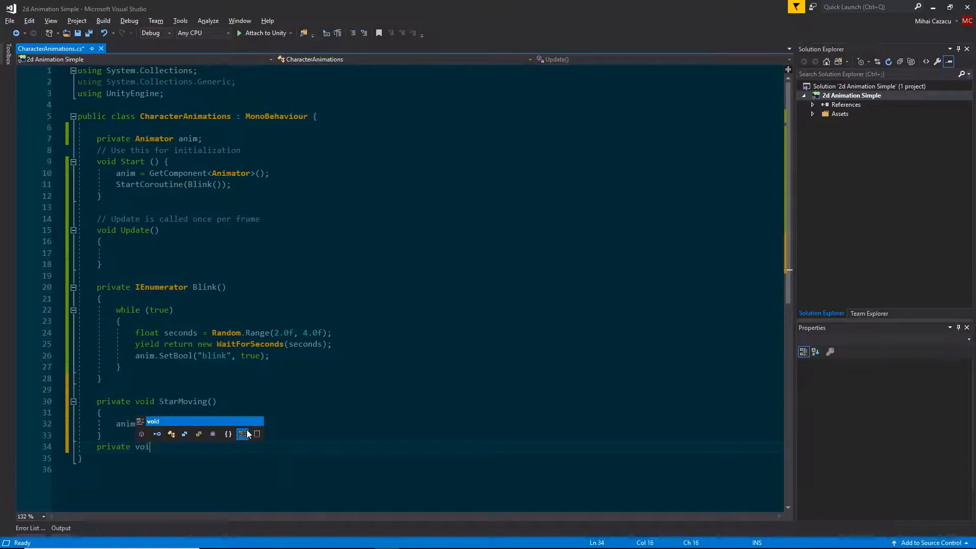
text(d StopM)
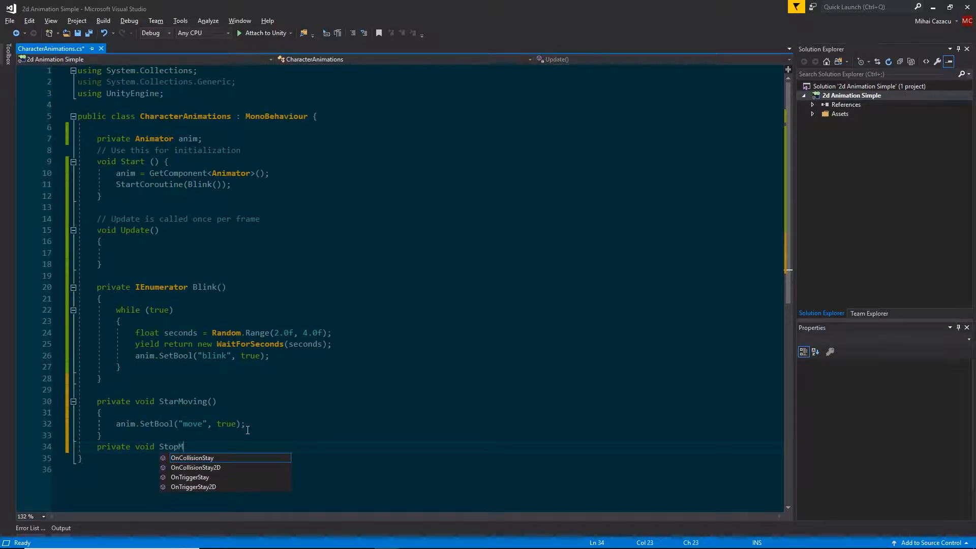
text(oving(){)
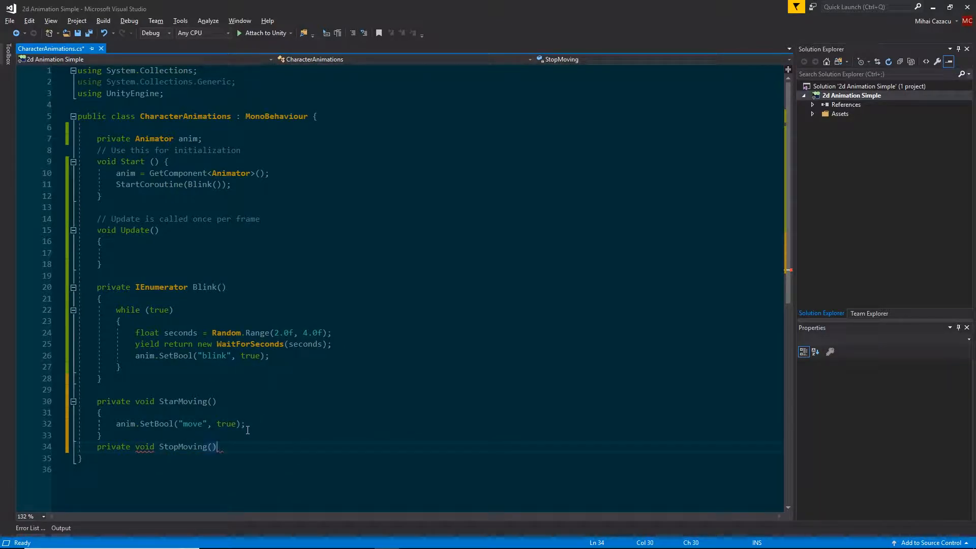
key(Return)
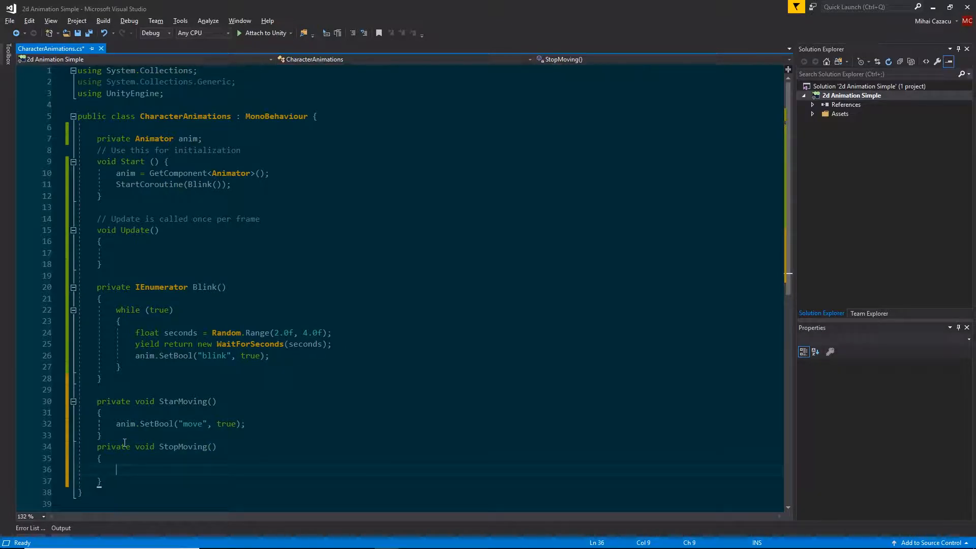
Fill StopMoving() with anim.SetBool("move", false); and save the script.
click(183, 463)
text(anim.SetBool("move", true);)
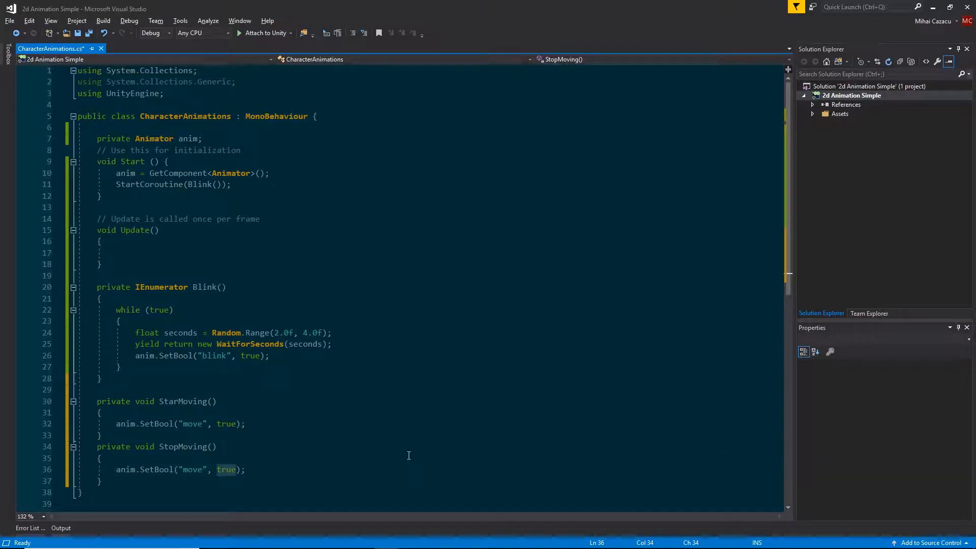
text(false)
key(ctrl+s)
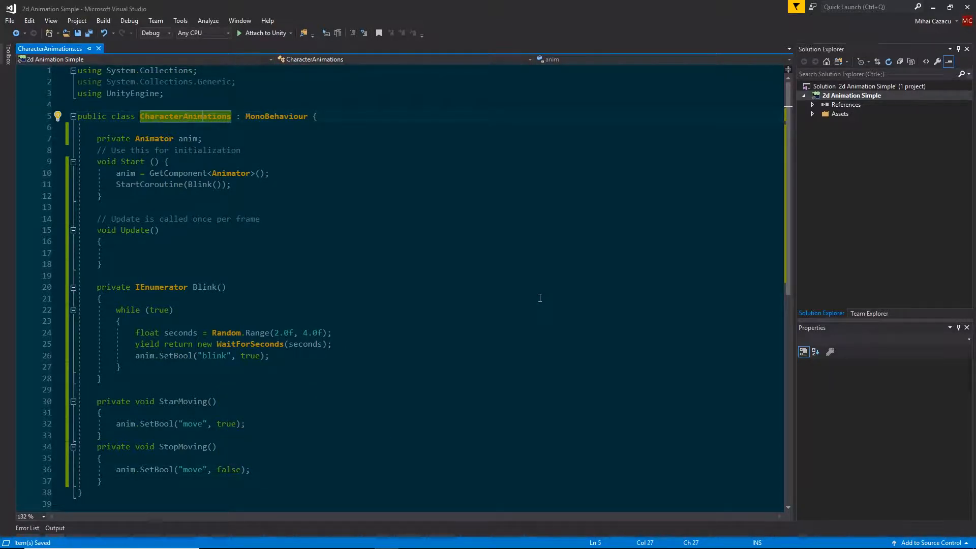
Switch to Unity, collapse CharacterRig in the hierarchy, and show the selected Character object in the Scene view.
click(933, 7)
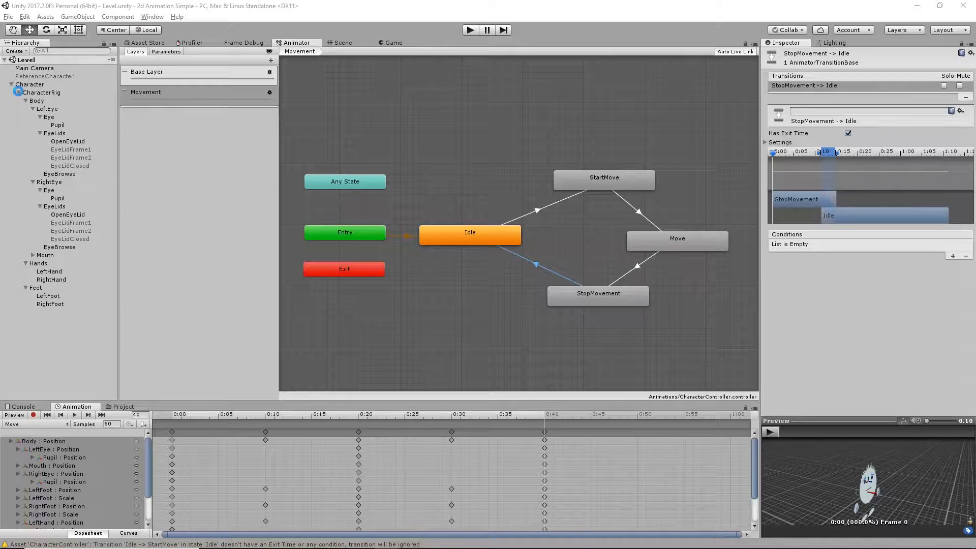
click(18, 93)
click(32, 85)
click(350, 43)
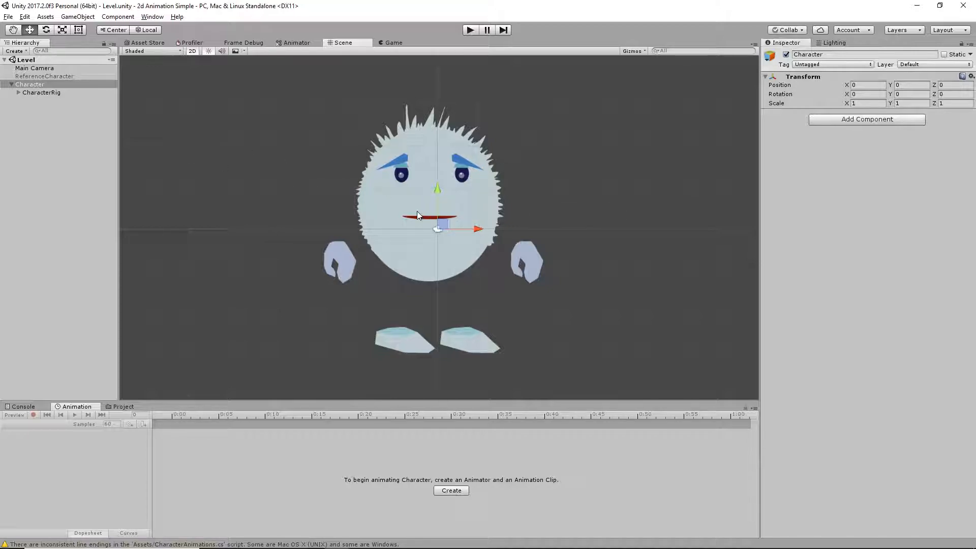
click(30, 93)
click(34, 84)
click(11, 85)
click(11, 85)
Add a new script component named Character to the Character object.
click(867, 119)
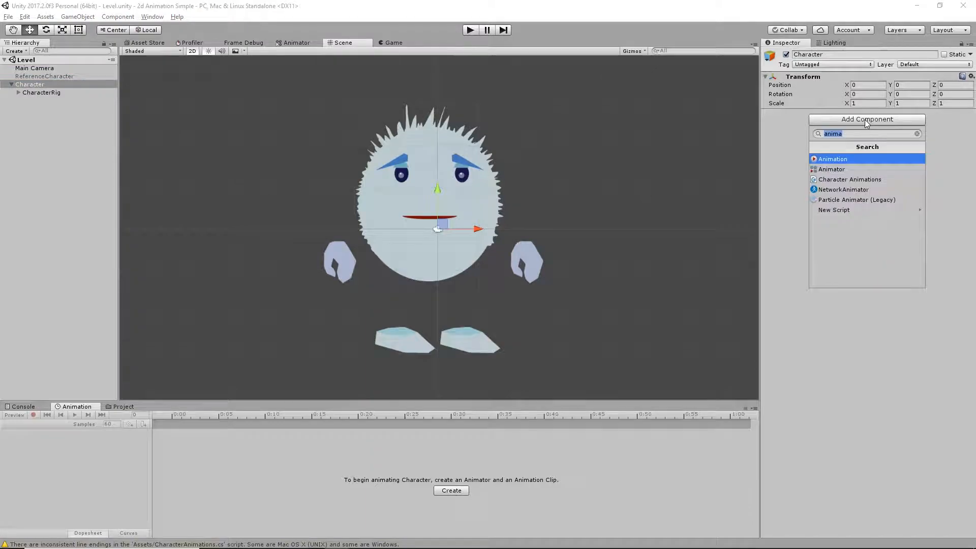
click(842, 209)
text(Character)
key(Return)
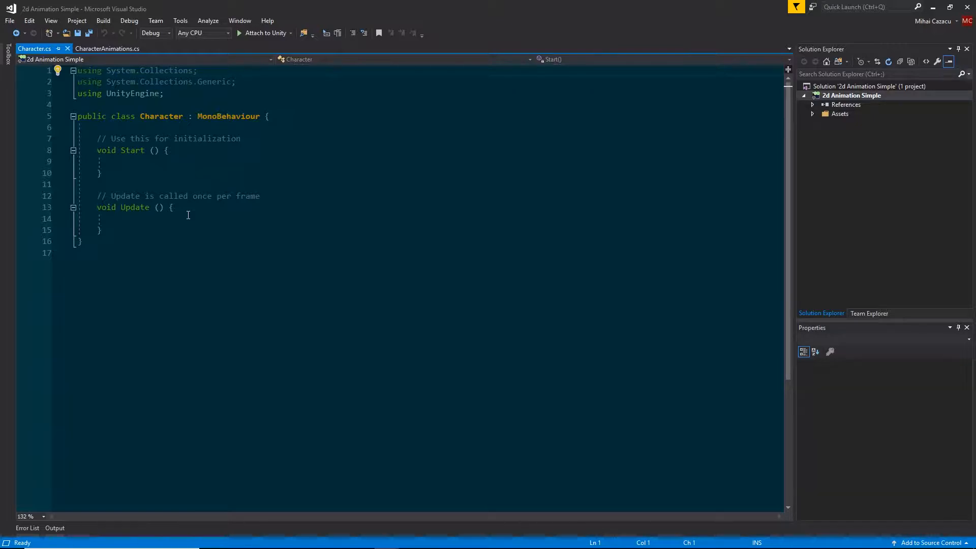
Begin an if statement in Update() of Character.cs with a call to Input.GetKeyDown().
click(136, 220)
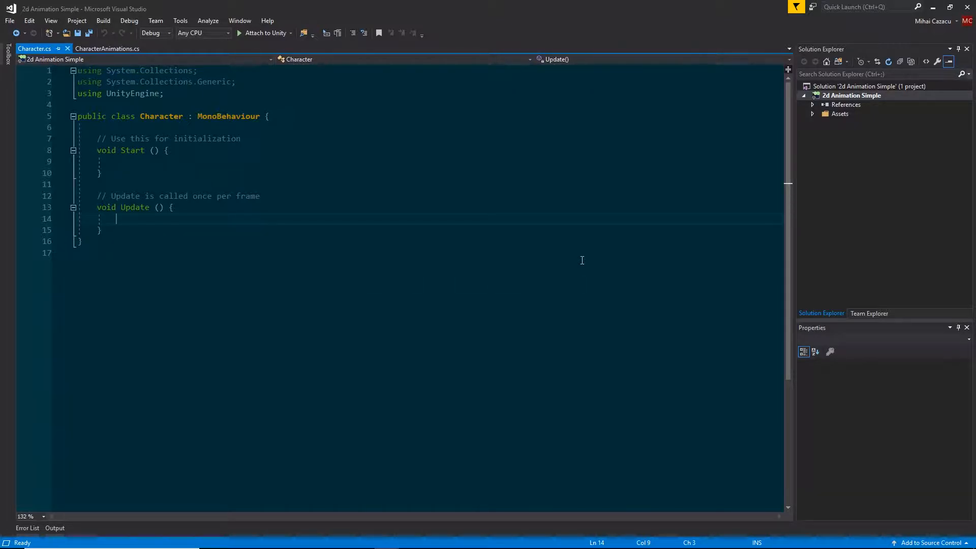
text(if ()
text(Input)
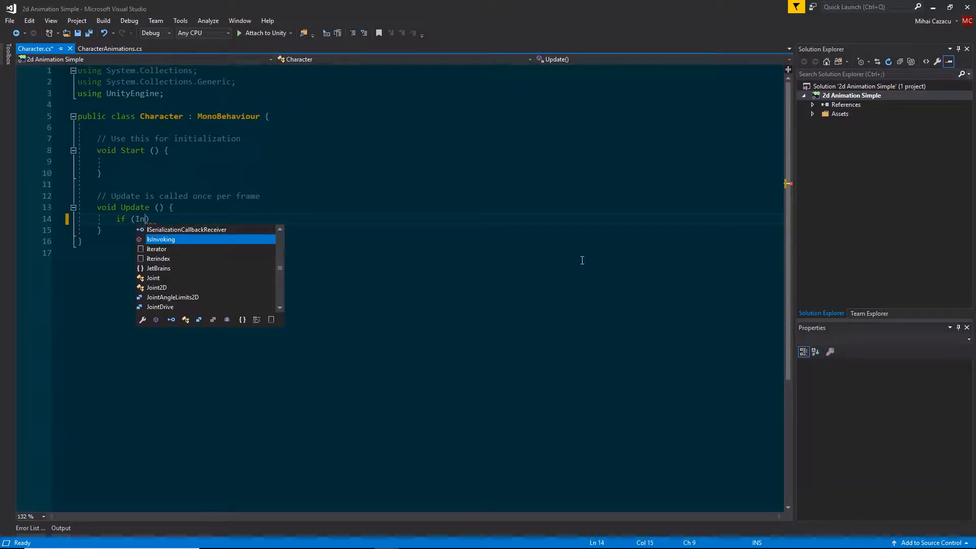
text(.ge)
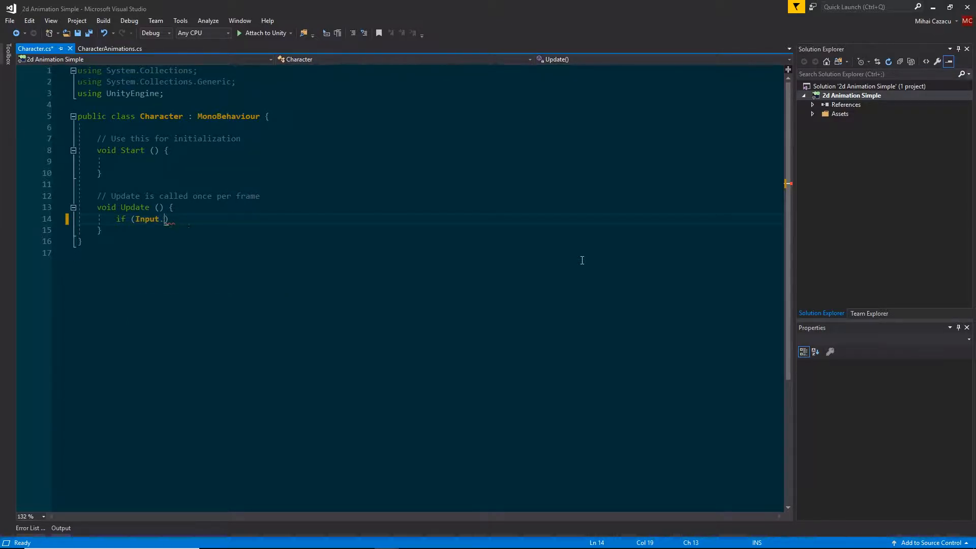
text(tkey)
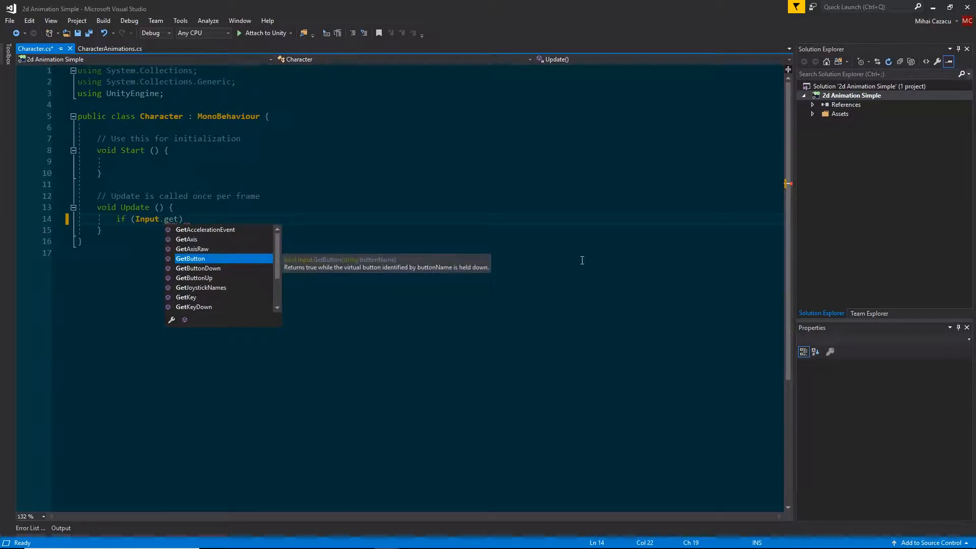
text(d)
key(Tab)
text(()
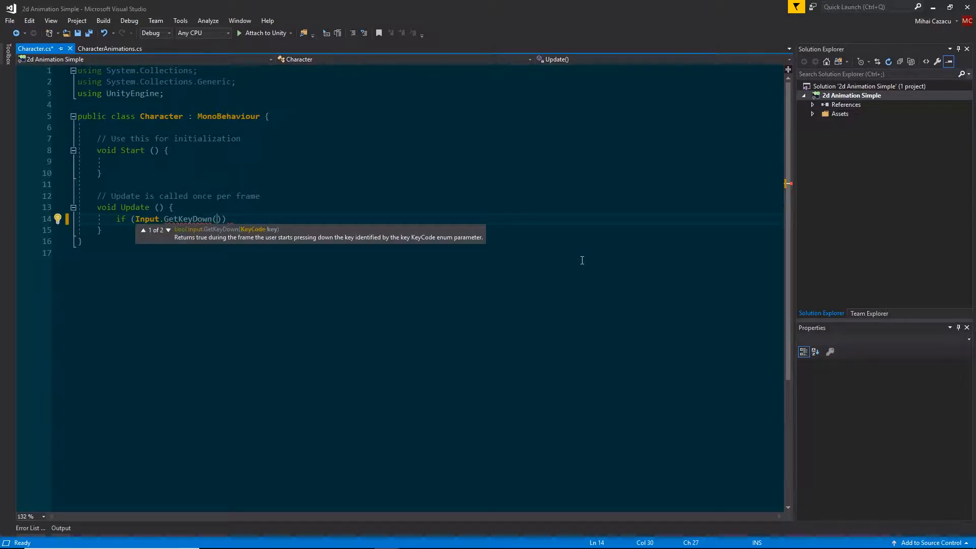
Complete the GetKeyDown condition with KeyCode.RightArrow and give the if statement an empty braced block.
text(key)
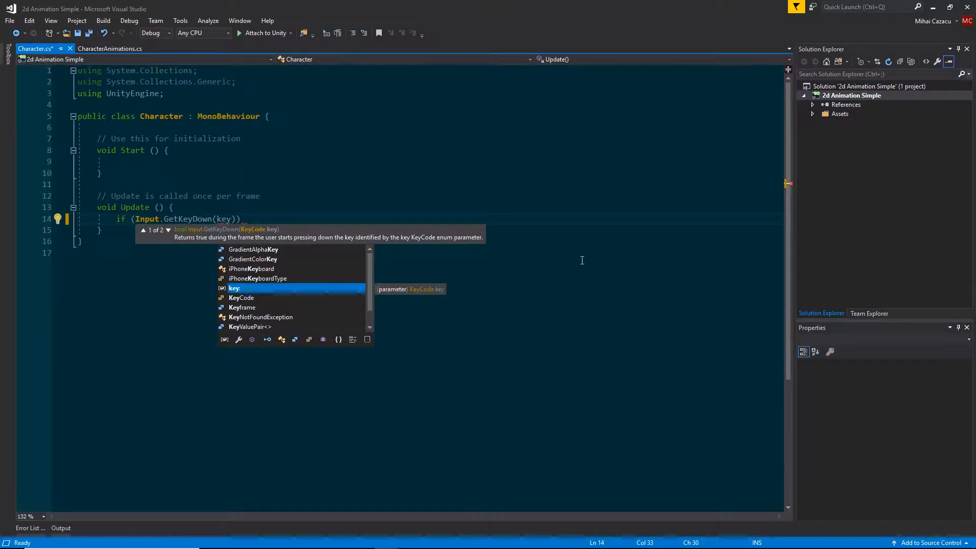
text(code)
key(Tab)
text(.)
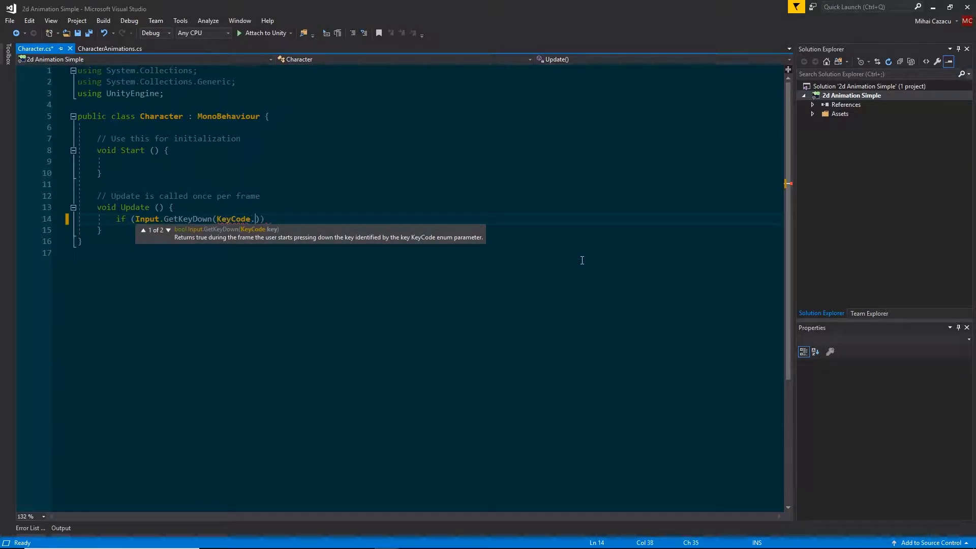
text(arr)
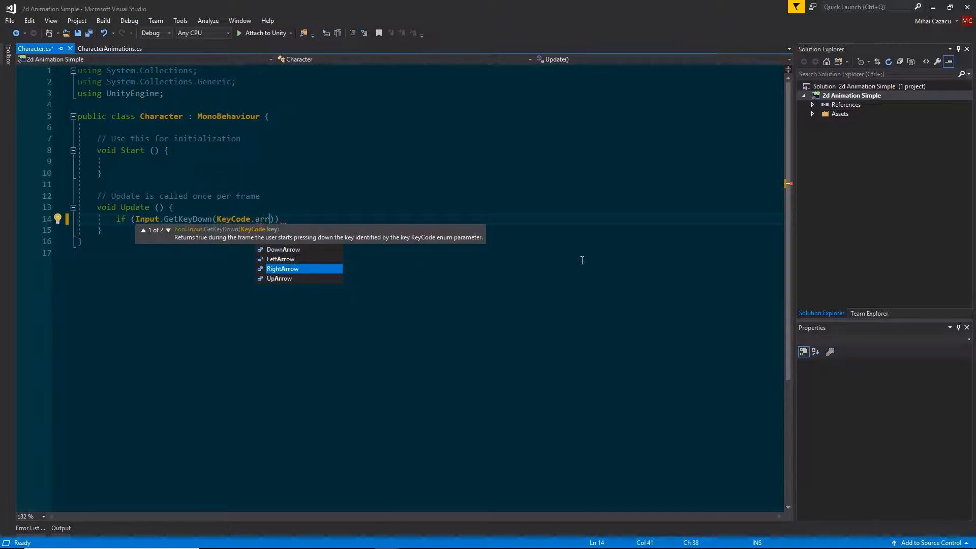
key(Tab)
text()))
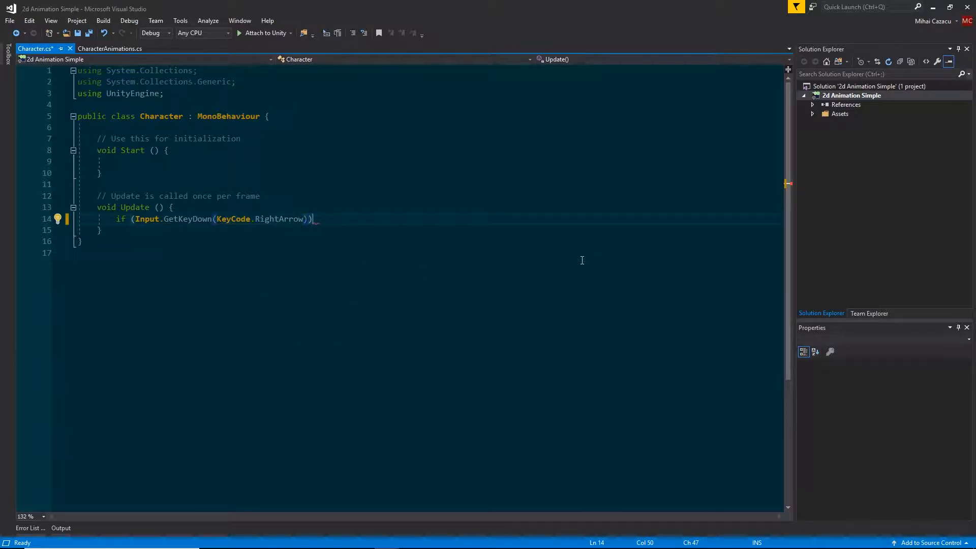
key(Return)
text({)
key(Return)
Add an else if branch testing Input.GetKeyDown(KeyCode.LeftArrow) with an empty braced block.
key(Down)
key(Return)
text(els)
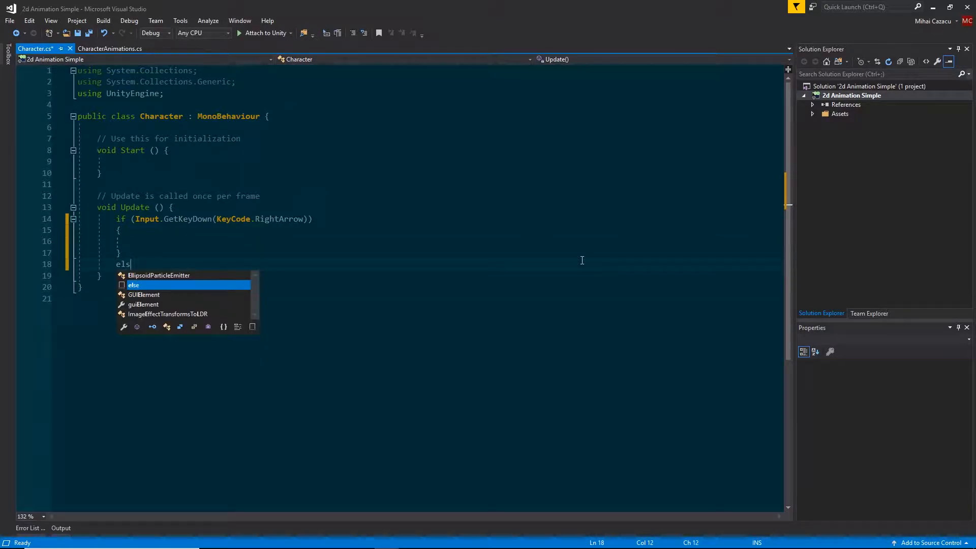
text(e if (I)
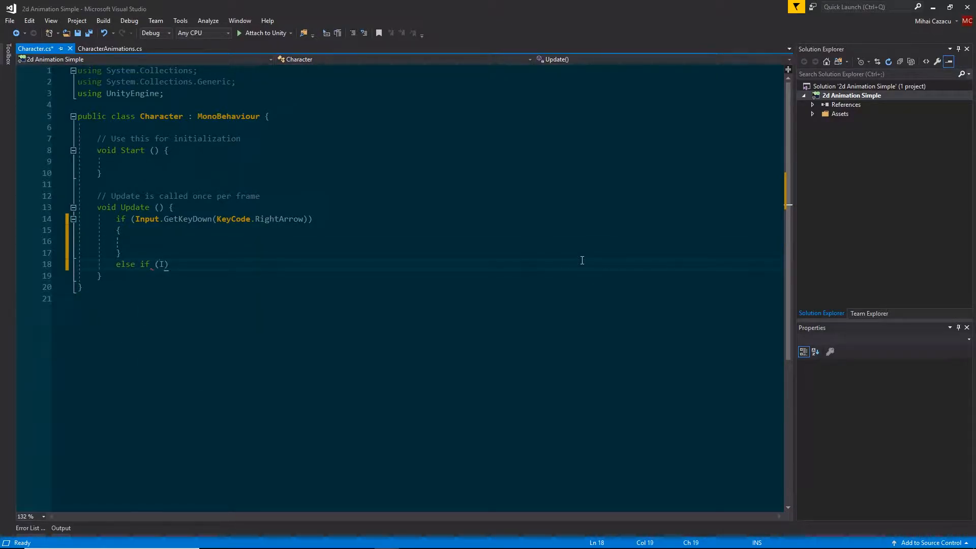
text(nput.get)
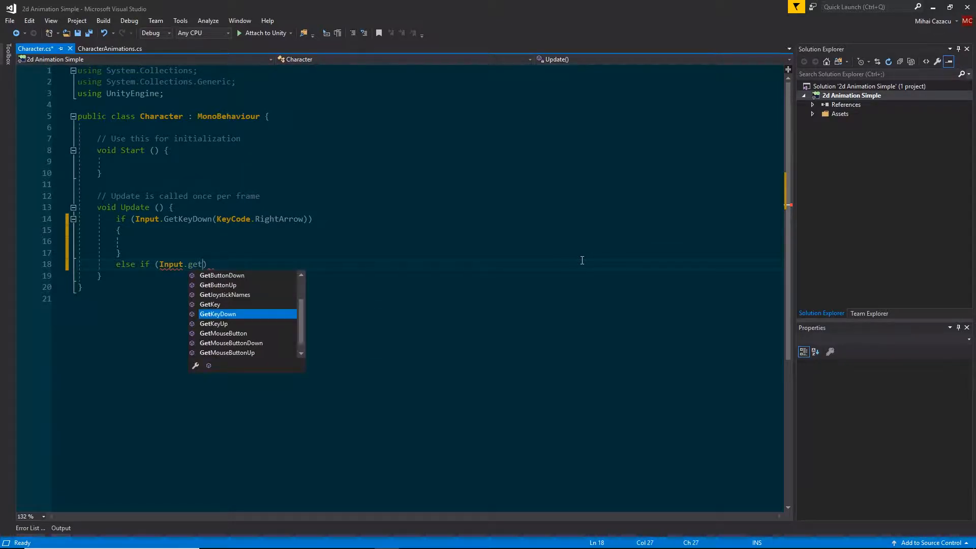
text(()
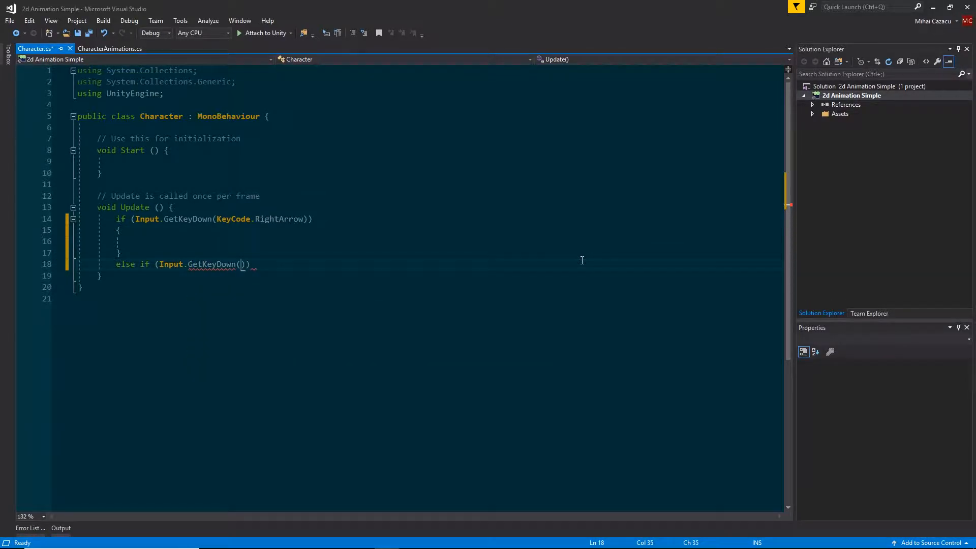
text(key)
key(Down)
key(Tab)
text(.)
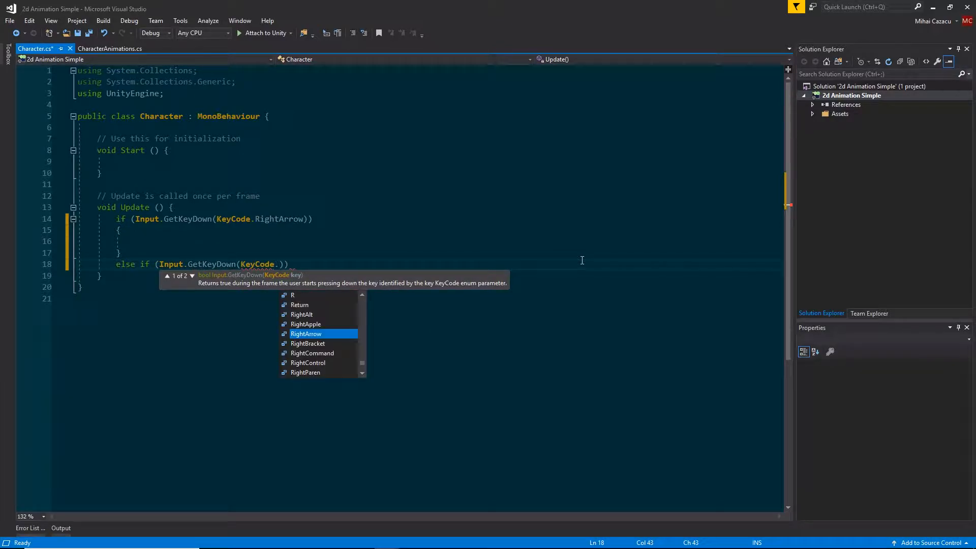
text(LeftArrow)) {)
Finish the second branch's condition with KeyCode.LeftArrow and give it an empty braced block.
key(Down)
key(End)
key(Return)
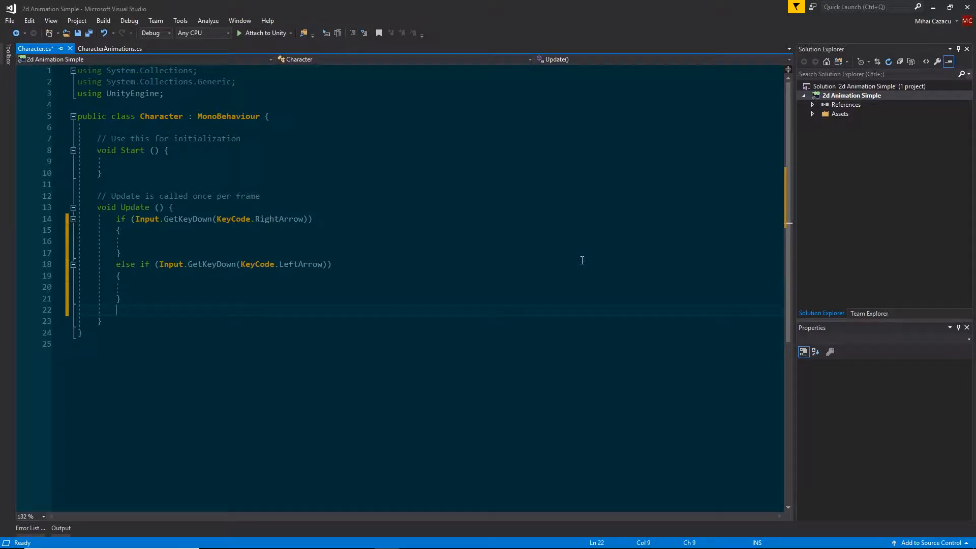
Begin a third branch, else if, in Update() that tests Input.GetKeyUp(KeyCode.LeftArrow).
text(else)
text( if (Input.g)
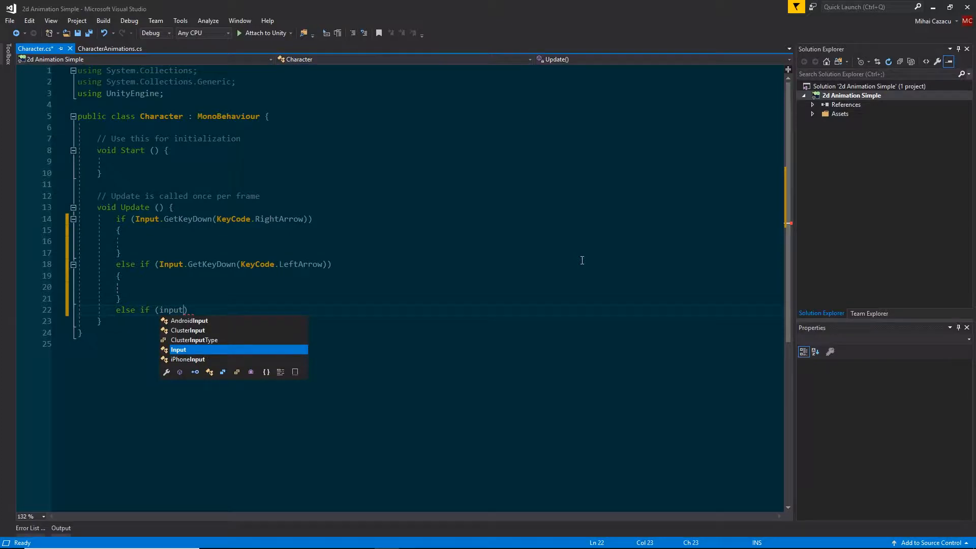
text(et)
key(Down)
text((KeyCode.)
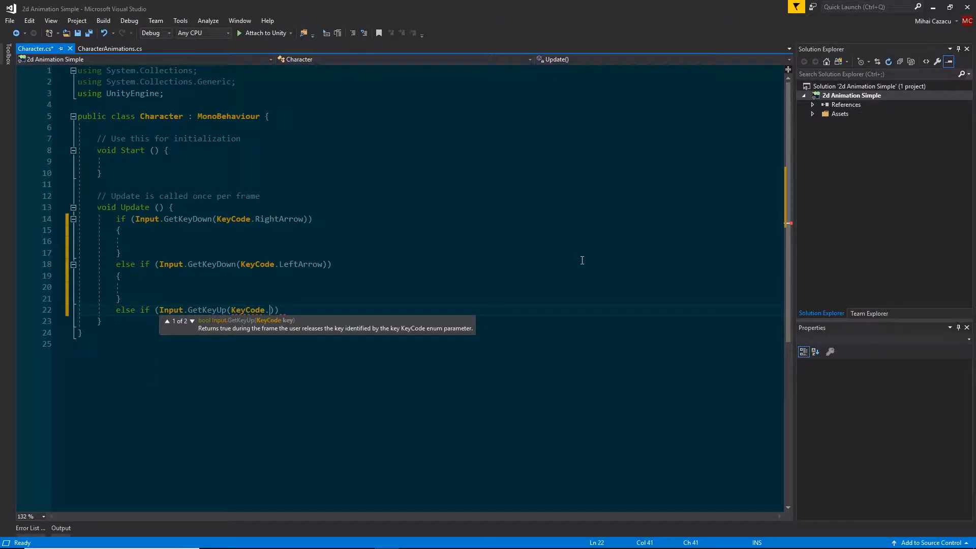
text(LeftArrow)
key(Tab)
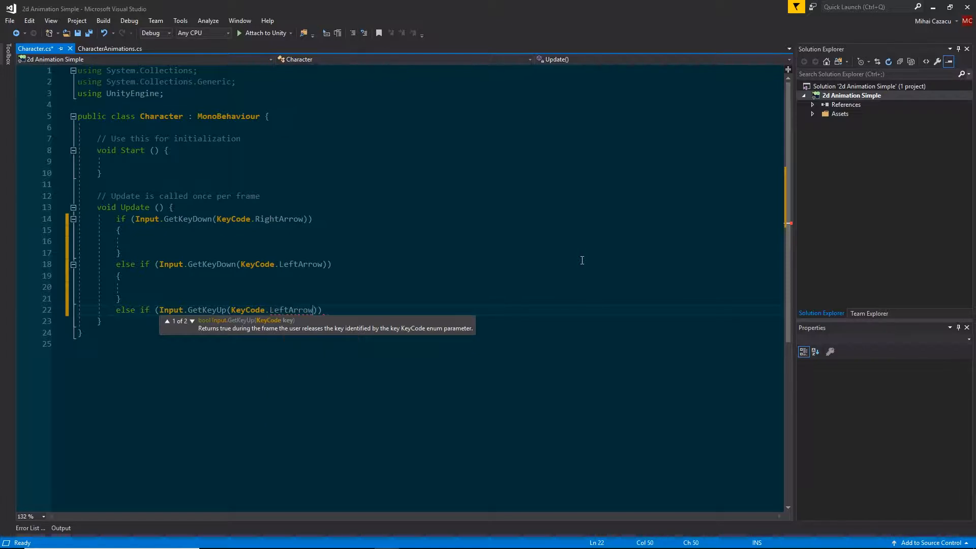
Extend the GetKeyUp condition with || Input.GetKeyUp(KeyCode.RightArrow) and add an empty braced block beneath it.
text() || Input.getkeyd)
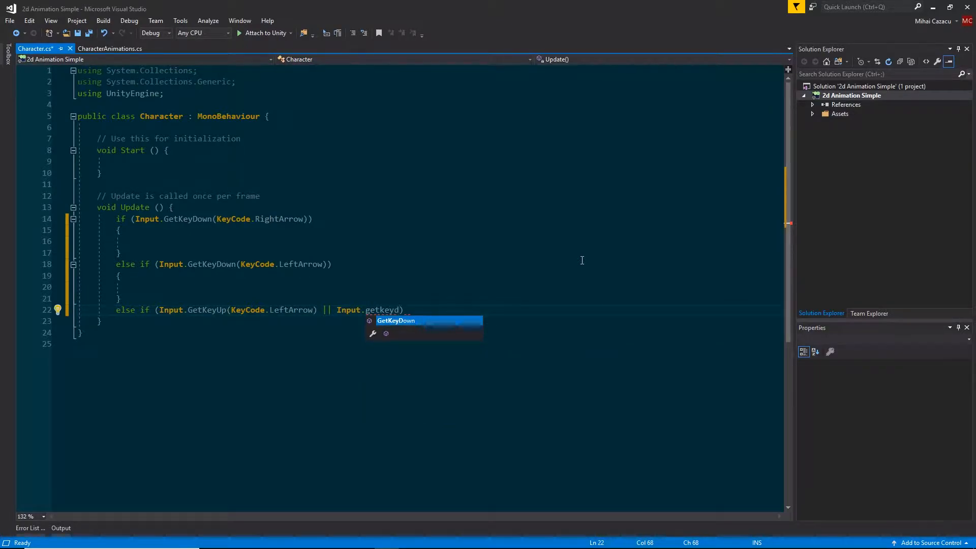
key(BackSpace)
text(ut.)
key(Tab)
text((keyc)
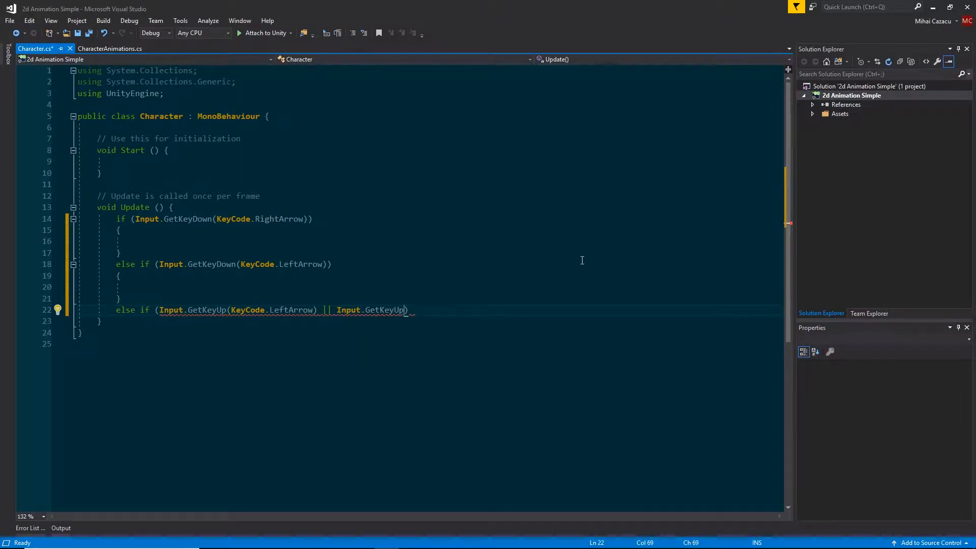
text(ode)
key(Tab)
text(.)
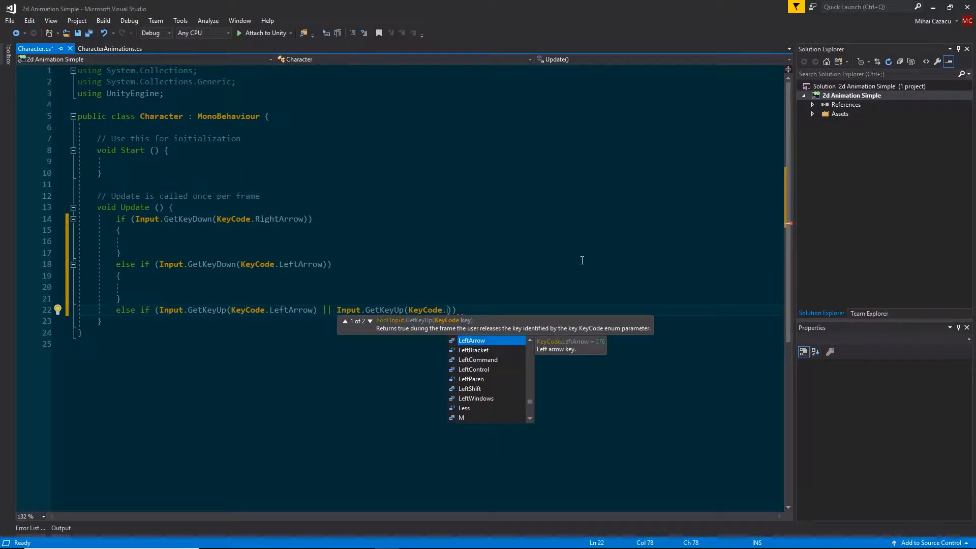
text(righta)
key(Tab)
key(End)
text({)
key(Return)
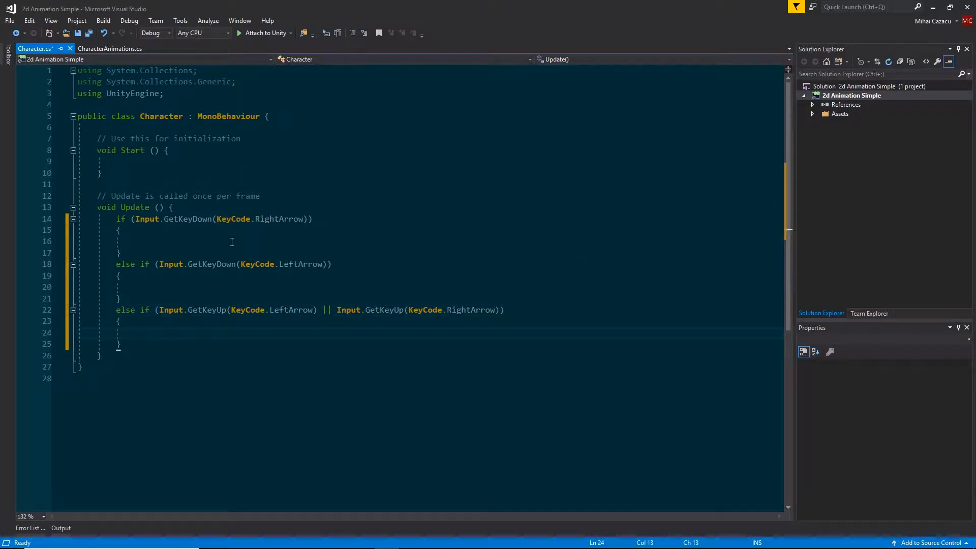
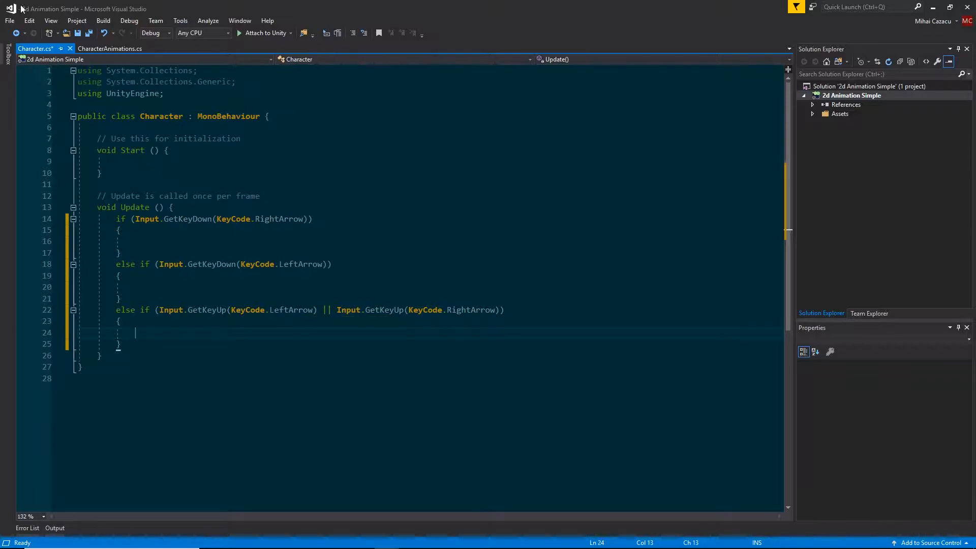
Declare a public CharacterAnimations field named animations at the start of the Character class.
click(109, 48)
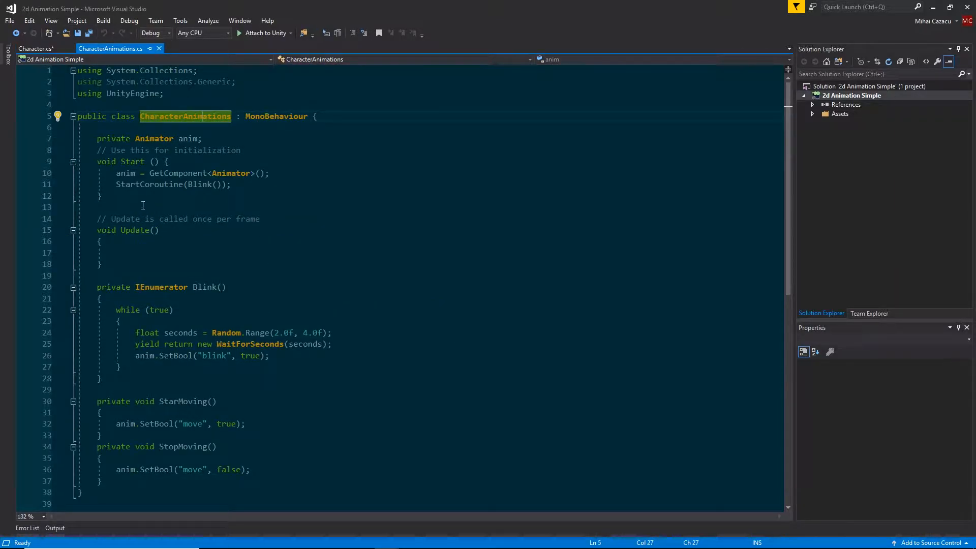
click(35, 48)
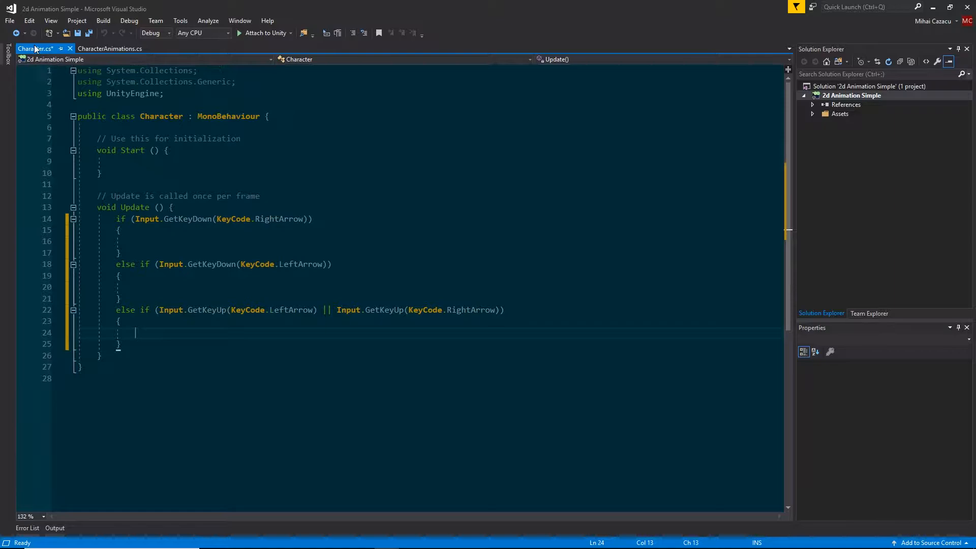
click(110, 48)
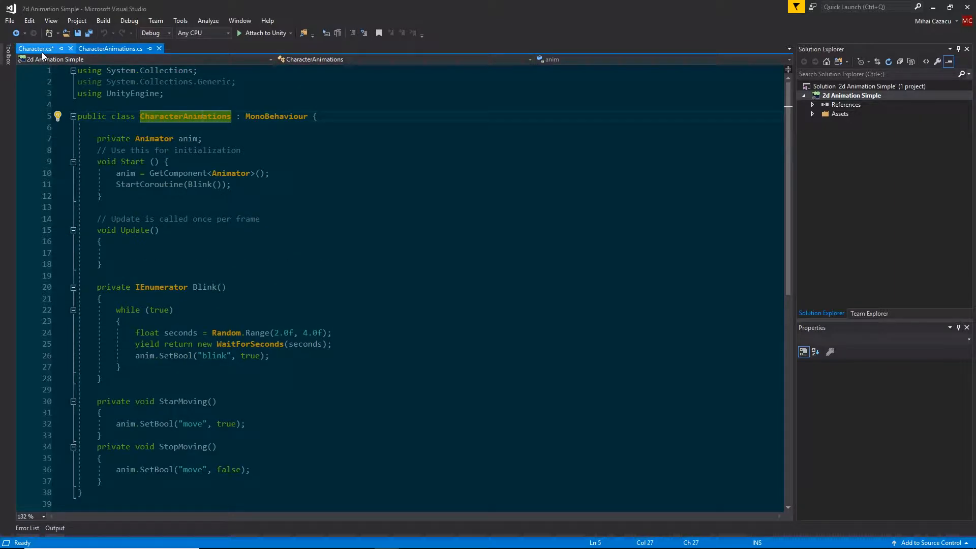
click(39, 49)
text(public Charac)
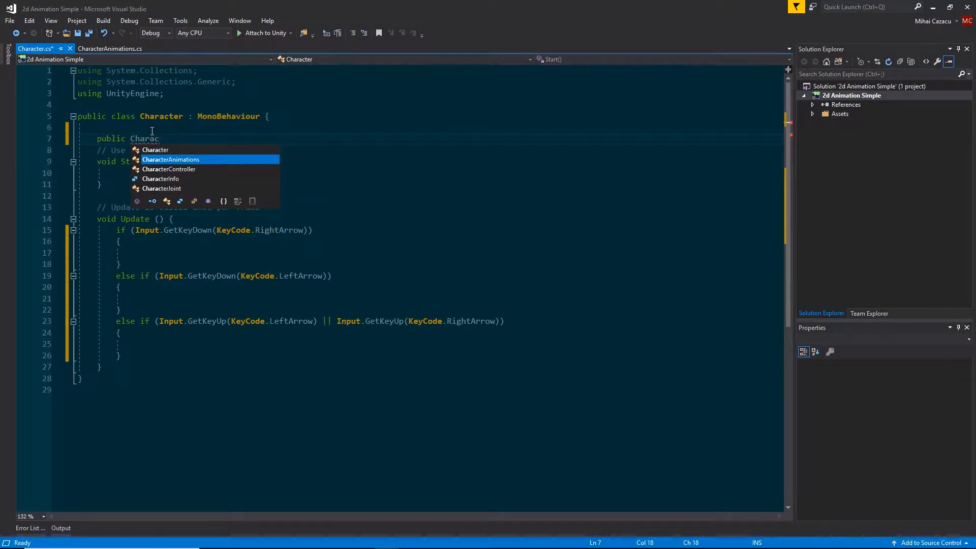
text(terAnimations animations;)
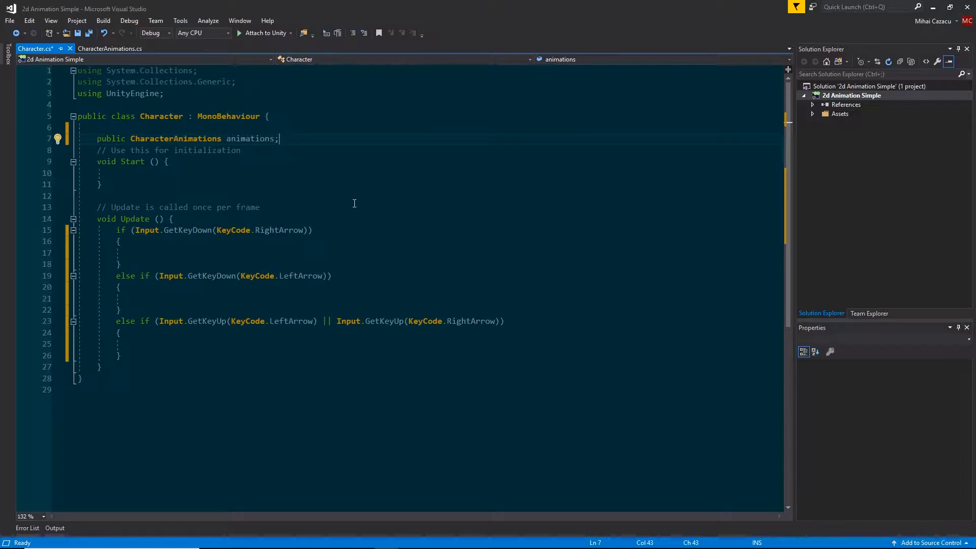
Rename the StarMoving() method in CharacterAnimations.cs to StarMovingRight().
click(108, 49)
scroll(148, 331, down, 4)
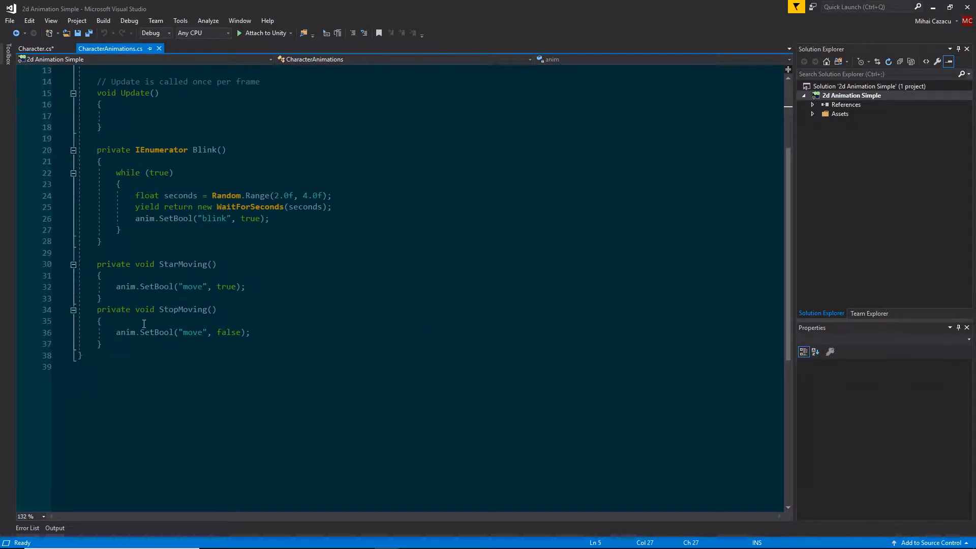
click(36, 48)
click(100, 50)
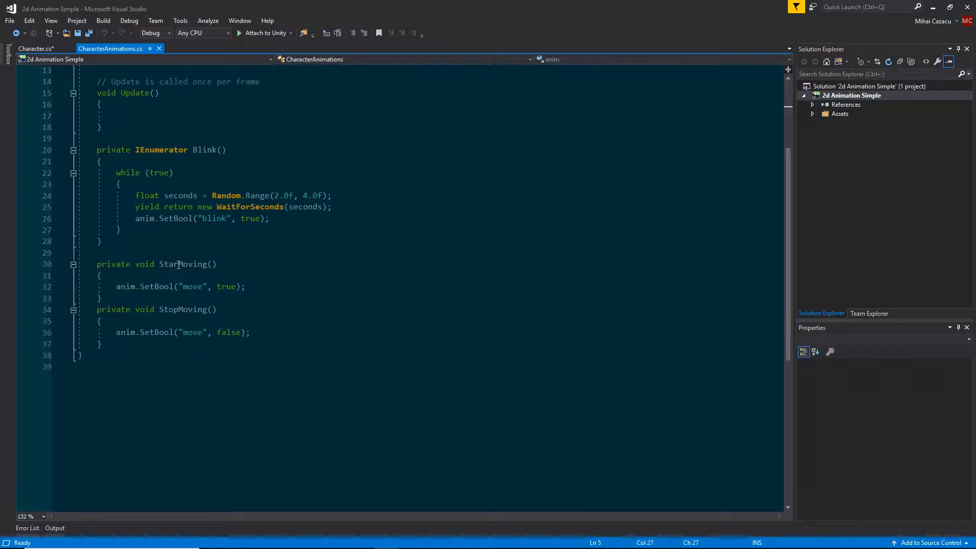
click(206, 264)
text(Right)
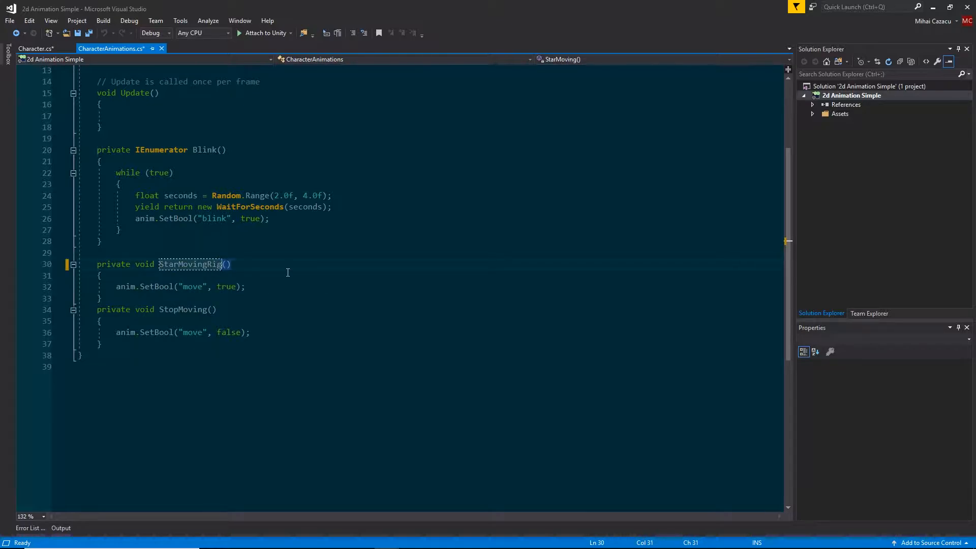
Duplicate the whole StarMovingRight() method directly below itself, above StopMoving().
click(109, 268)
drag(79, 263, 122, 299)
key(ctrl+c)
click(124, 297)
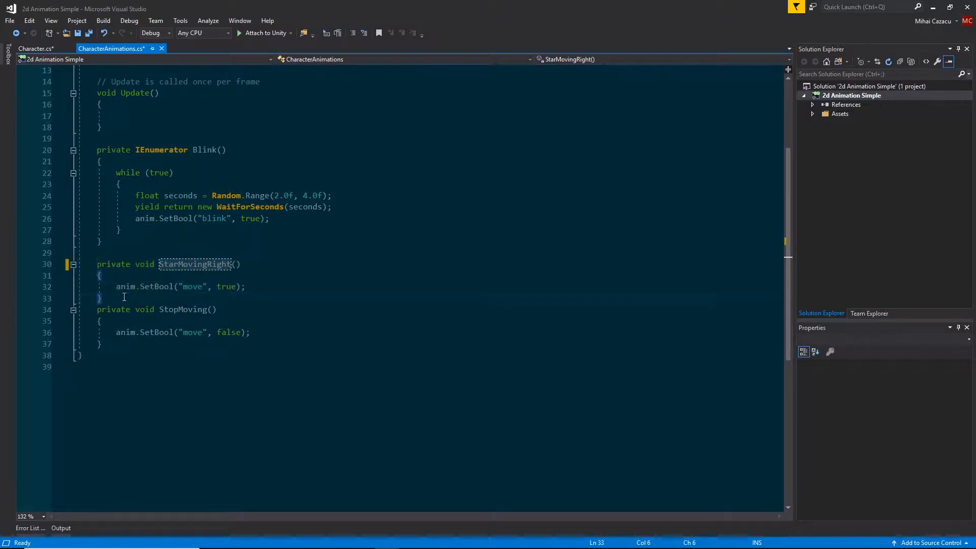
key(Return)
key(ctrl+v)
Rename the duplicated method to StarMovingLeft() and save CharacterAnimations.cs.
click(229, 309)
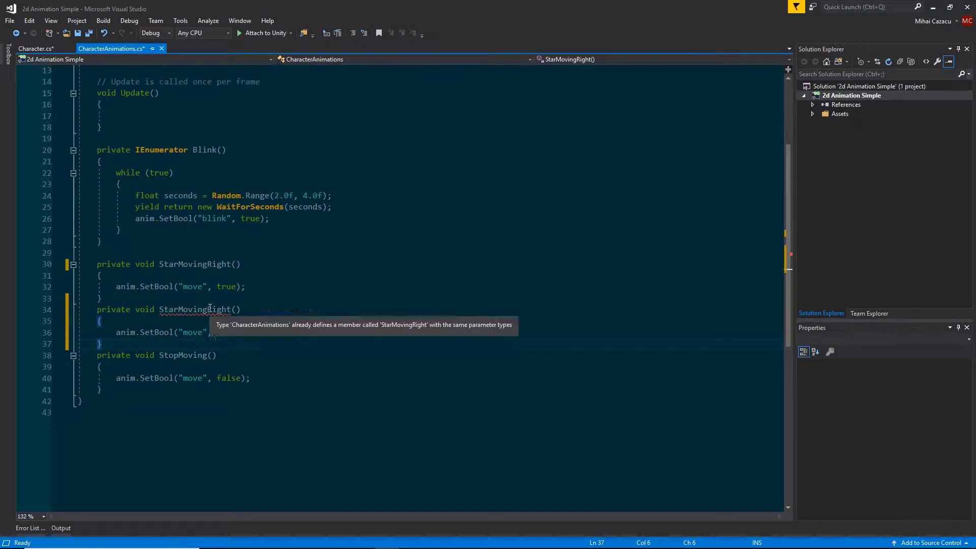
key(BackSpace)
key(BackSpace)
key(BackSpace)
key(BackSpace)
key(BackSpace)
text(Left)
key(ctrl+s)
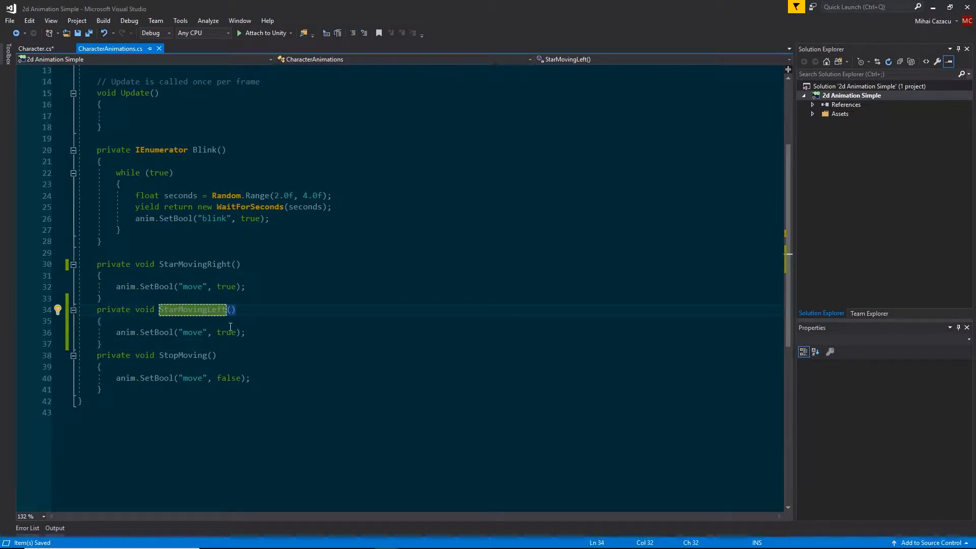
Switch to Unity, try an X scale of -1 on CharacterRig, and restore its X scale to 1.
click(935, 8)
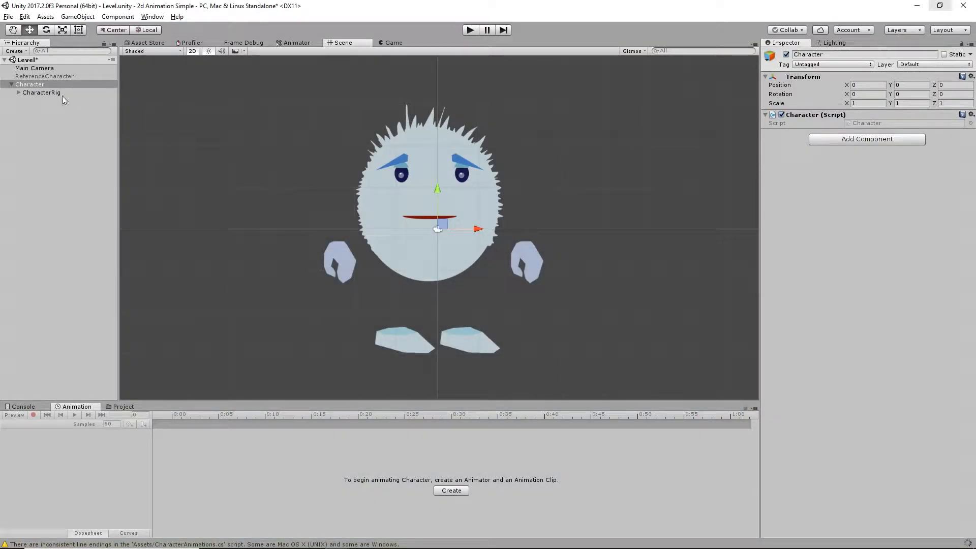
click(31, 93)
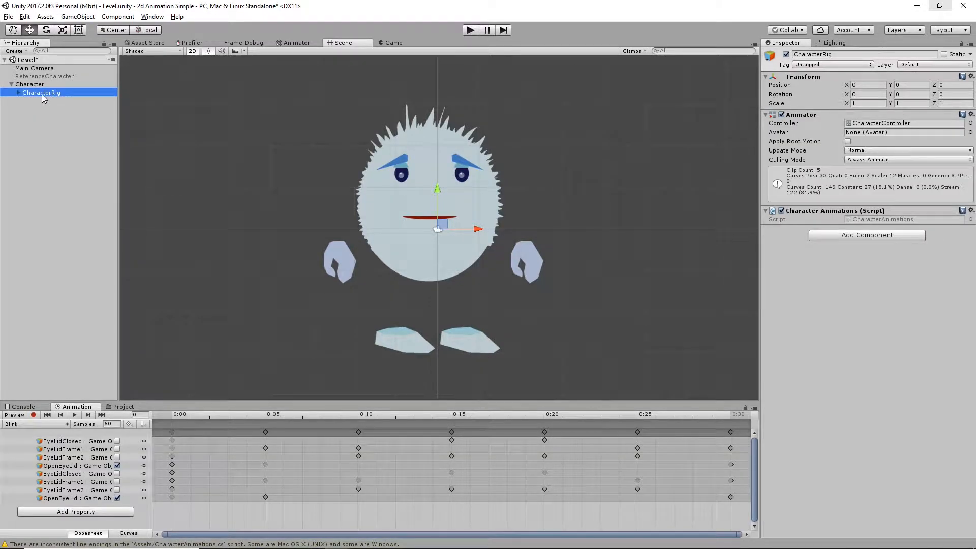
click(861, 103)
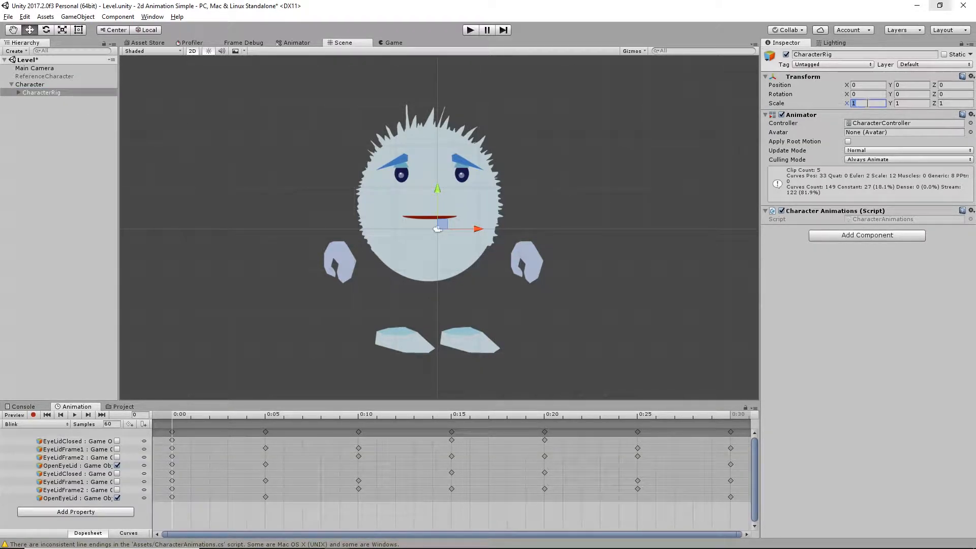
text(-1)
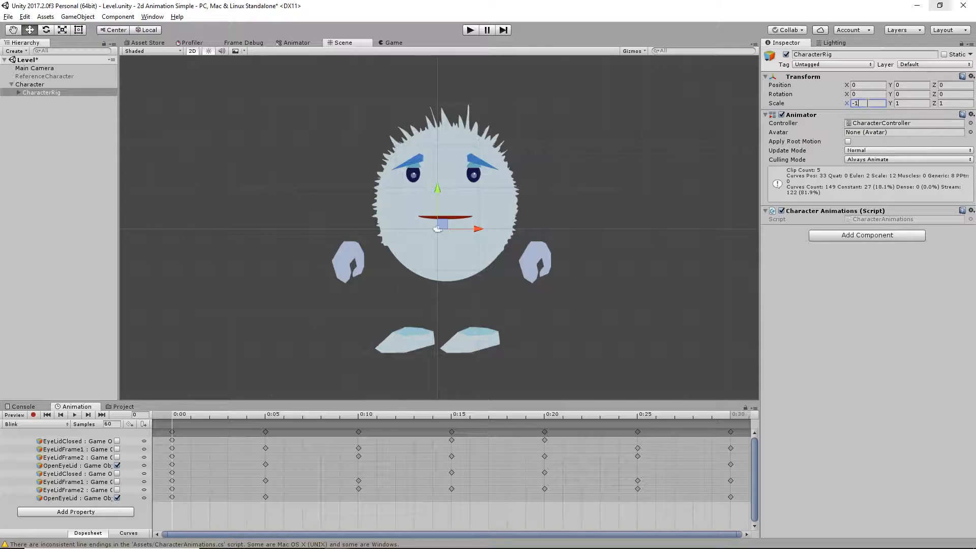
key(BackSpace)
key(BackSpace)
text(1)
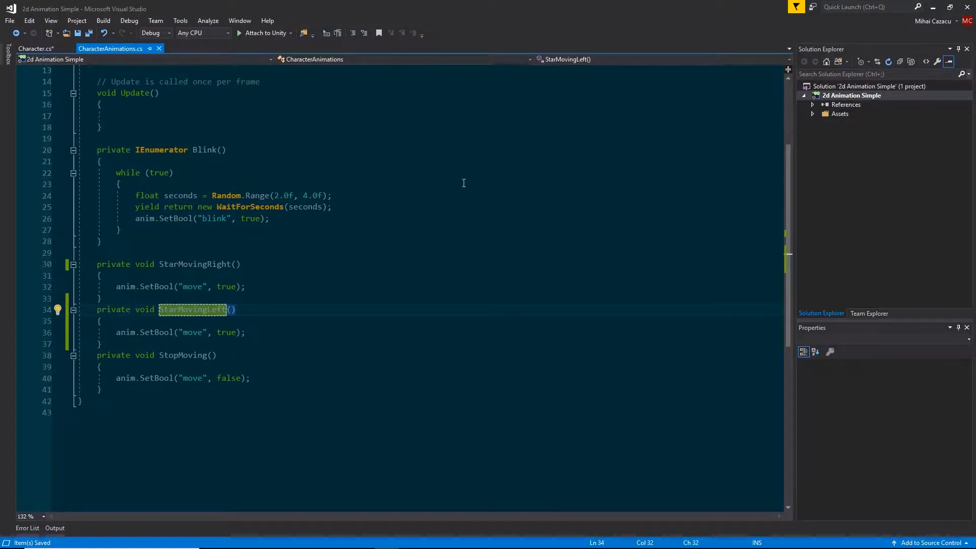
Back in Visual Studio, begin an assignment to this.transform.localScale as the first line of StarMovingLeft().
click(506, 318)
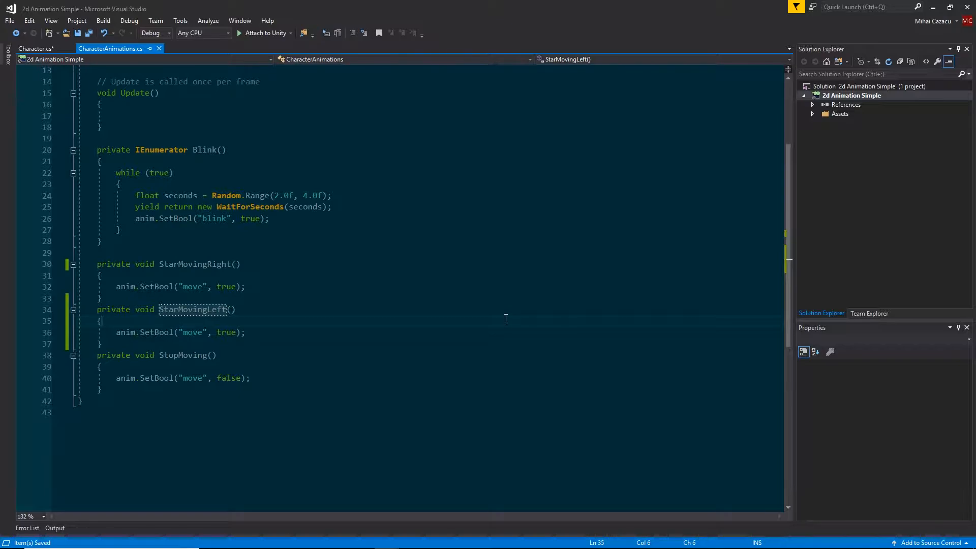
key(Return)
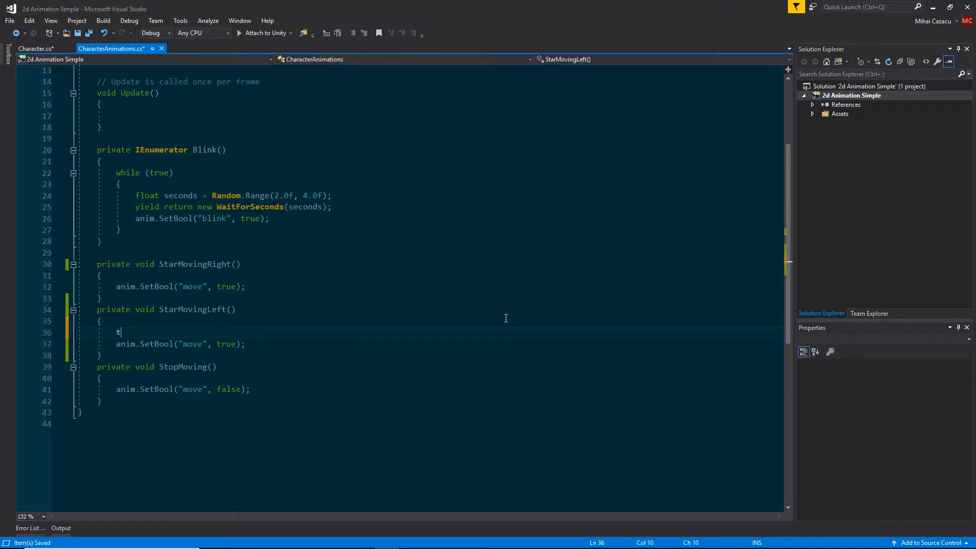
text(this)
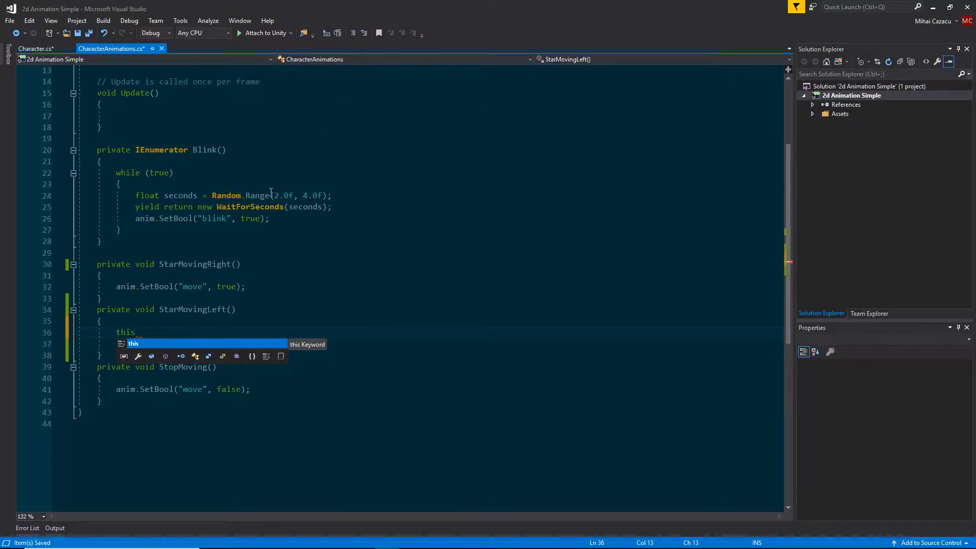
drag(572, 11, 577, 245)
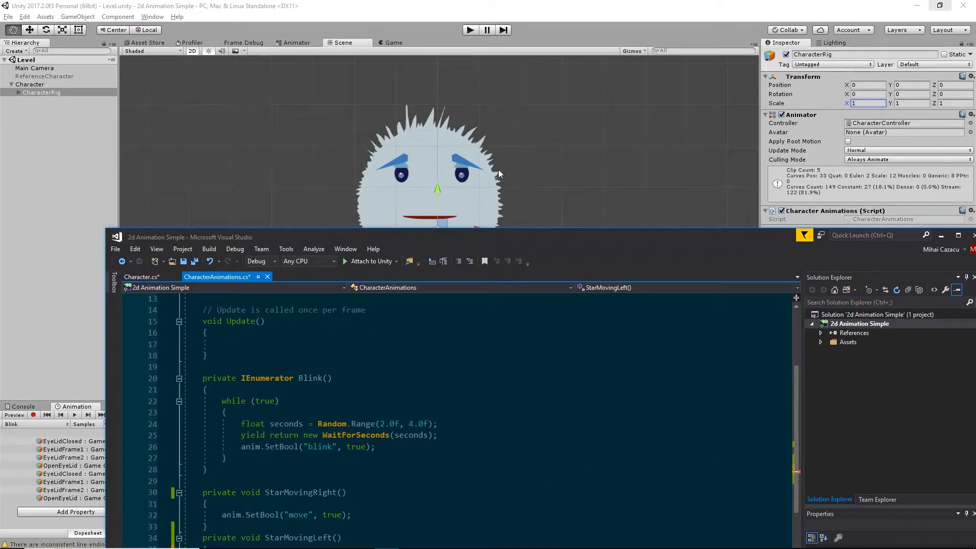
double_click(577, 243)
text(.)
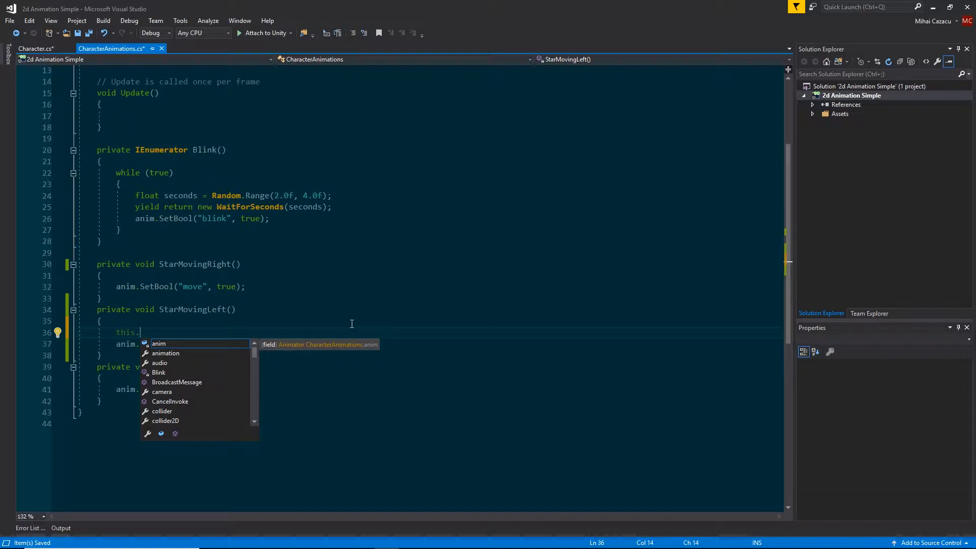
text(tra)
key(Tab)
text(.localScale)
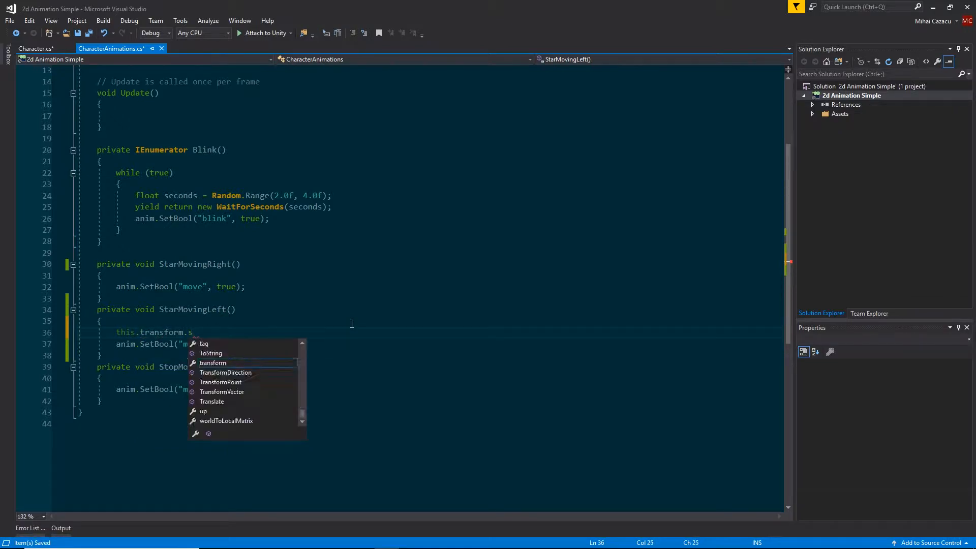
text( = )
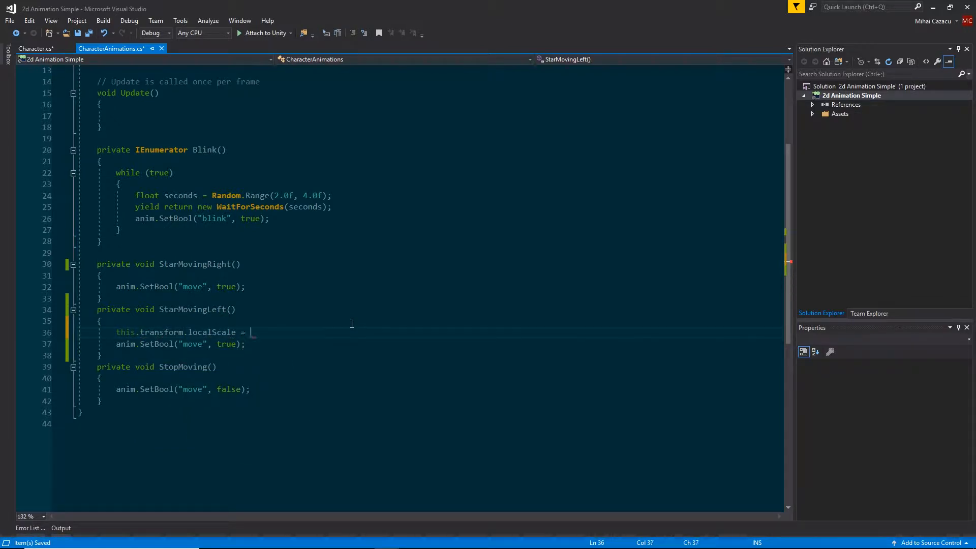
Complete the localScale assignment in StarMovingLeft() with new Vector3(-1f, 1f, 1f);.
text(new )
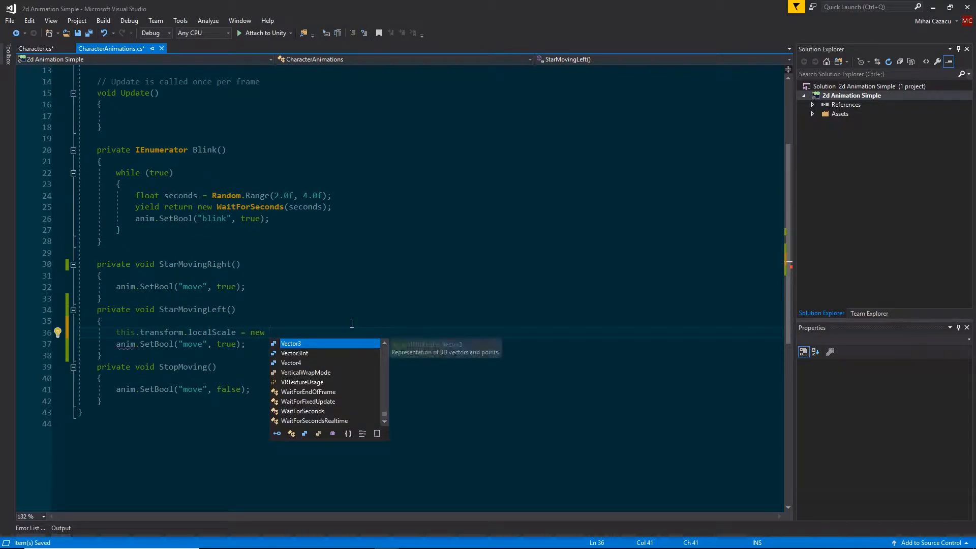
text(ve(-1)
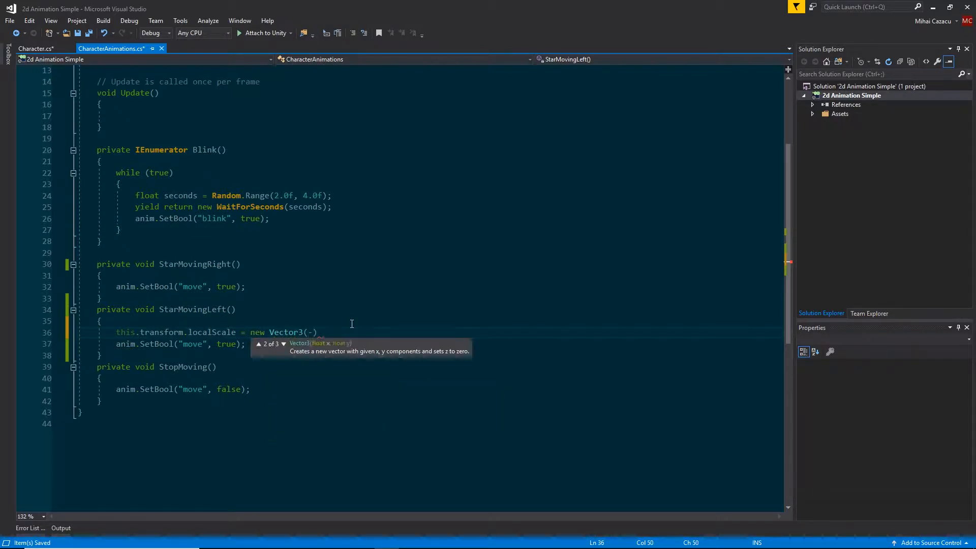
text(f,1,1)
key(Left)
key(Left)
text(f, 1)
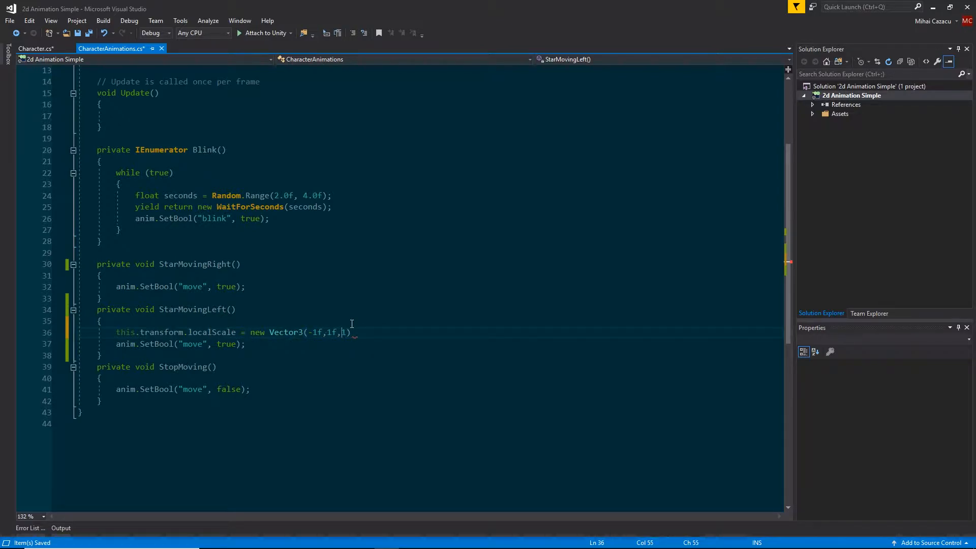
text(f);)
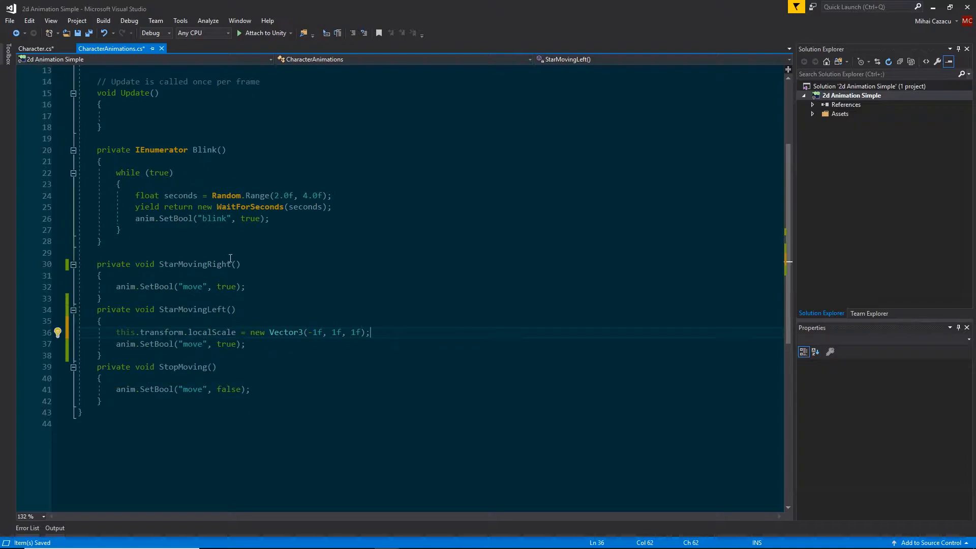
Copy the localScale line to the start of StarMovingRight(), set its X value to 1f, and save CharacterAnimations.cs.
drag(117, 332, 376, 332)
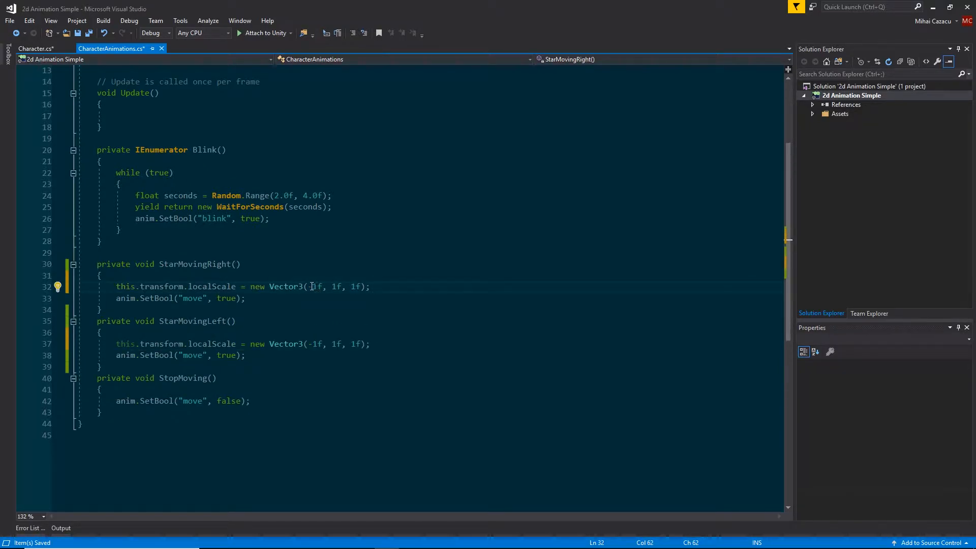
key(BackSpace)
key(BackSpace)
text(1)
key(ctrl+s)
Save Character.cs and begin a call on animations inside the RightArrow key-down branch.
click(32, 49)
key(ctrl+s)
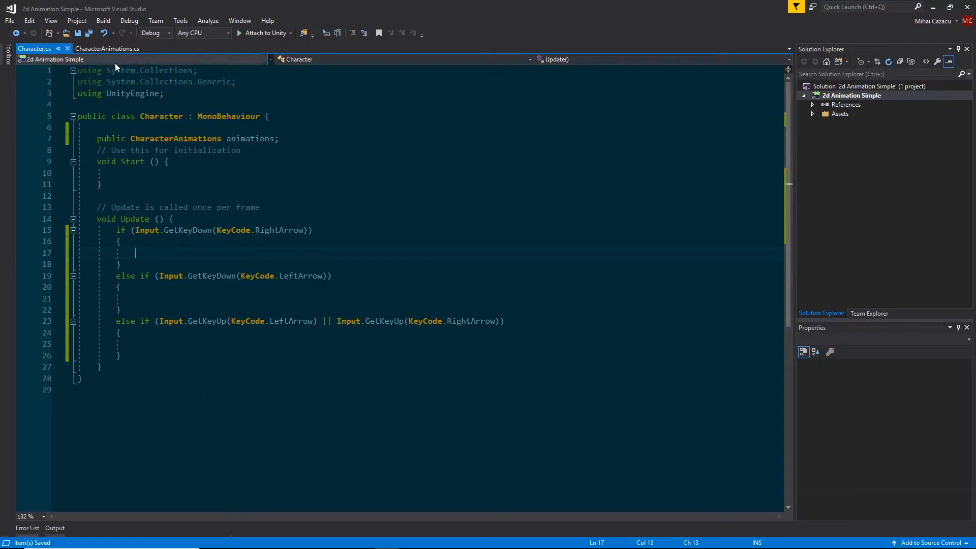
text(anim)
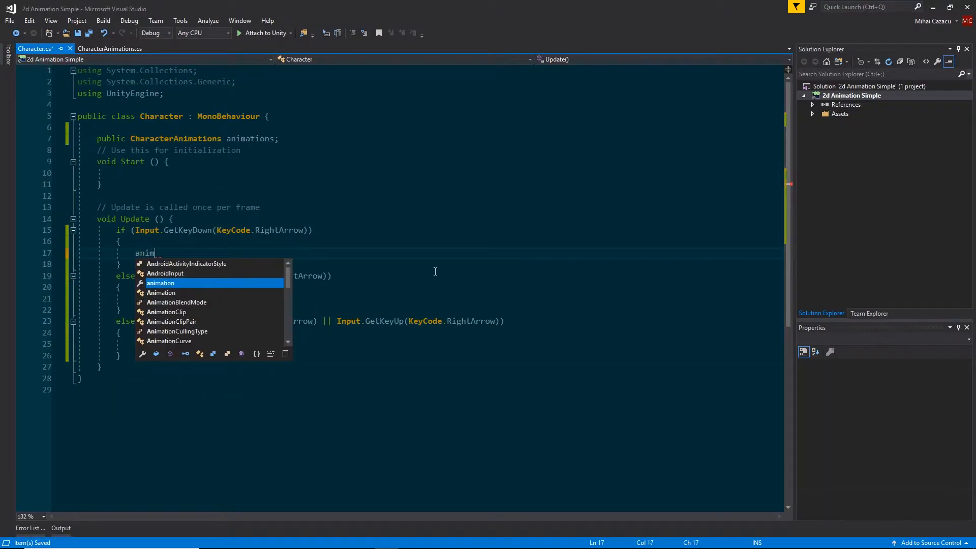
text(ations)
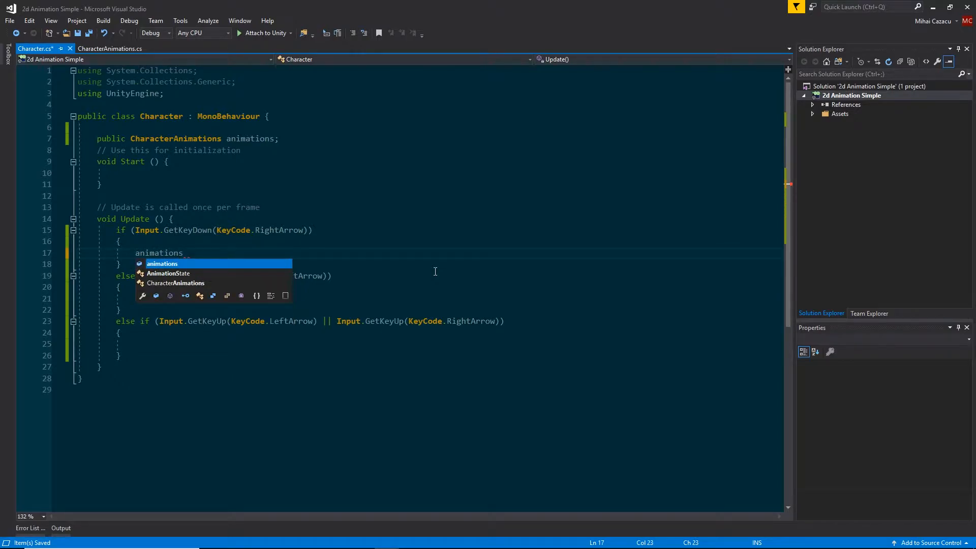
text(.)
In CharacterAnimations.cs, make StarMovingRight(), StarMovingLeft() and StopMoving() public, and save the script.
click(106, 47)
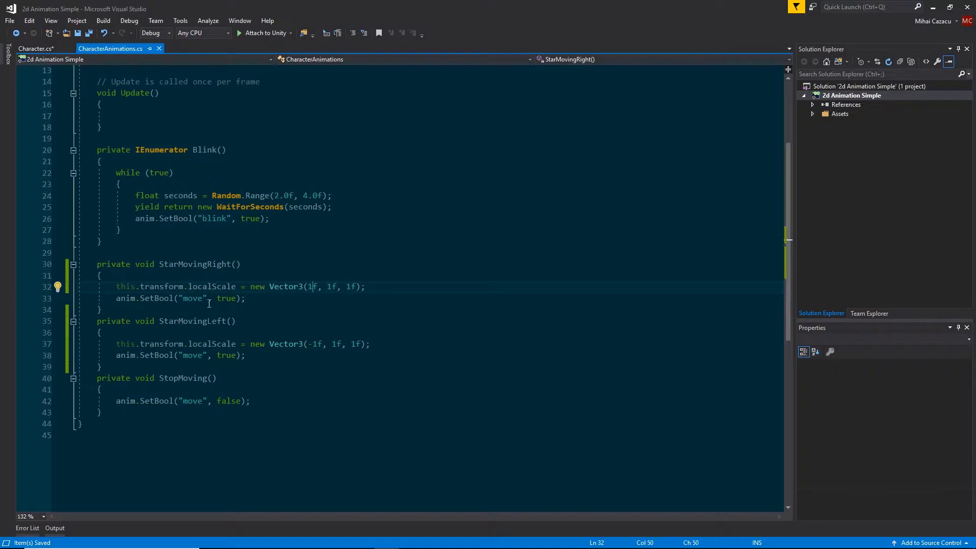
double_click(115, 266)
text(public)
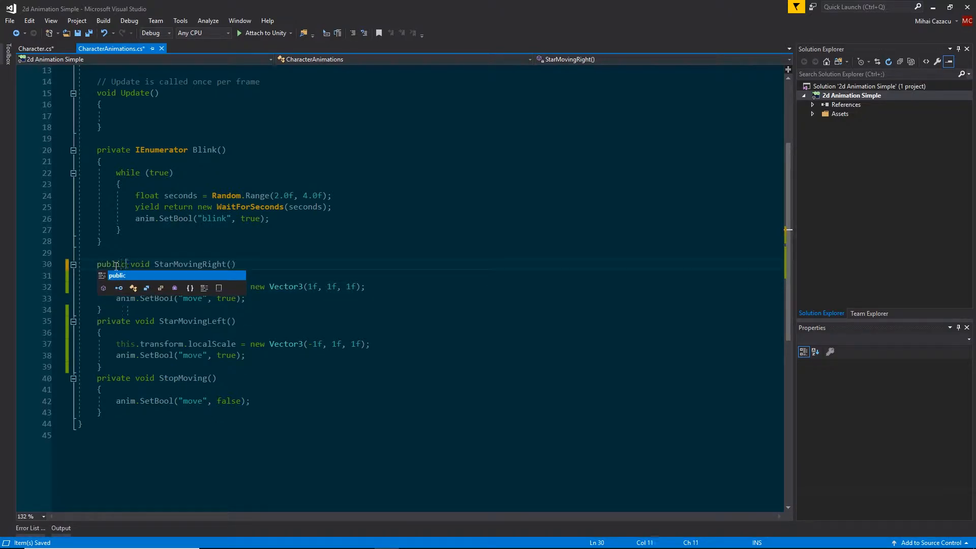
double_click(121, 322)
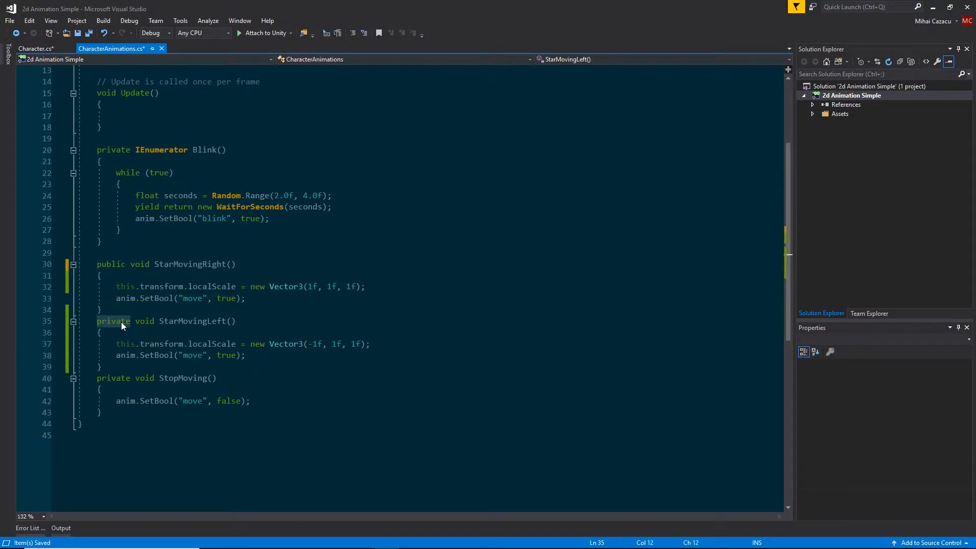
text(public)
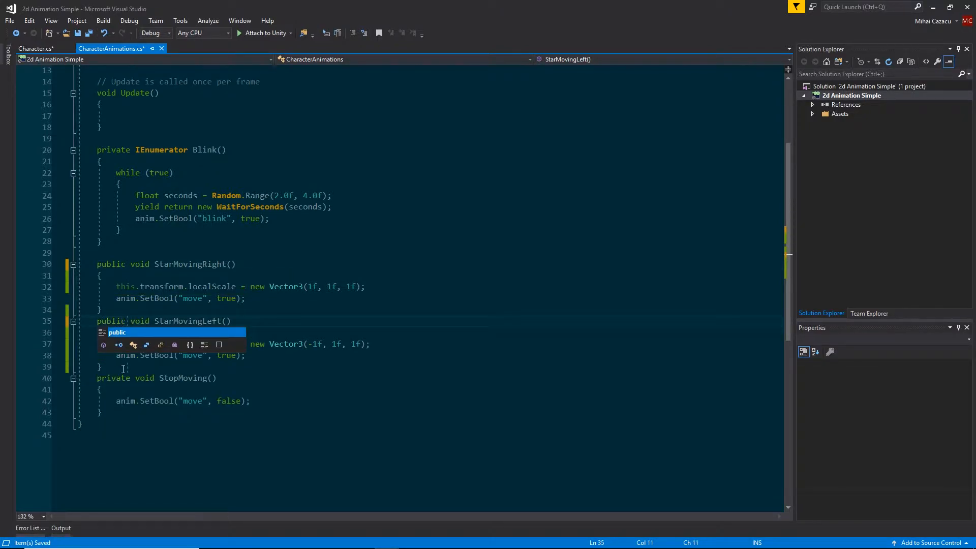
click(122, 381)
double_click(122, 381)
text(public)
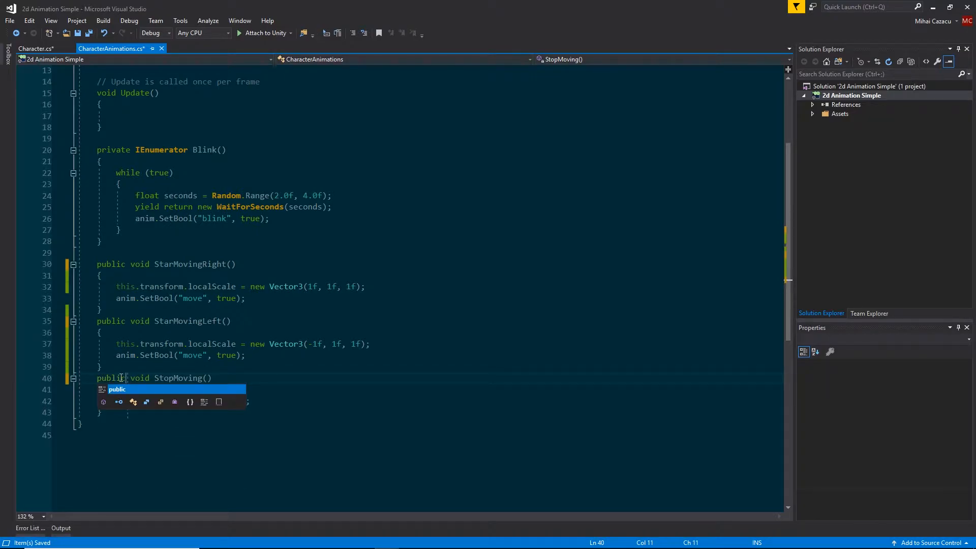
key(Tab)
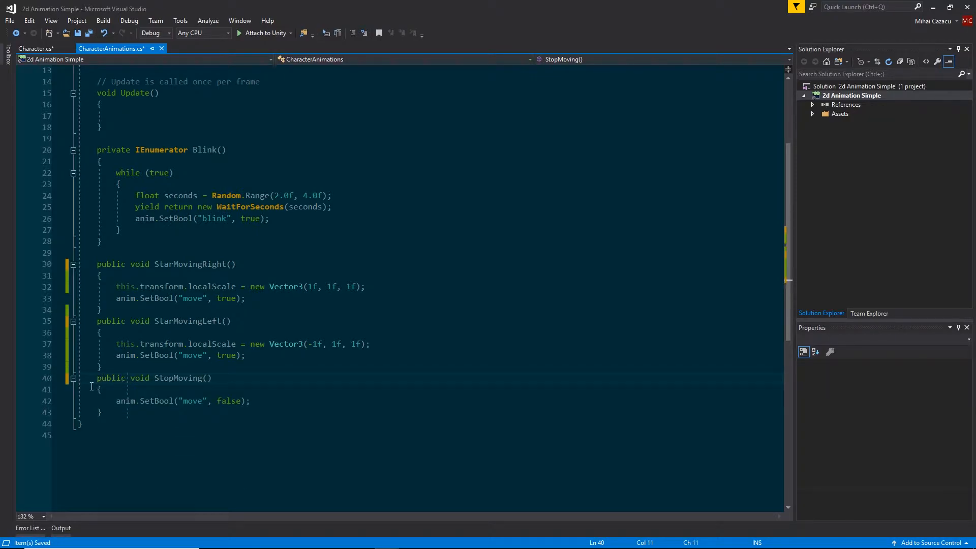
key(ctrl+s)
Back in Character.cs, complete the RightArrow key-down branch with animations.StarMovingRight();.
click(36, 49)
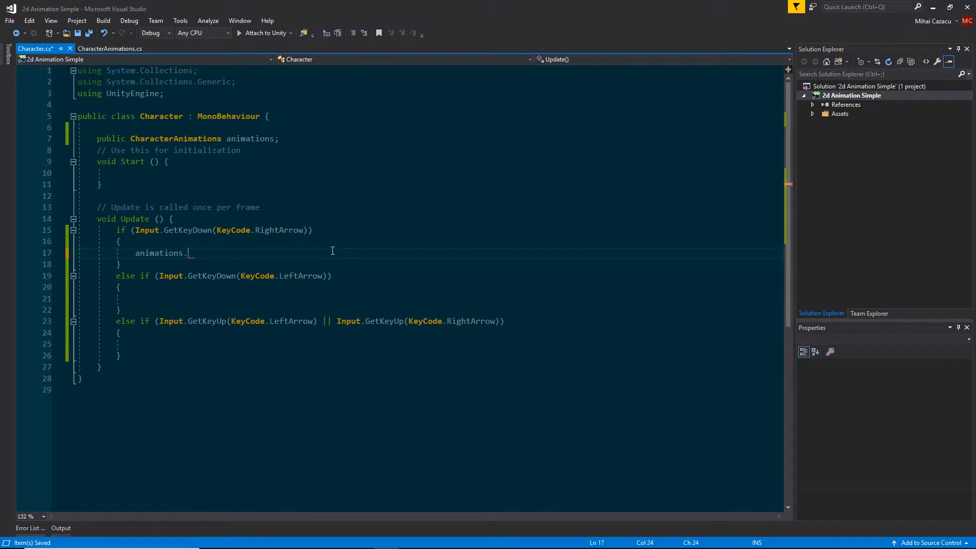
text(start)
key(BackSpace)
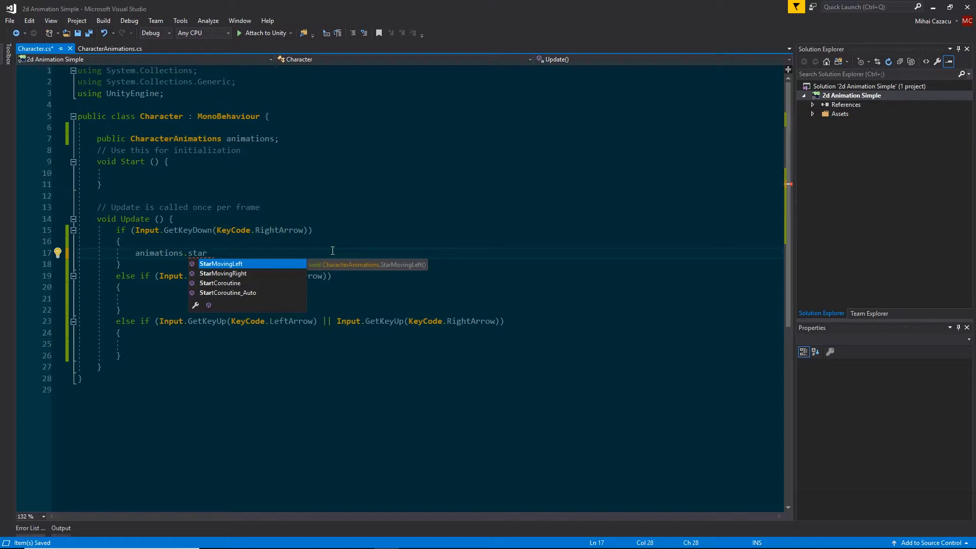
key(Down)
key(Tab)
text(();)
Enter animations.StarMovingLeft inside the LeftArrow key-down branch.
click(225, 296)
text(ani)
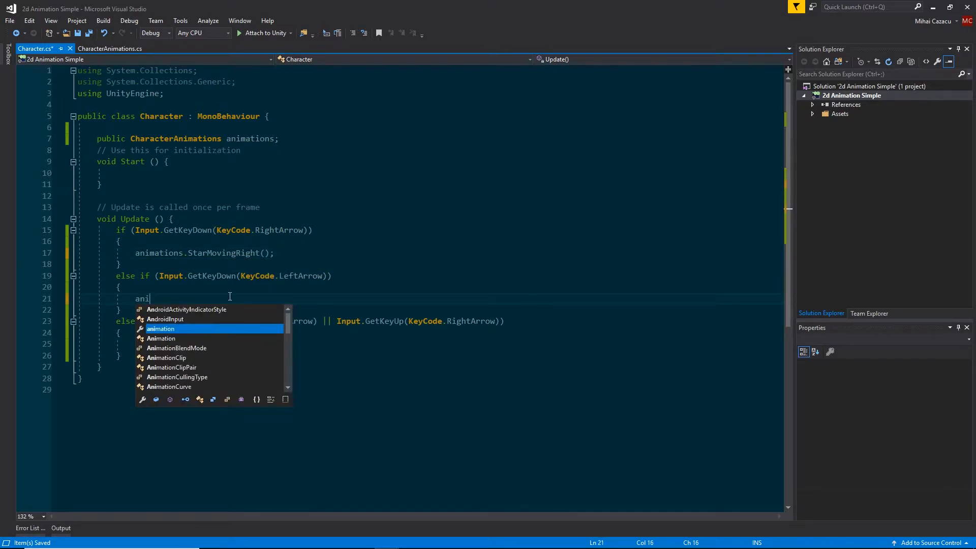
text(mations.start)
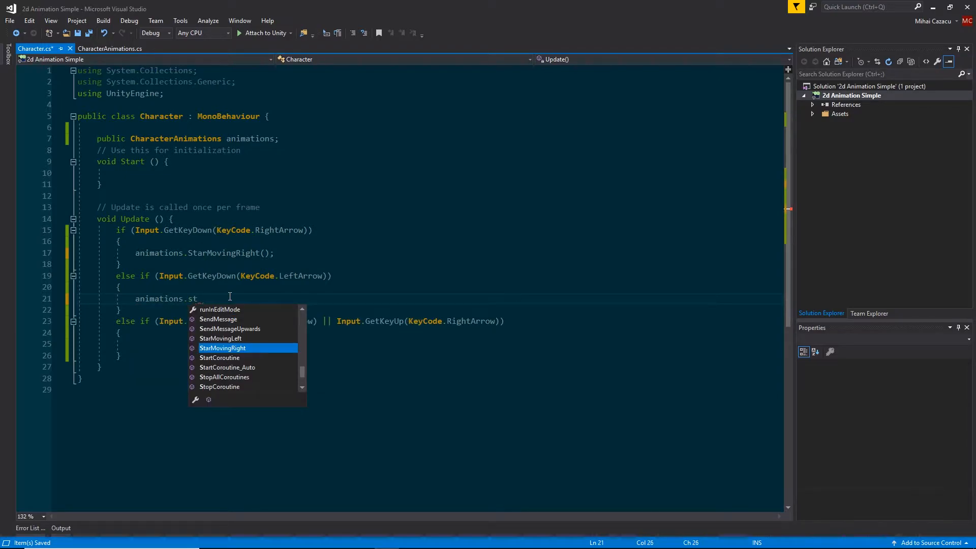
key(BackSpace)
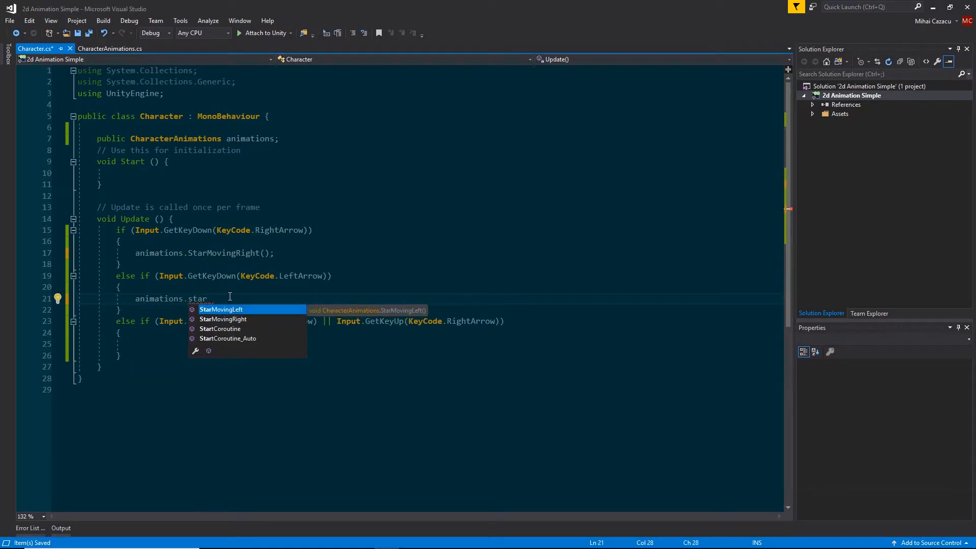
key(Tab)
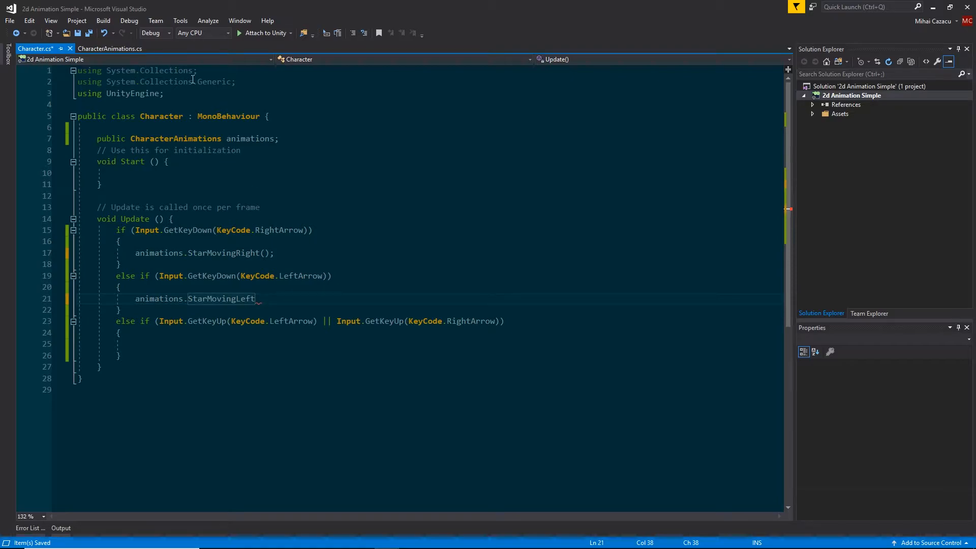
Correct the method names to StartMovingRight() and StartMovingLeft() in CharacterAnimations.cs, save it, and match both calls in Character.cs.
click(111, 49)
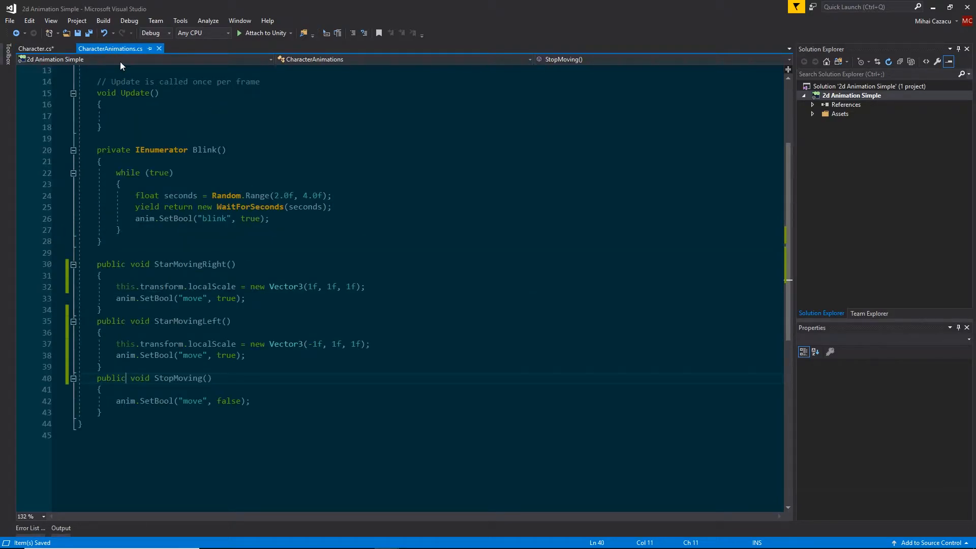
click(172, 265)
text(t)
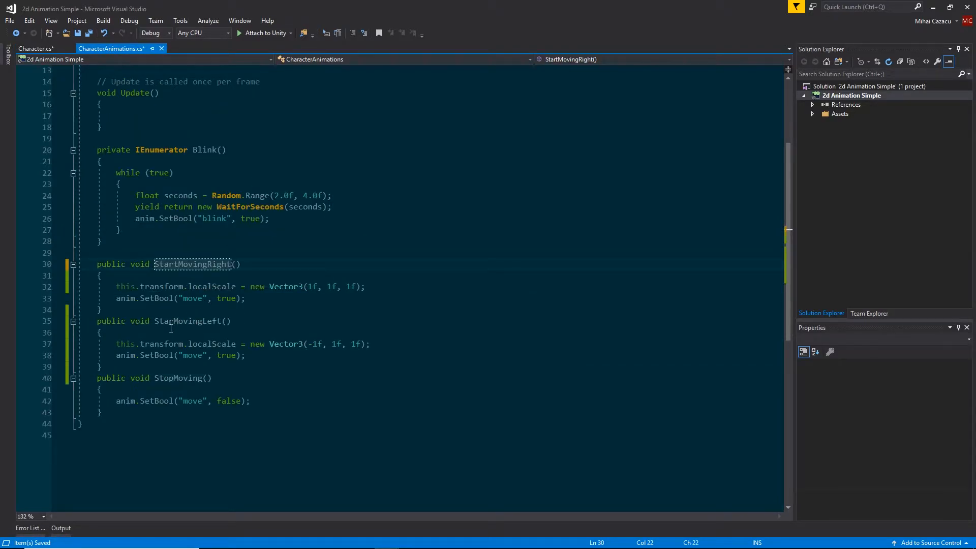
click(175, 321)
text(t)
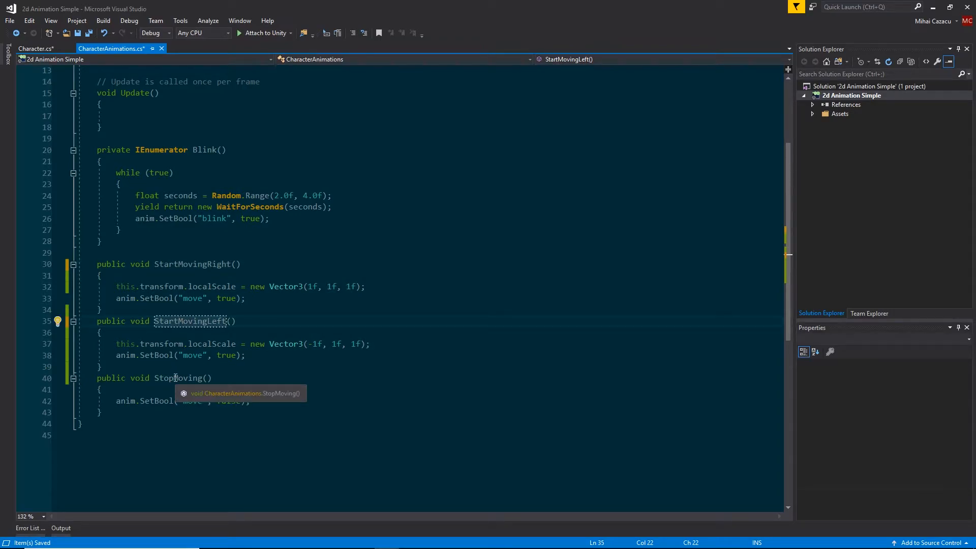
key(ctrl+s)
click(36, 48)
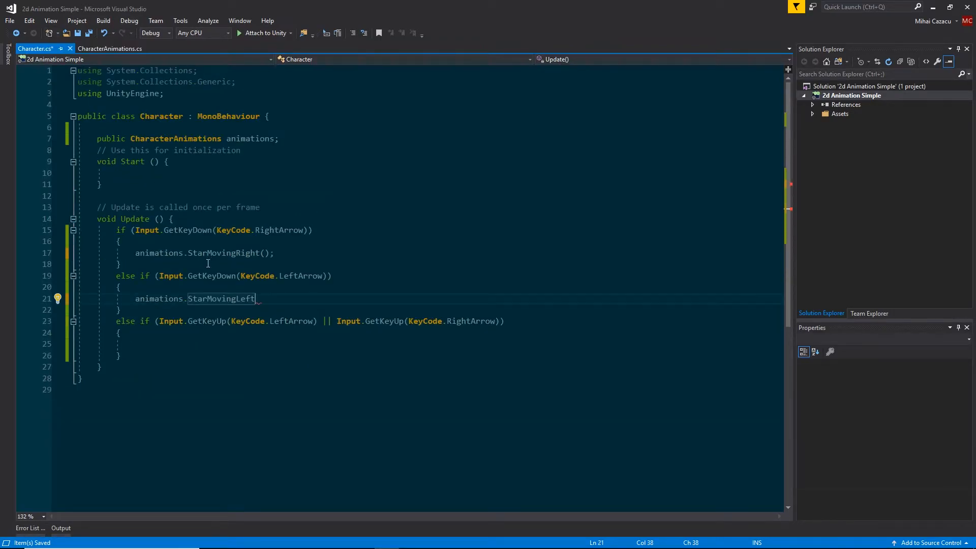
click(171, 351)
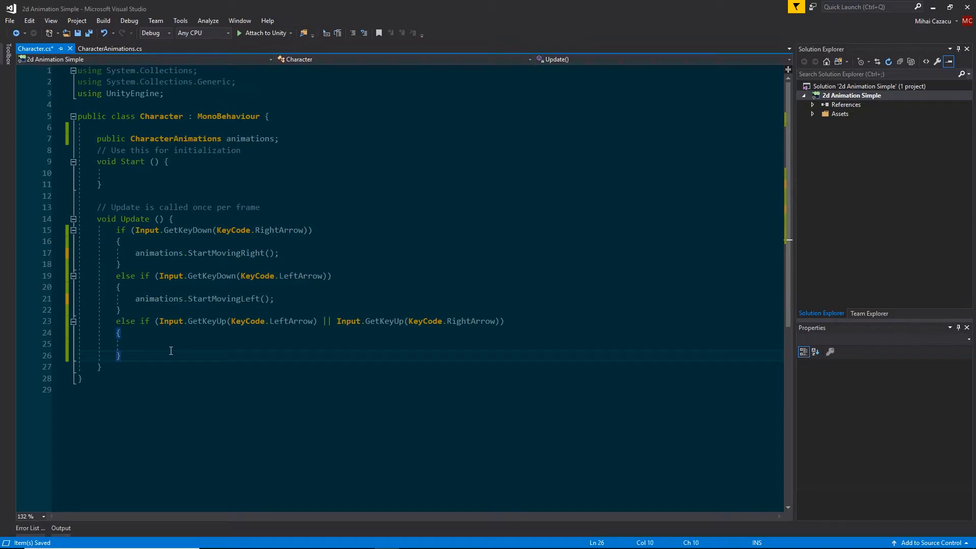
Call animations.StopMoving(); inside the arrow key-up branch and save Character.cs.
click(177, 344)
text(anj)
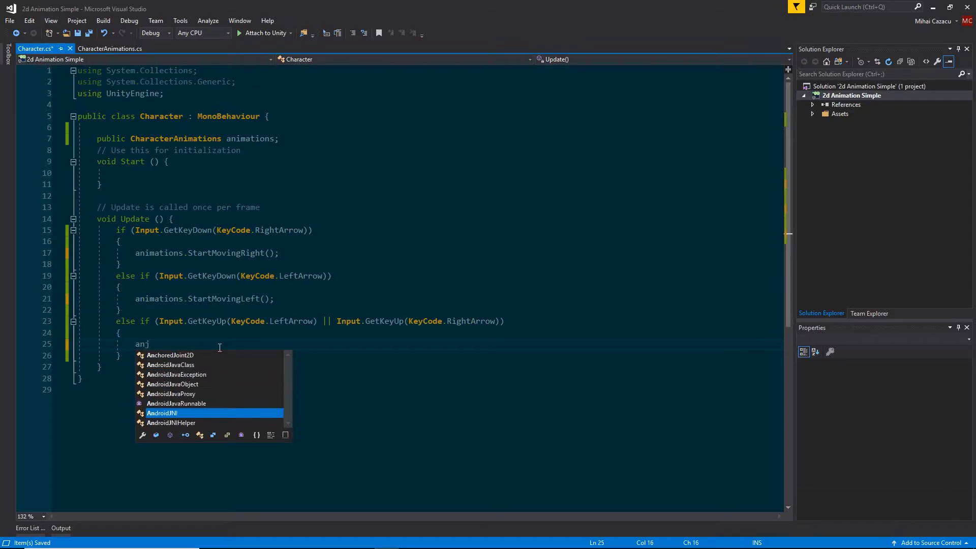
key(BackSpace)
text(imati)
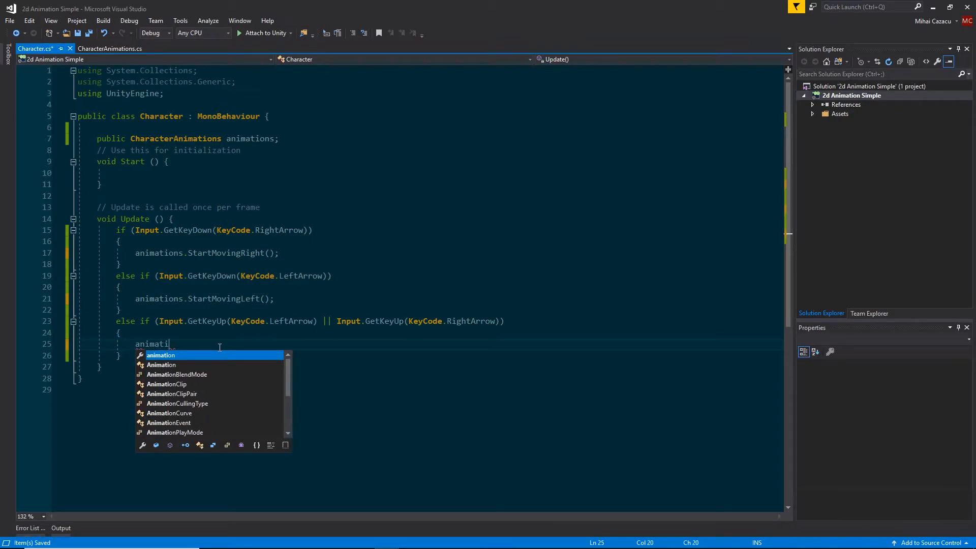
text(ons.sto)
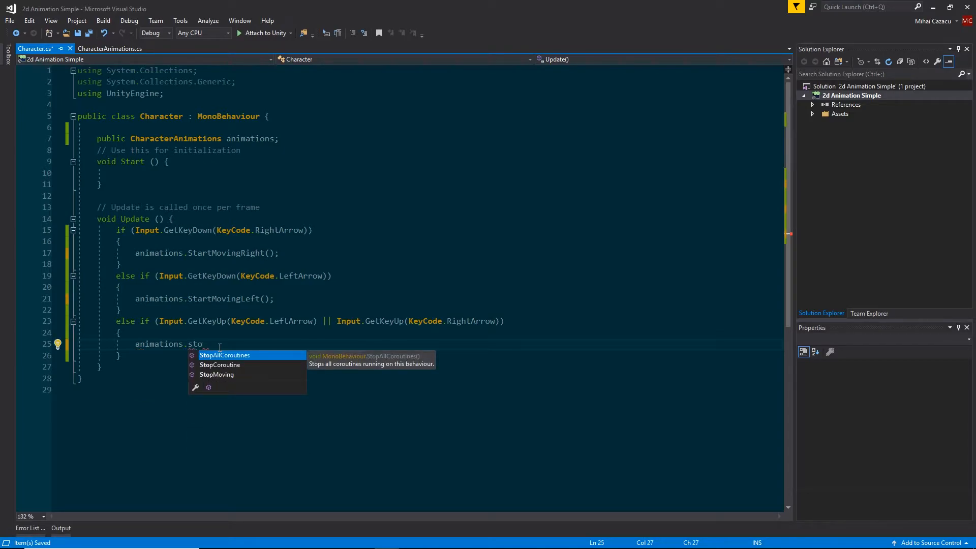
key(Down)
key(Down)
key(Tab)
text(();)
key(ctrl+s)
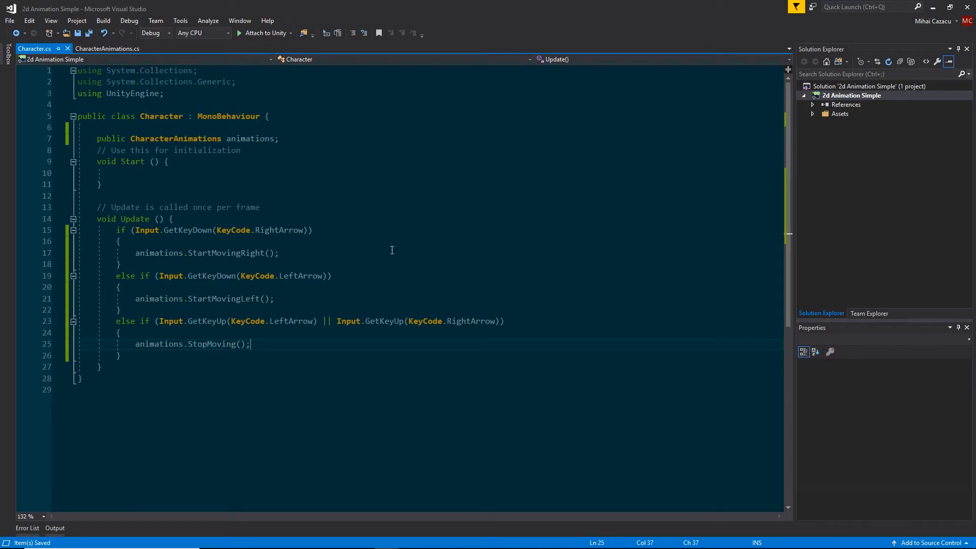
Switch to Unity, assign CharacterRig to the Animations field of the Character script, and check the rig's Character Animations component.
key(alt+Tab)
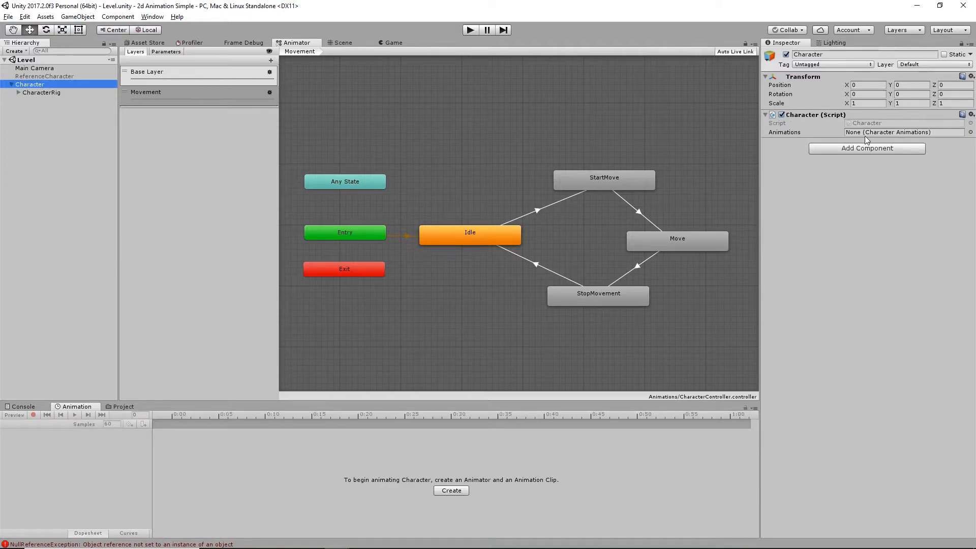
drag(36, 85, 875, 133)
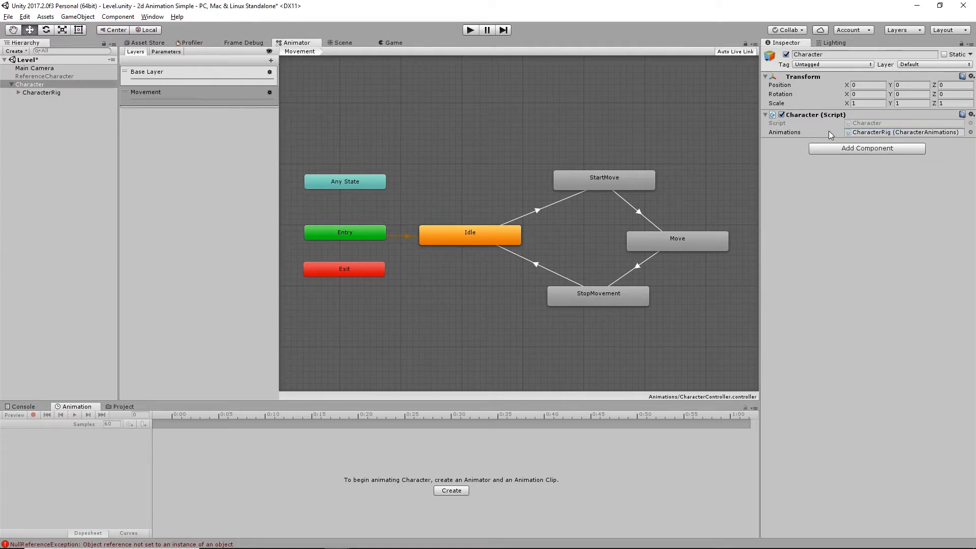
click(41, 94)
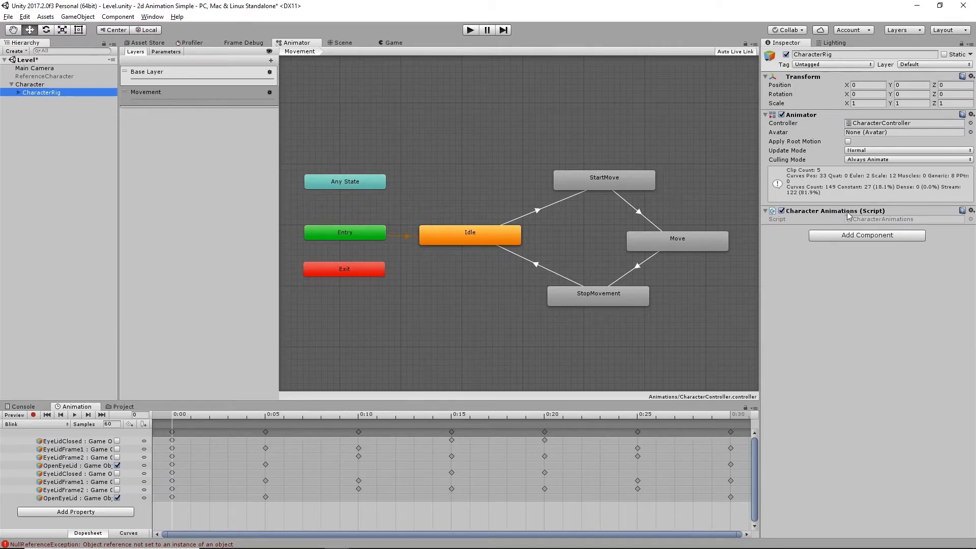
click(36, 86)
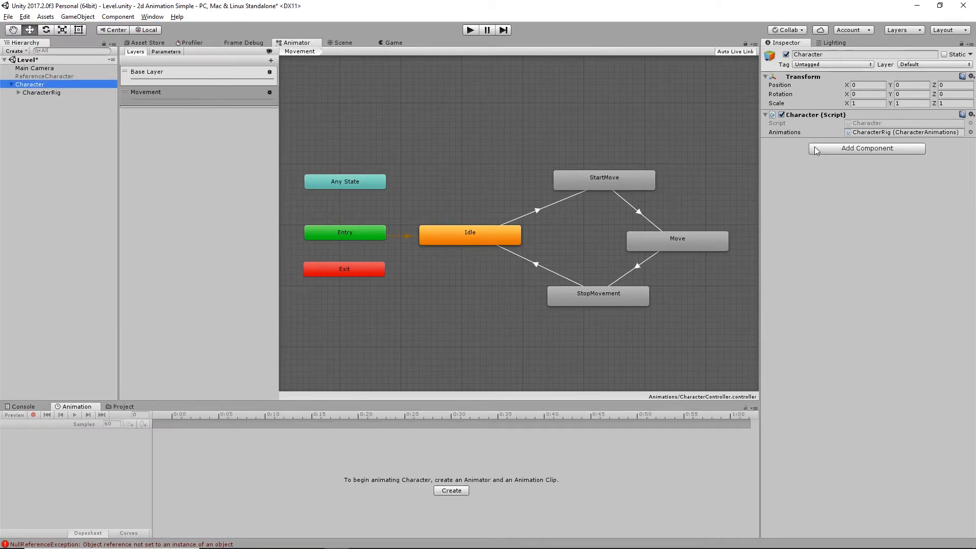
Save the Level scene and run it in the Game view.
key(ctrl+s)
click(392, 43)
click(470, 30)
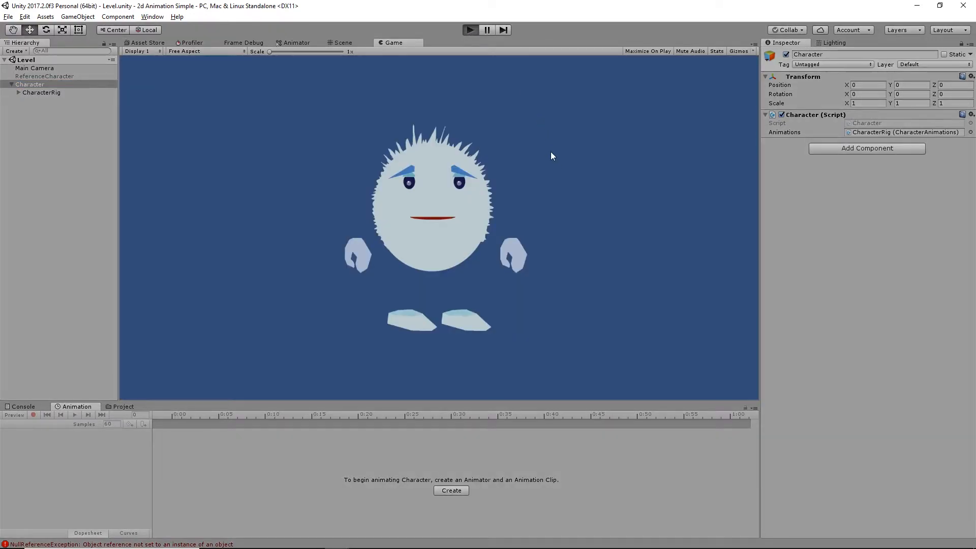